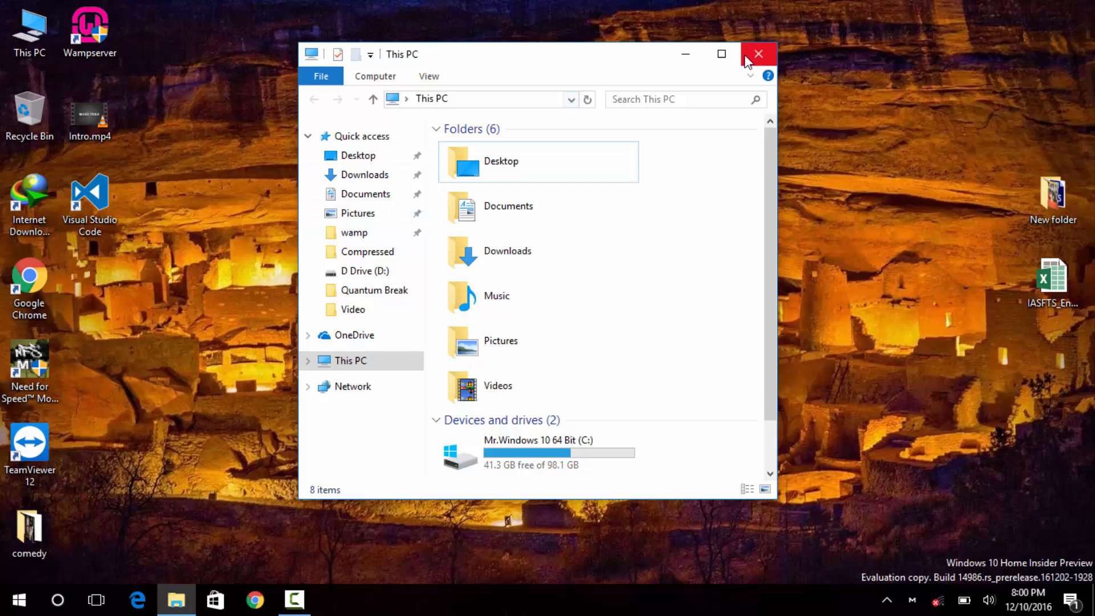
- Open the "mac os sierra 10.12 vmware files" folder on D Drive (D:) and widen its Name column
{"action": "left_click", "coordinate": [722, 54]}
{"action": "double_click", "coordinate": [414, 240]}
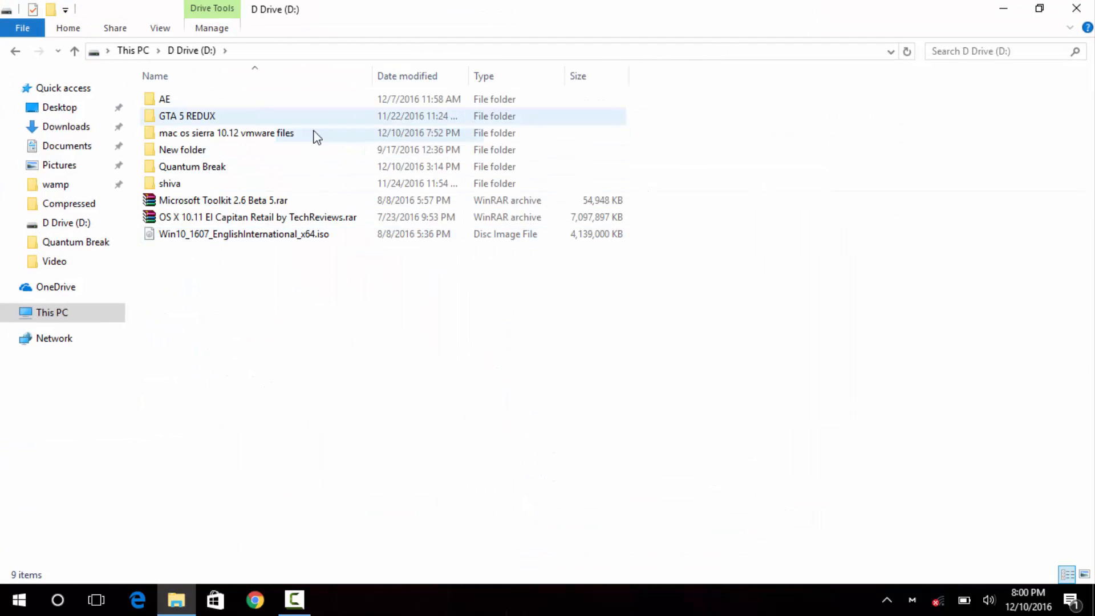
{"action": "double_click", "coordinate": [213, 135]}
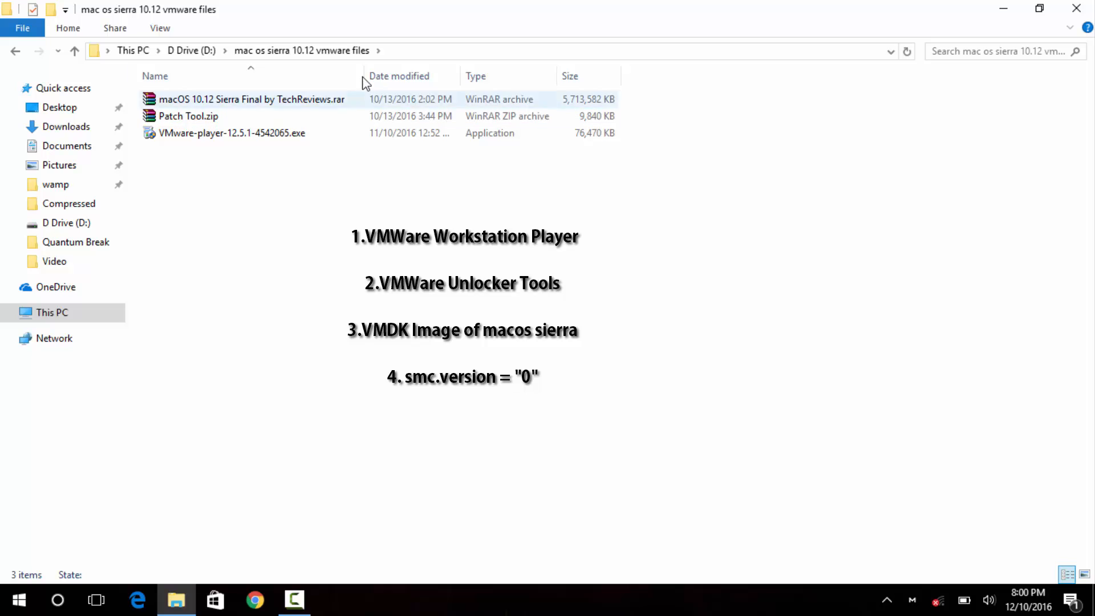
{"action": "left_click_drag", "start_coordinate": [396, 81], "coordinate": [421, 80]}
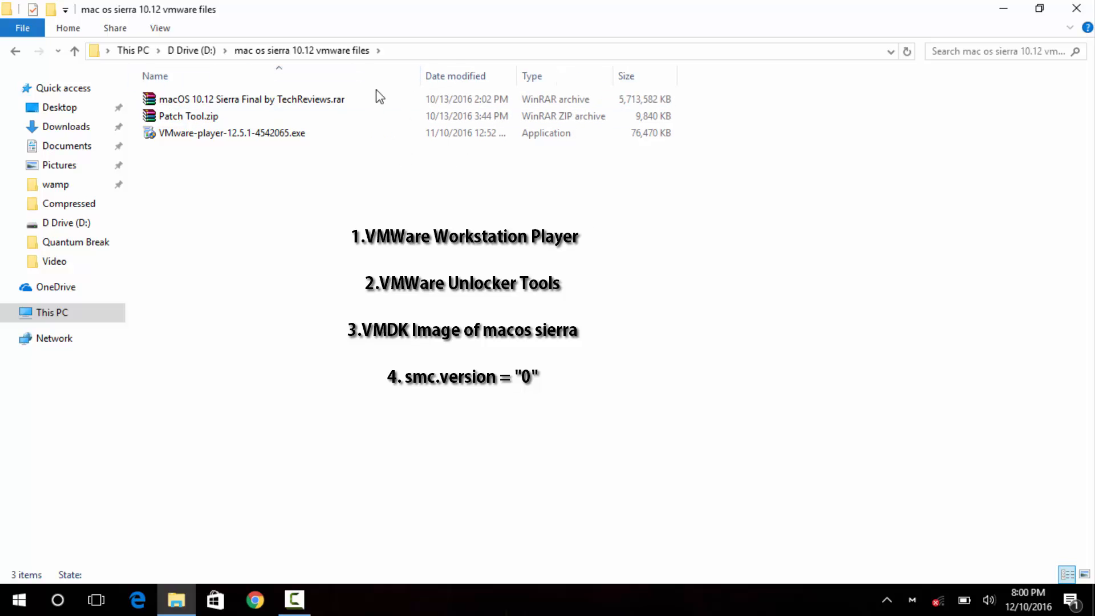
- Extract macOS 10.12 Sierra Final by TechReviews.rar into a folder of the same name and move the progress window aside
{"action": "right_click", "coordinate": [209, 99]}
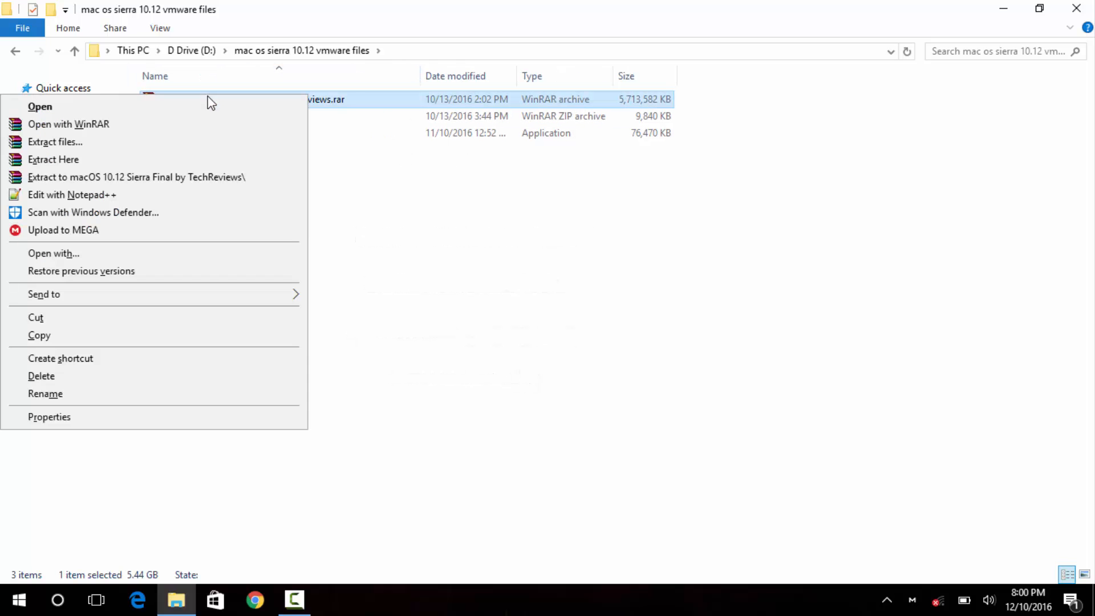
{"action": "left_click", "coordinate": [211, 178]}
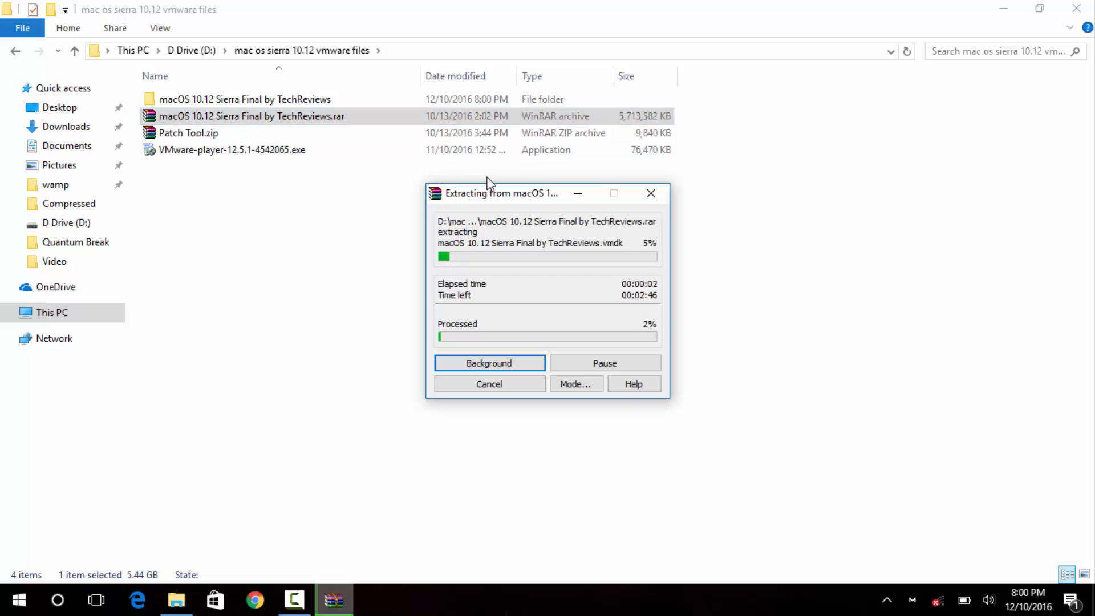
{"action": "left_click_drag", "start_coordinate": [484, 203], "coordinate": [673, 203]}
- Install VMware Workstation 12 Player from VMware-player-12.5.1-4542065.exe, accepting the license, with update checks and usage statistics off and both shortcuts kept
{"action": "left_click", "coordinate": [218, 151]}
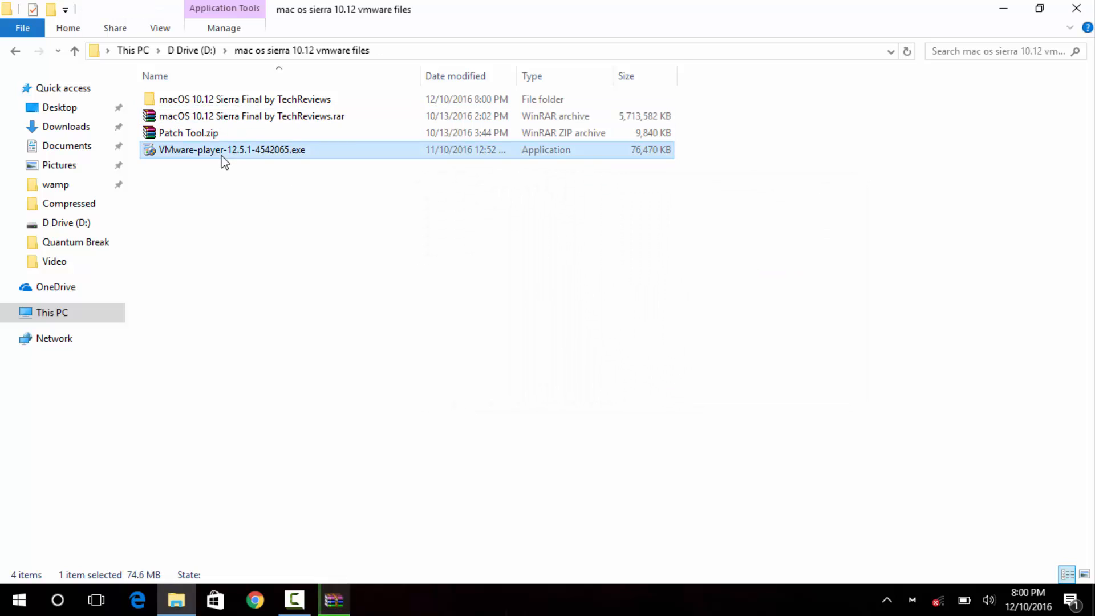
{"action": "double_click", "coordinate": [221, 156]}
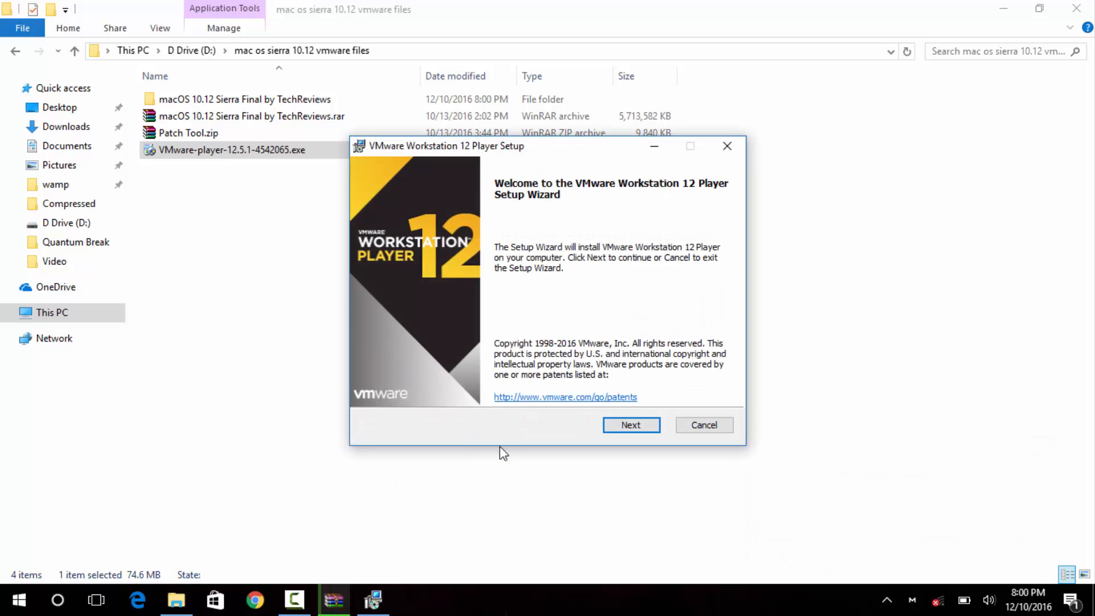
{"action": "left_click", "coordinate": [627, 426]}
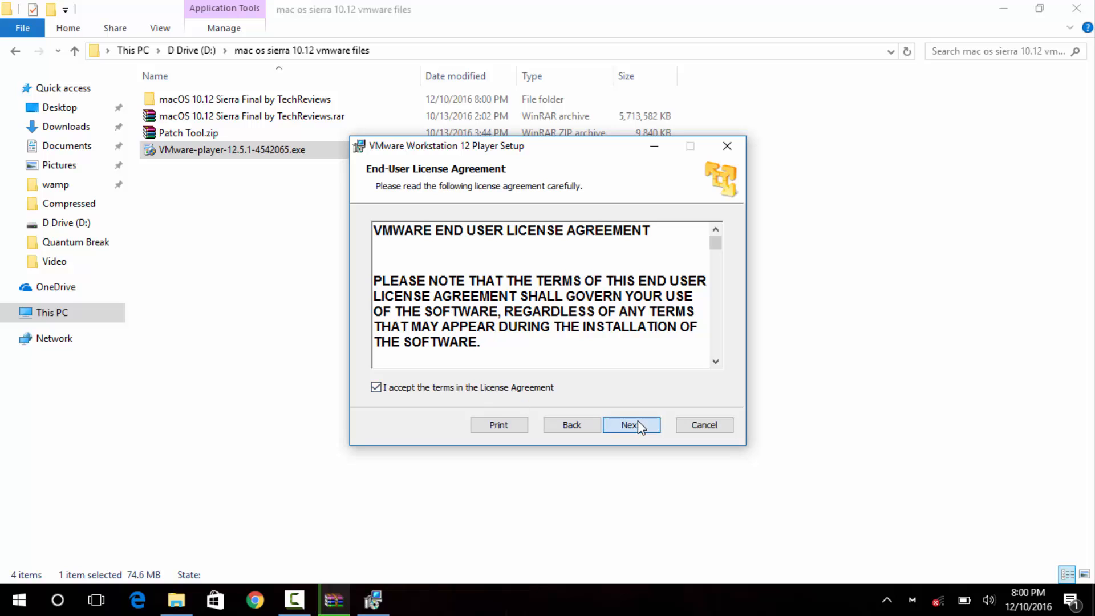
{"action": "left_click", "coordinate": [638, 423]}
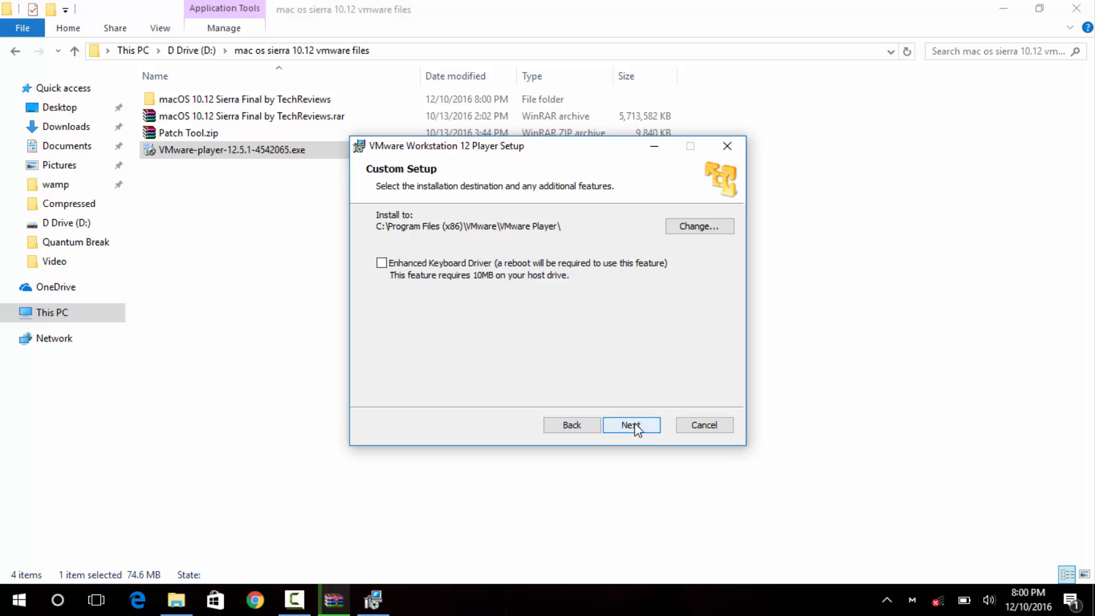
{"action": "left_click", "coordinate": [636, 425]}
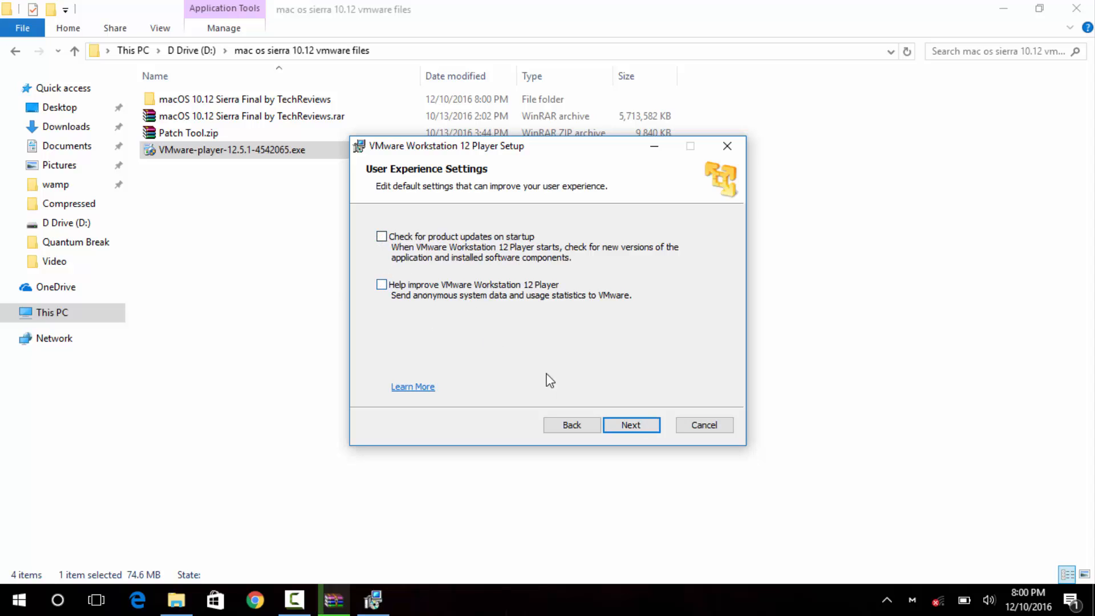
{"action": "left_click", "coordinate": [629, 428]}
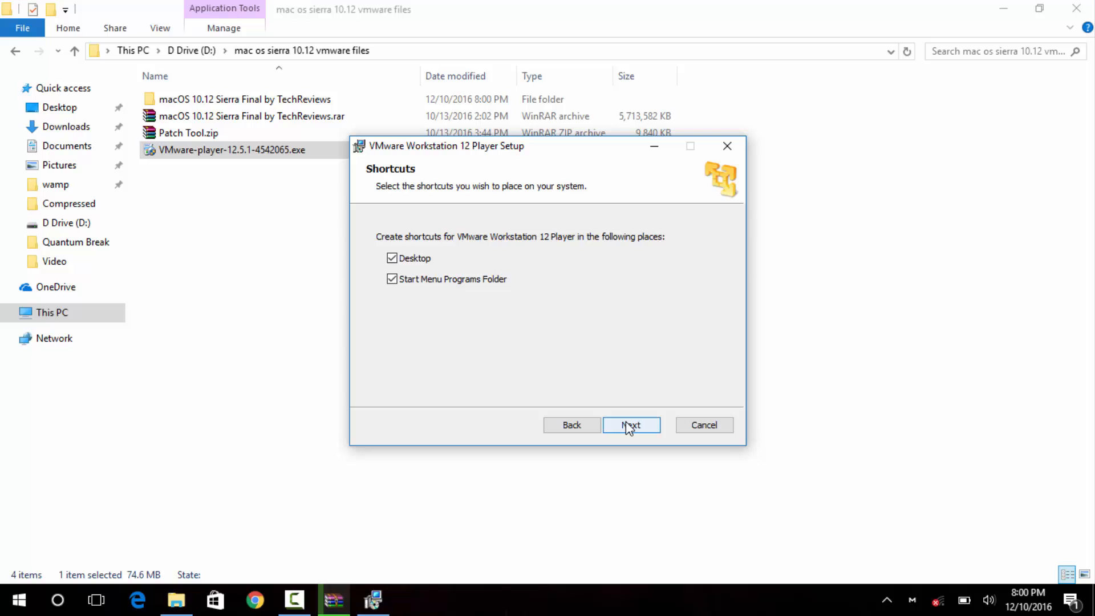
{"action": "left_click", "coordinate": [629, 428]}
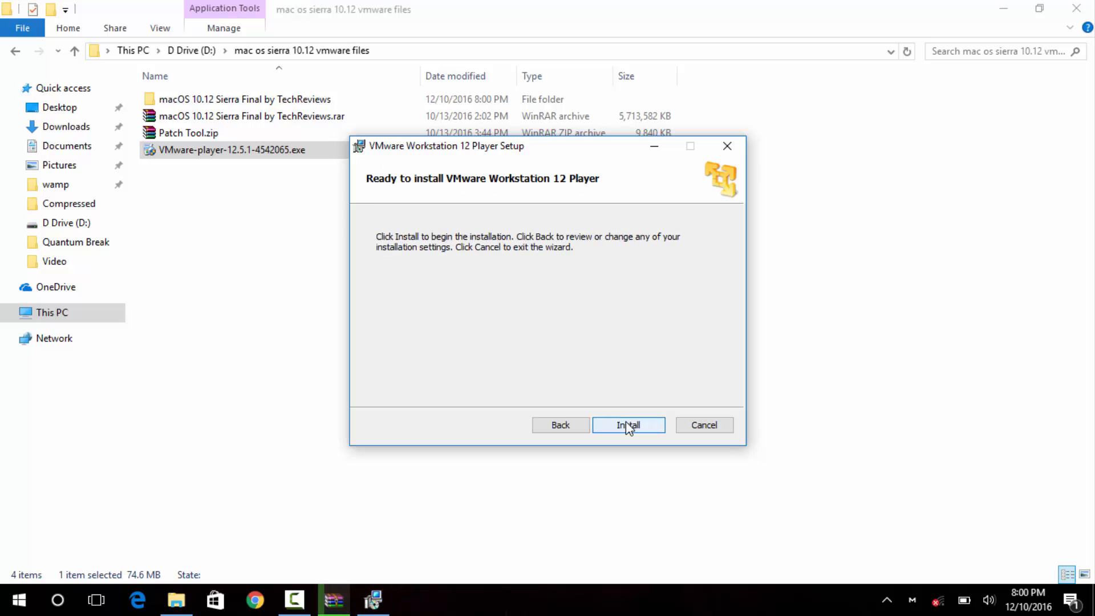
{"action": "left_click", "coordinate": [627, 425]}
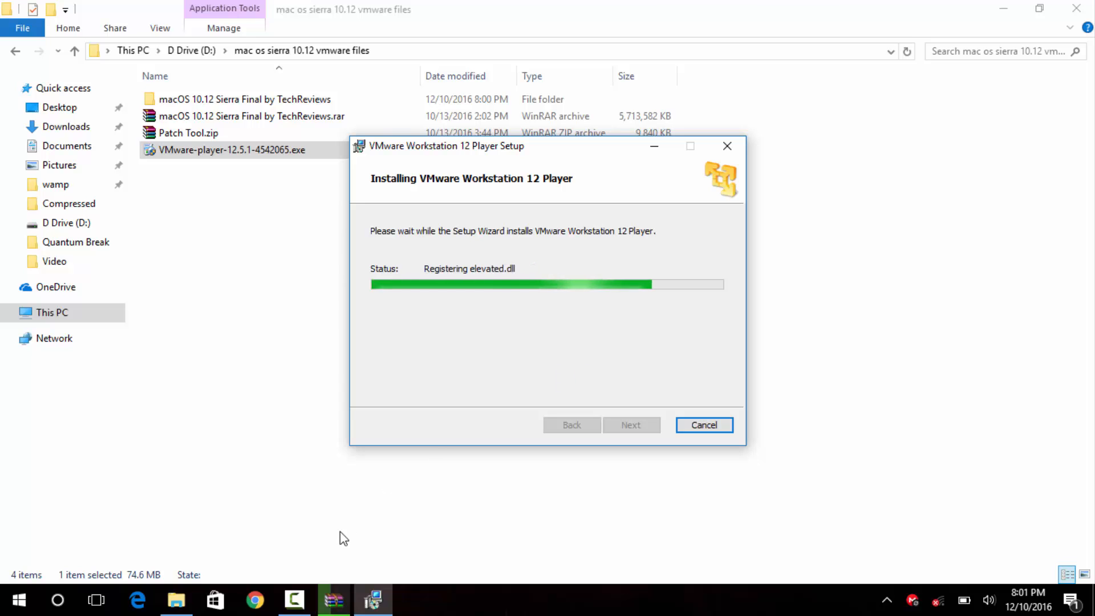
- Place the extraction progress and VMware setup windows side by side, and finish the setup wizard without entering a license
{"action": "left_click", "coordinate": [334, 600]}
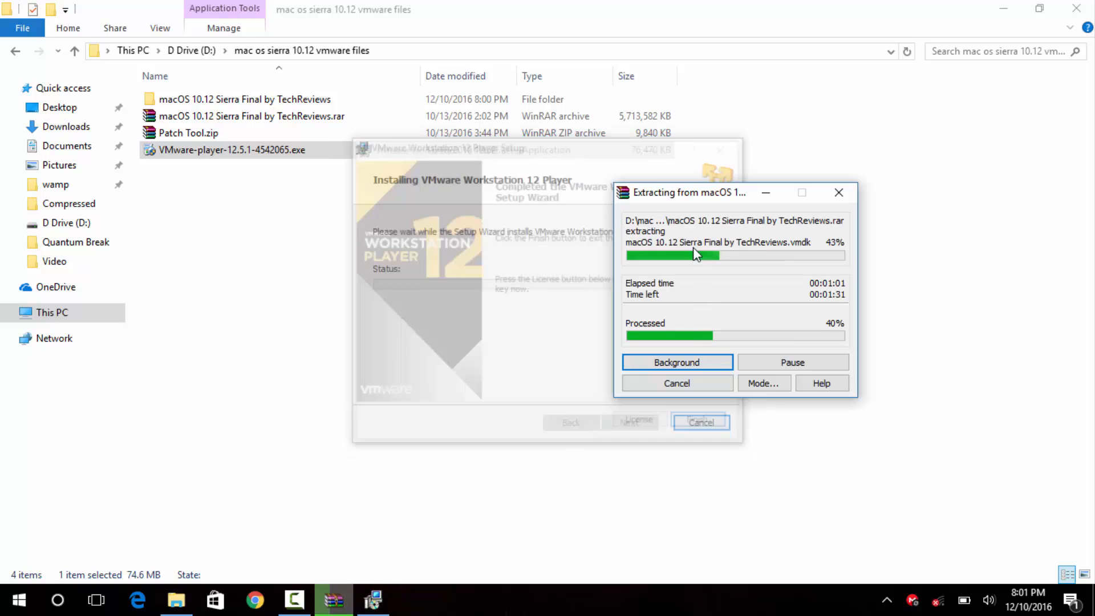
{"action": "left_click_drag", "start_coordinate": [658, 197], "coordinate": [799, 197]}
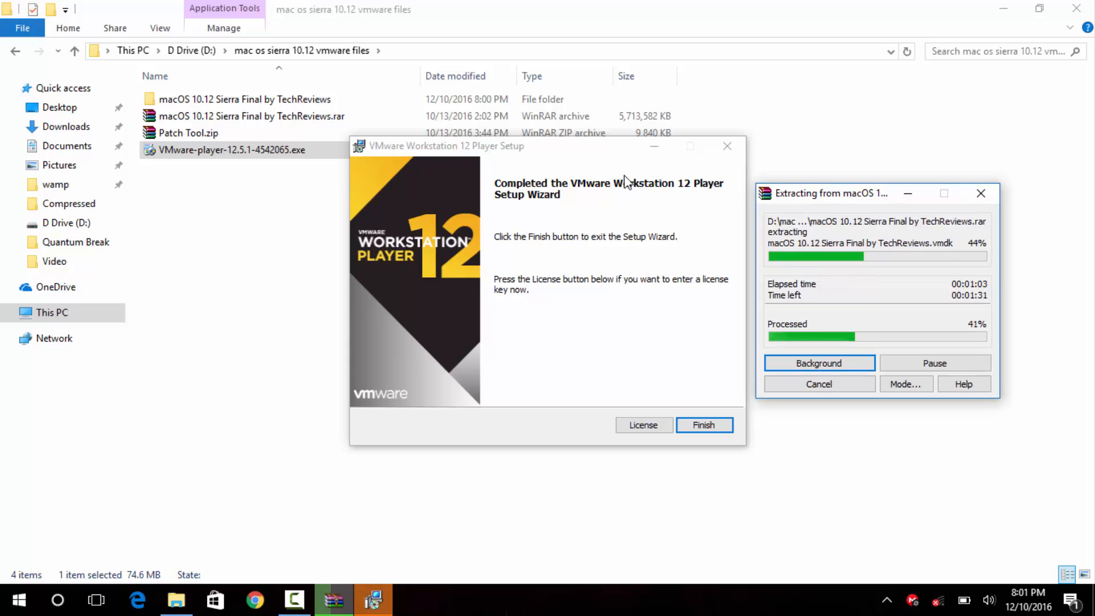
{"action": "left_click", "coordinate": [584, 152]}
{"action": "left_click_drag", "start_coordinate": [584, 152], "coordinate": [460, 170]}
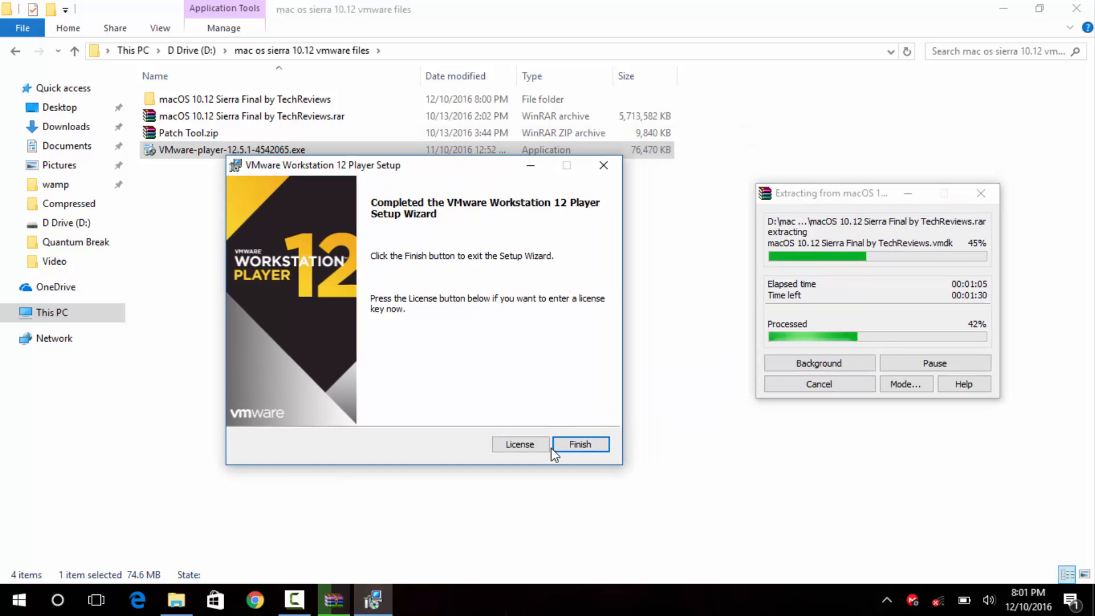
{"action": "left_click", "coordinate": [580, 445]}
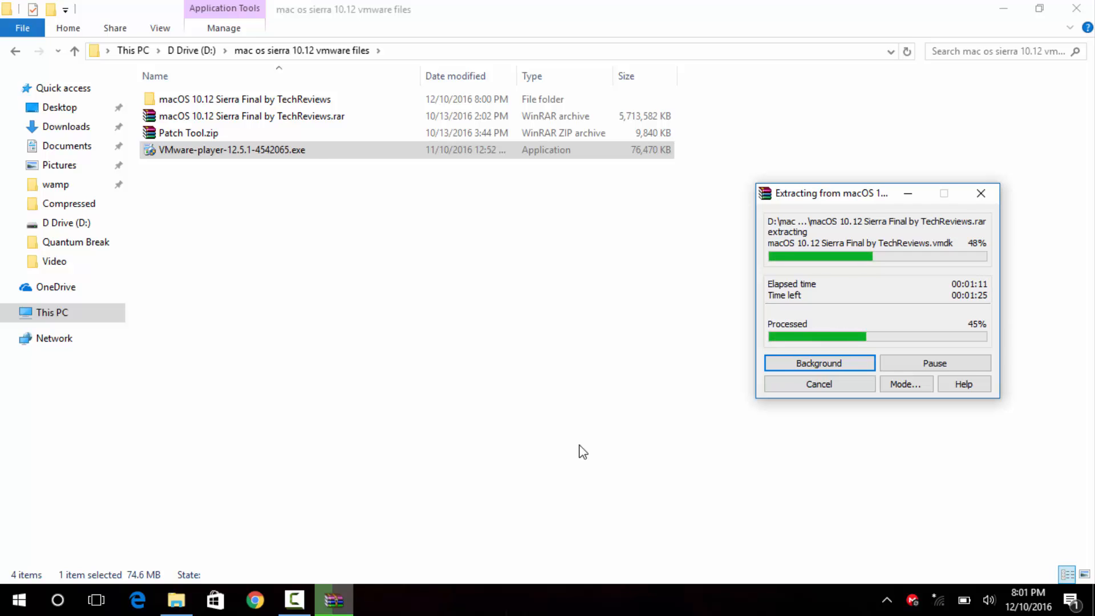
- Launch VMware Workstation 12 Player and move its window higher on the desktop
{"action": "key", "text": "super"}
{"action": "type", "text": "v"}
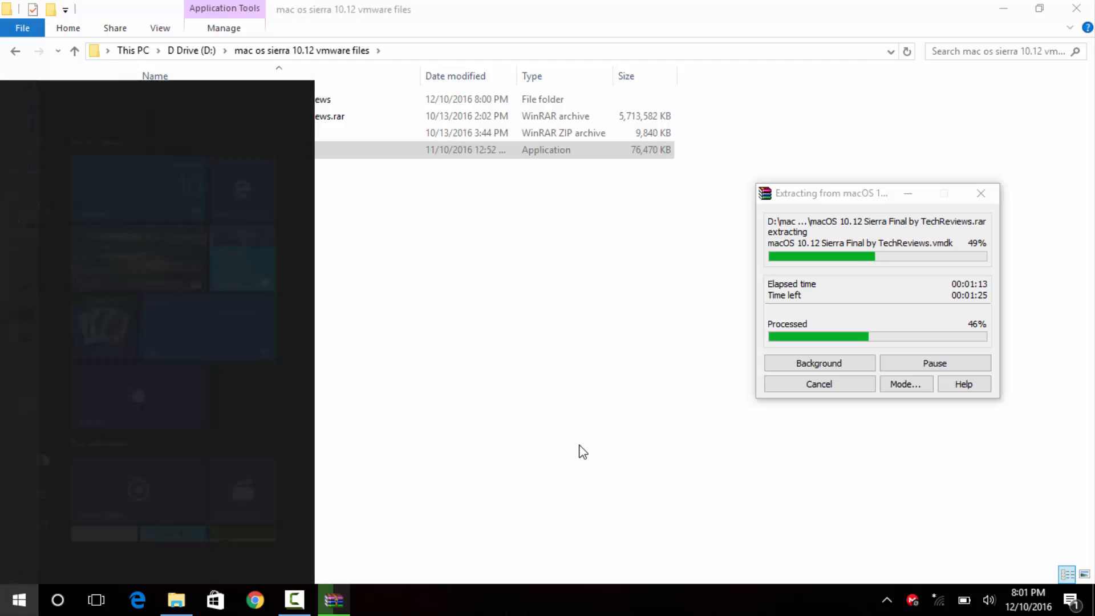
{"action": "type", "text": "mw"}
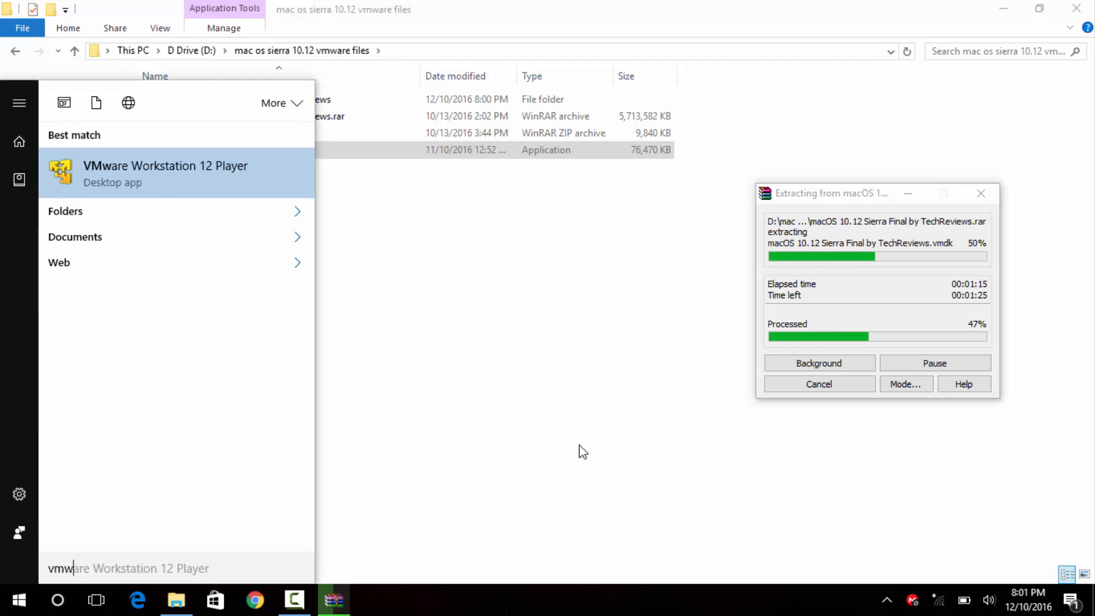
{"action": "key", "text": "Return"}
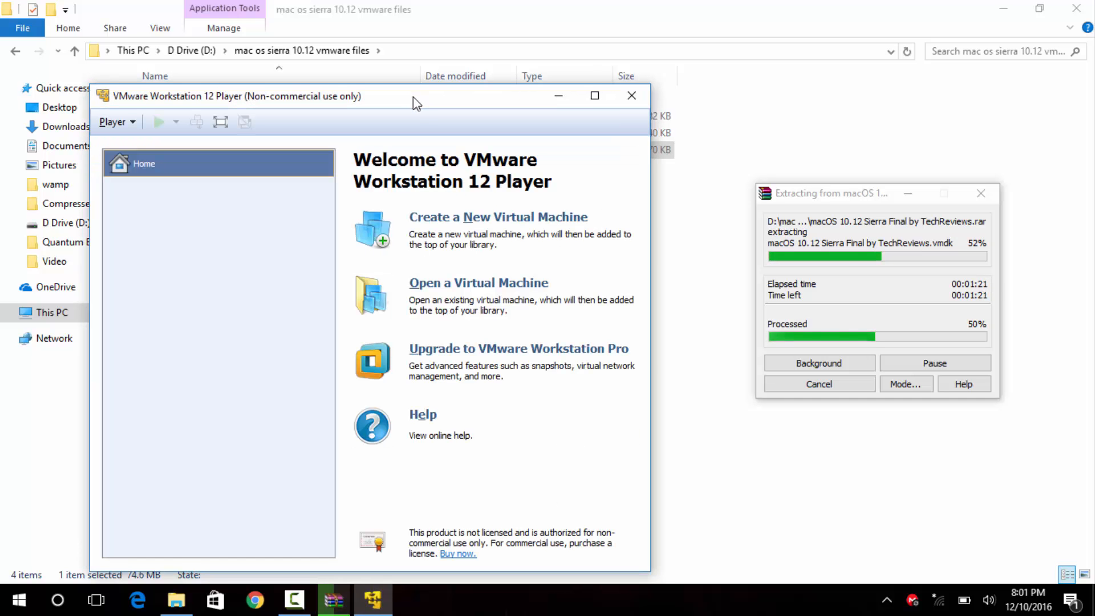
{"action": "left_click_drag", "start_coordinate": [414, 98], "coordinate": [412, 50]}
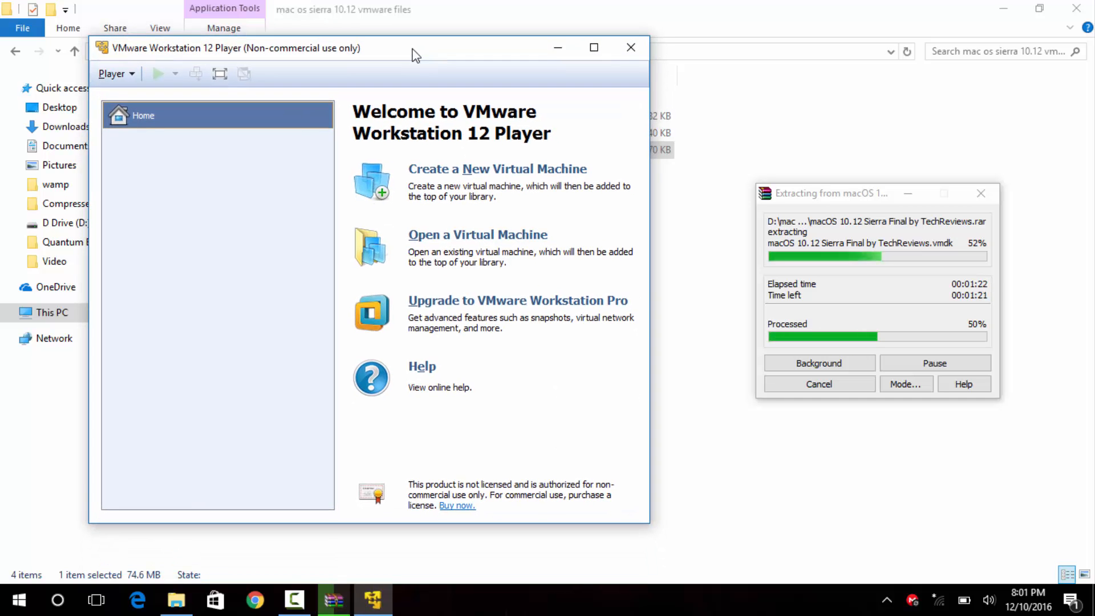
- Check the guest operating systems offered for a new virtual machine whose system is installed later, and close the player without creating it
{"action": "left_click", "coordinate": [492, 175]}
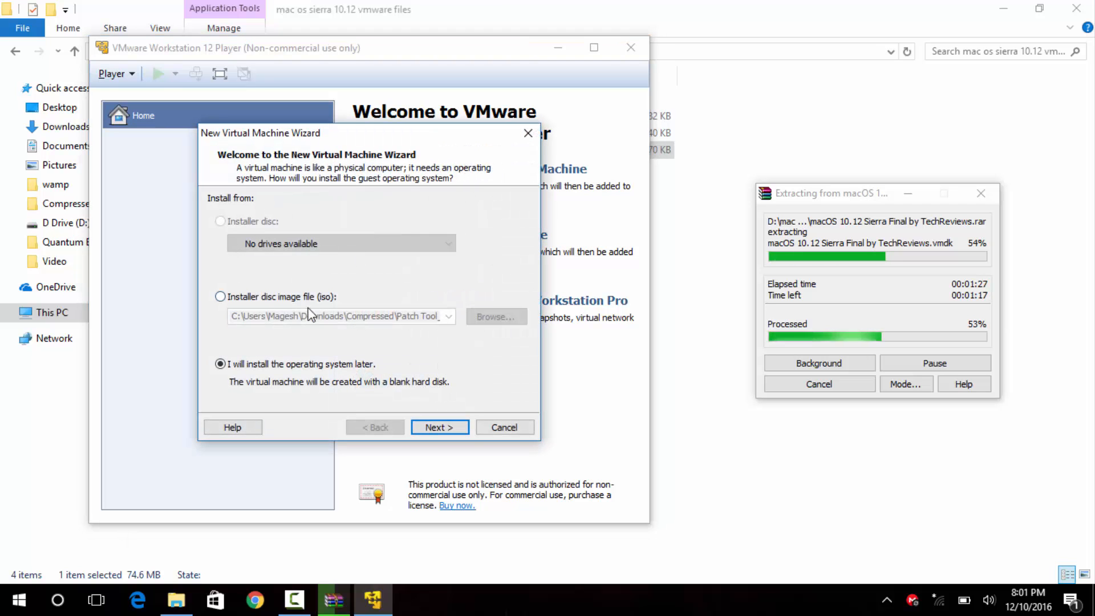
{"action": "left_click", "coordinate": [440, 428]}
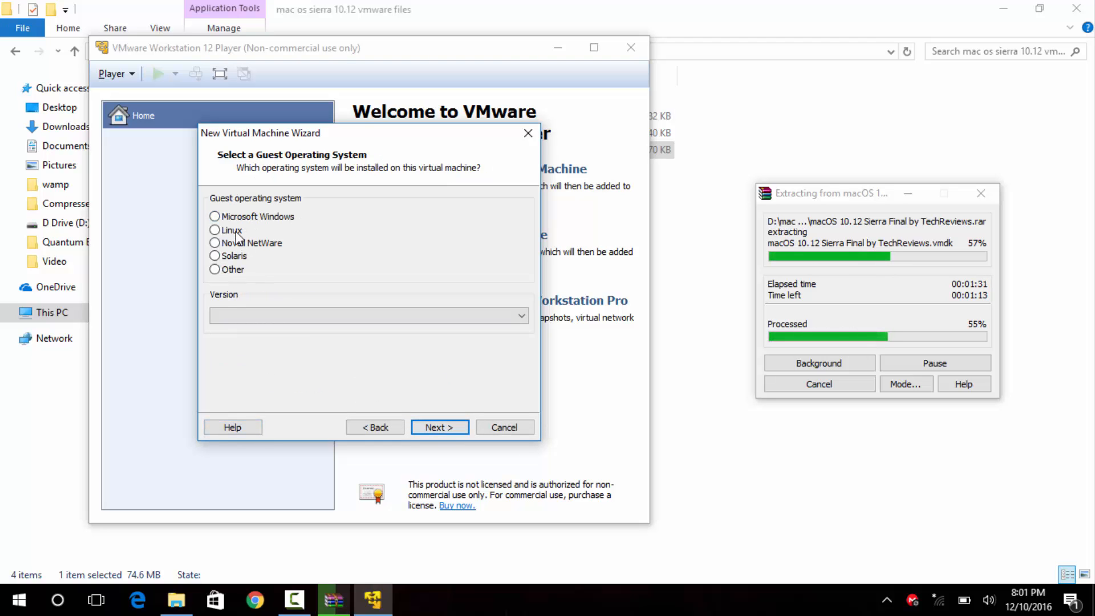
{"action": "left_click", "coordinate": [504, 429]}
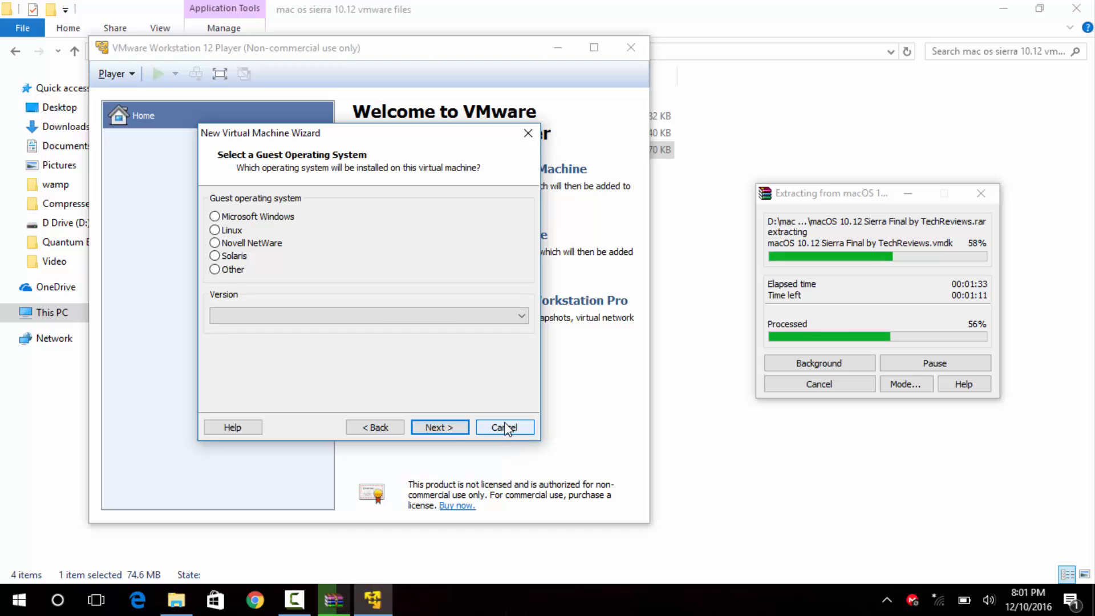
{"action": "left_click", "coordinate": [628, 48]}
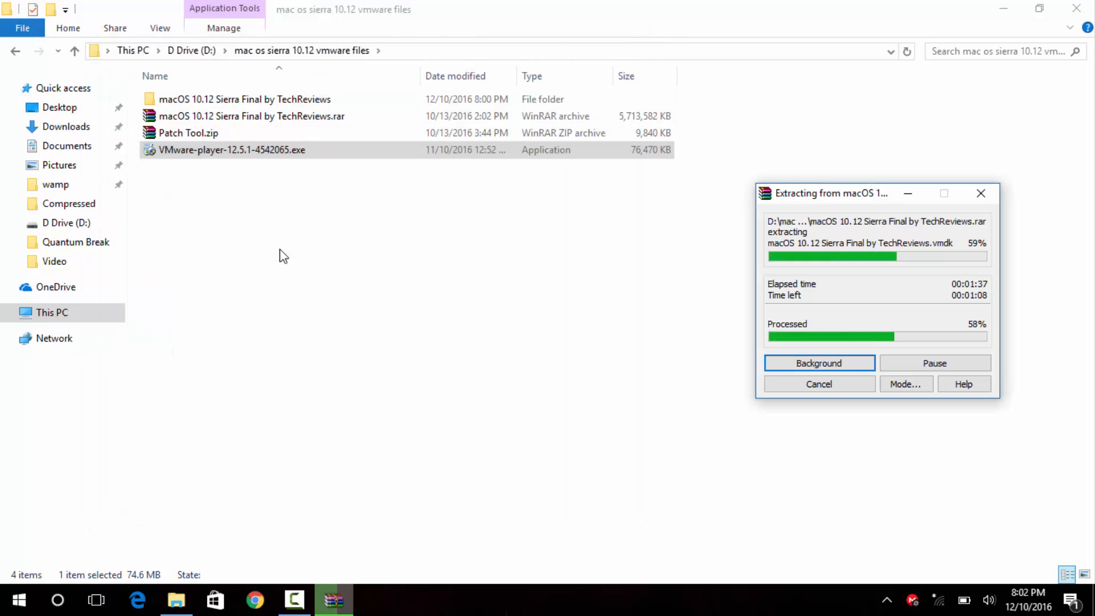
- Extract Patch Tool.zip into its own Patch Tool folder
{"action": "left_click", "coordinate": [279, 254]}
{"action": "left_click", "coordinate": [194, 137]}
{"action": "right_click", "coordinate": [194, 138]}
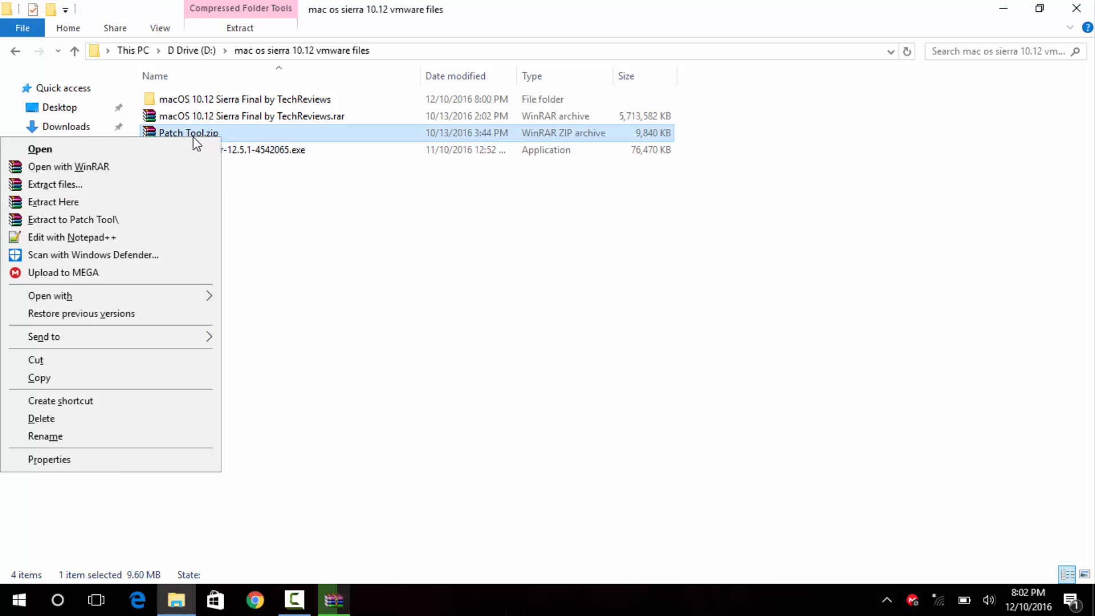
{"action": "left_click", "coordinate": [151, 223]}
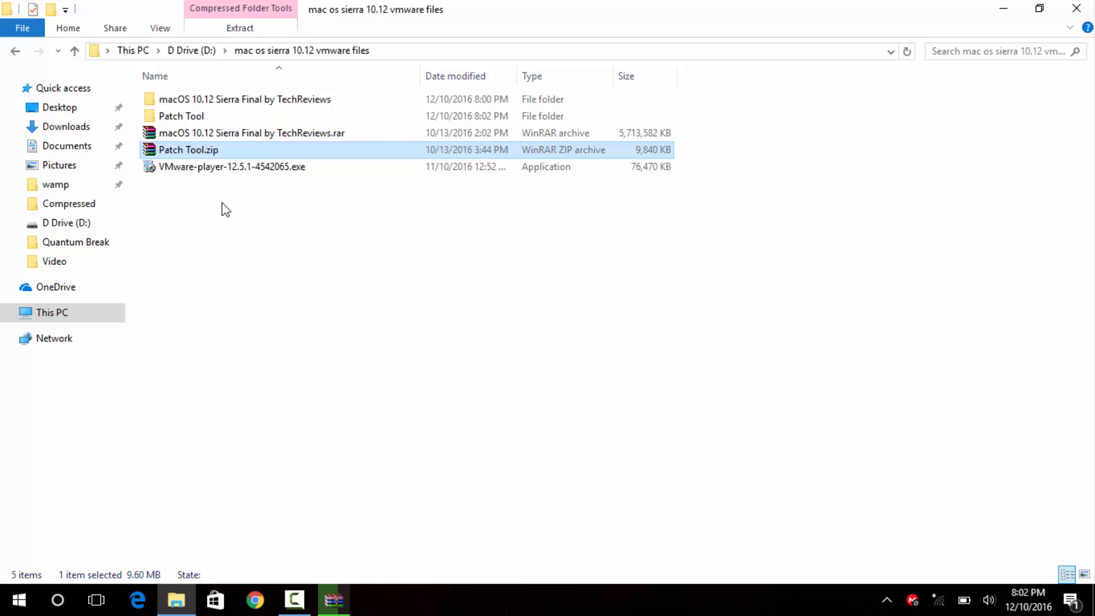
- Run win-install.cmd from the Patch Tool's unlocker208 folder as administrator to patch VMware
{"action": "double_click", "coordinate": [188, 117]}
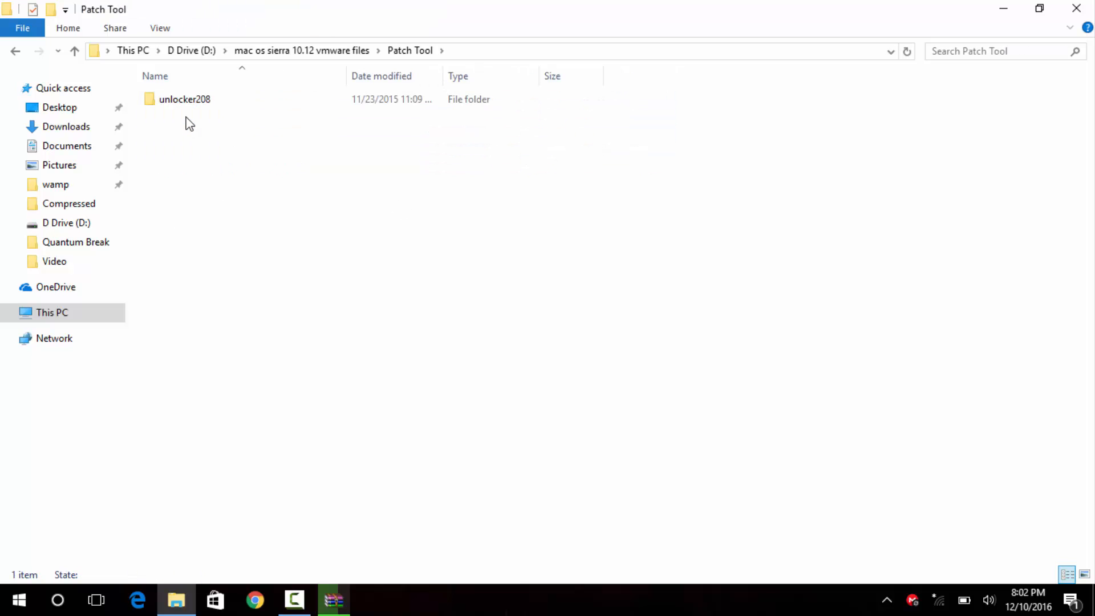
{"action": "double_click", "coordinate": [202, 102]}
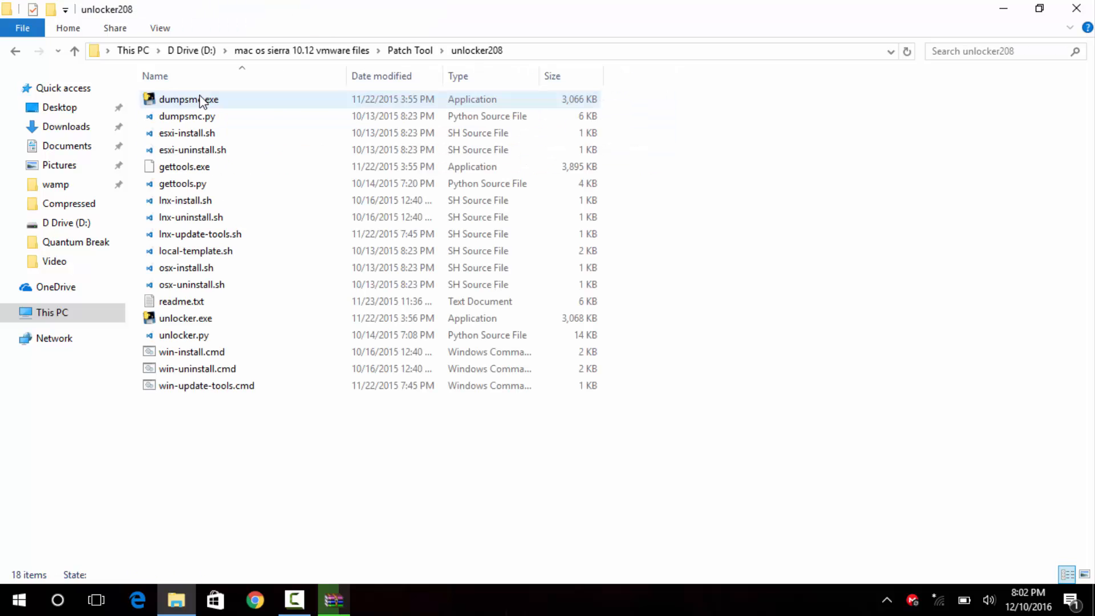
{"action": "right_click", "coordinate": [194, 353]}
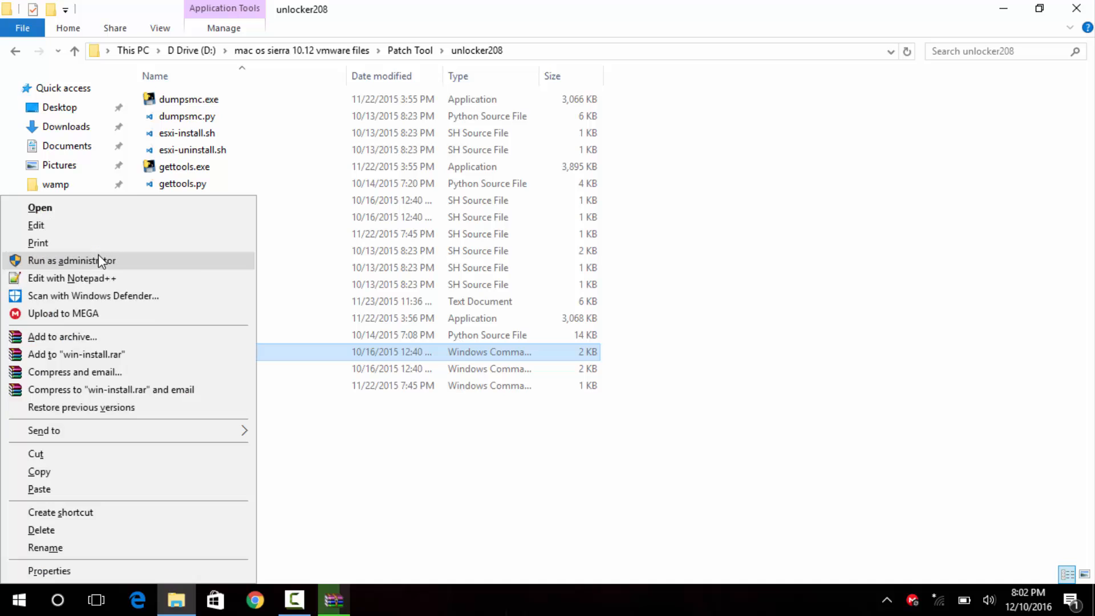
{"action": "left_click", "coordinate": [98, 260]}
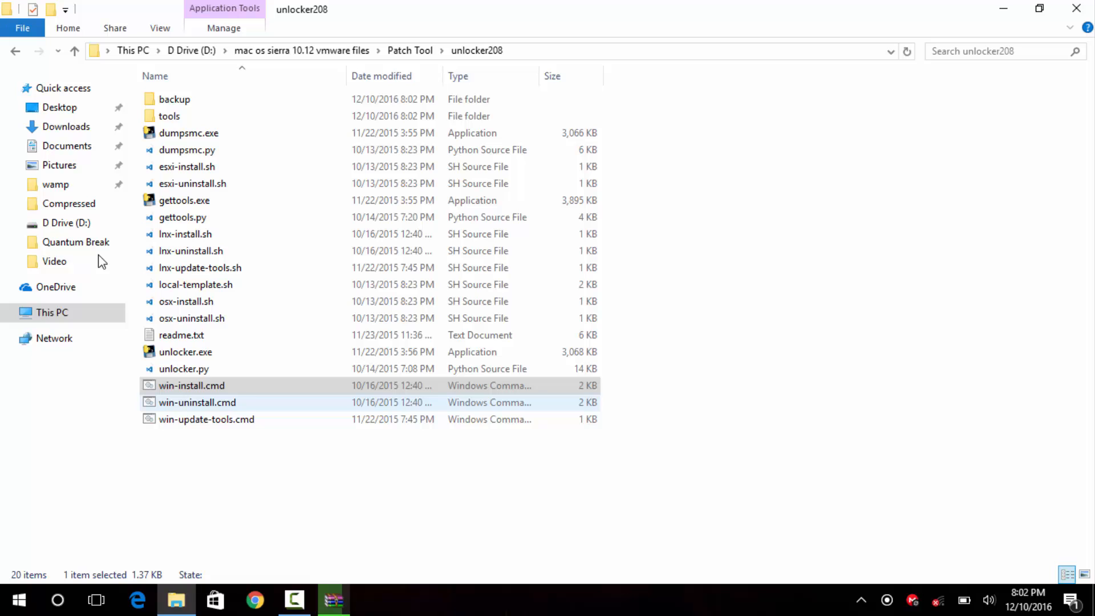
{"action": "left_click", "coordinate": [399, 495]}
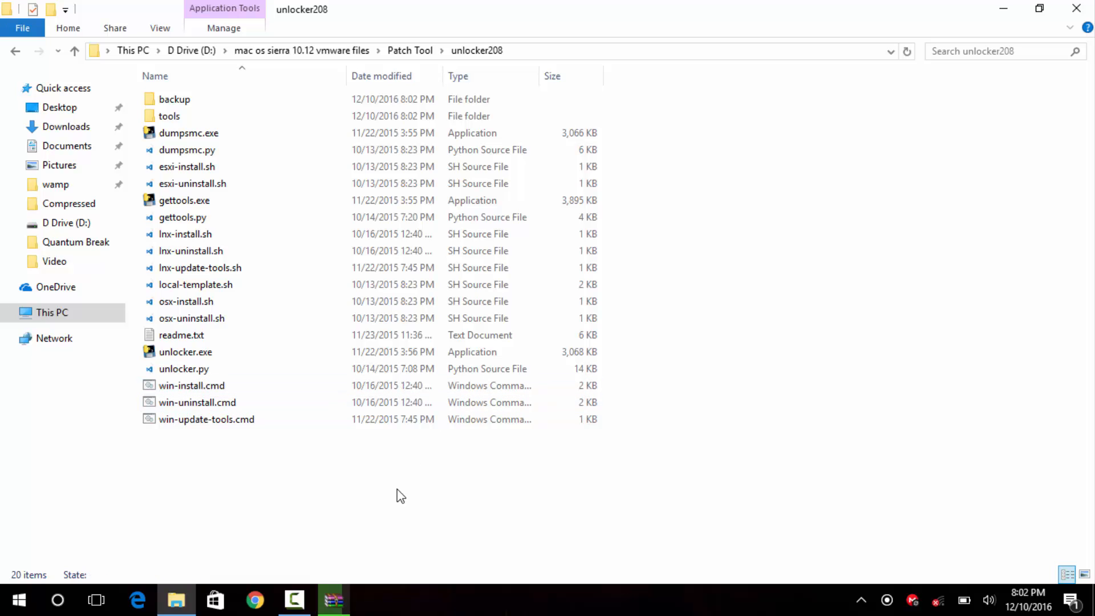
- Return to the "mac os sierra 10.12 vmware files" folder and close the file window
{"action": "left_click", "coordinate": [322, 50]}
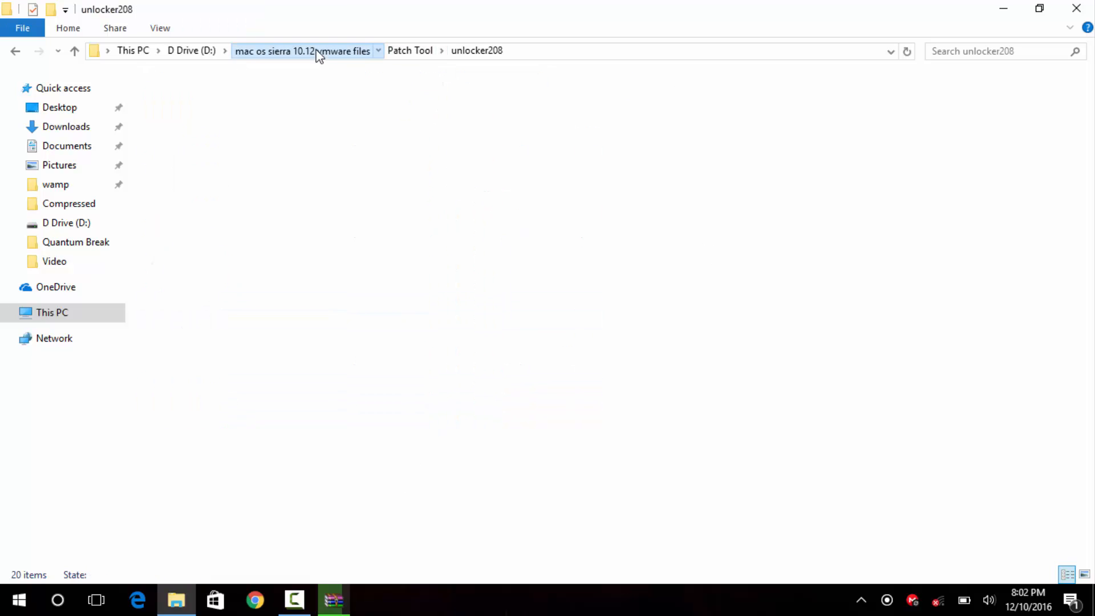
{"action": "left_click", "coordinate": [341, 301]}
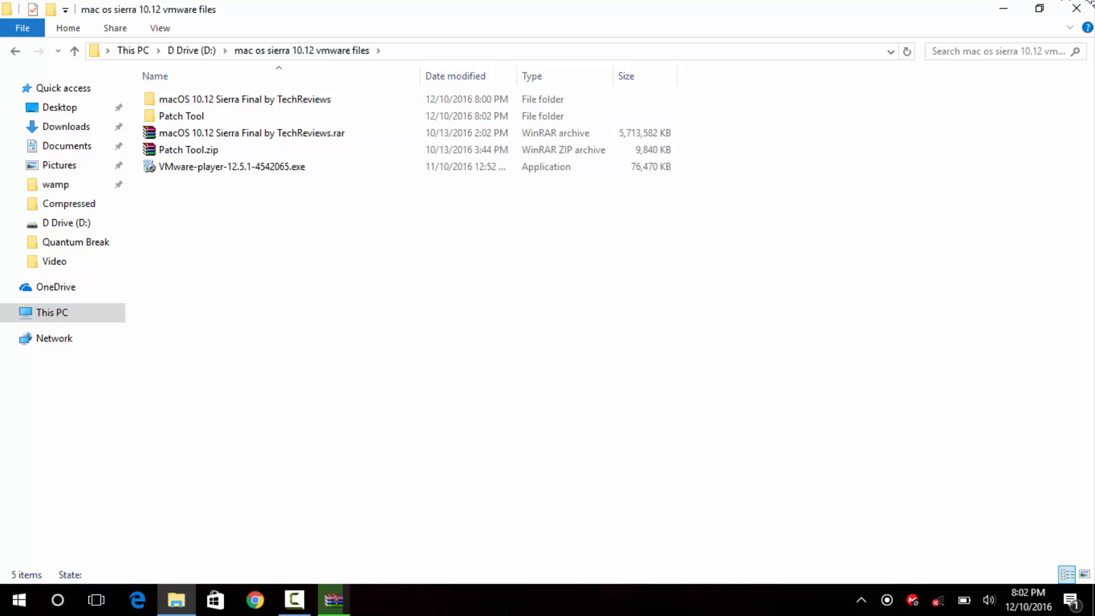
{"action": "left_click", "coordinate": [1075, 10]}
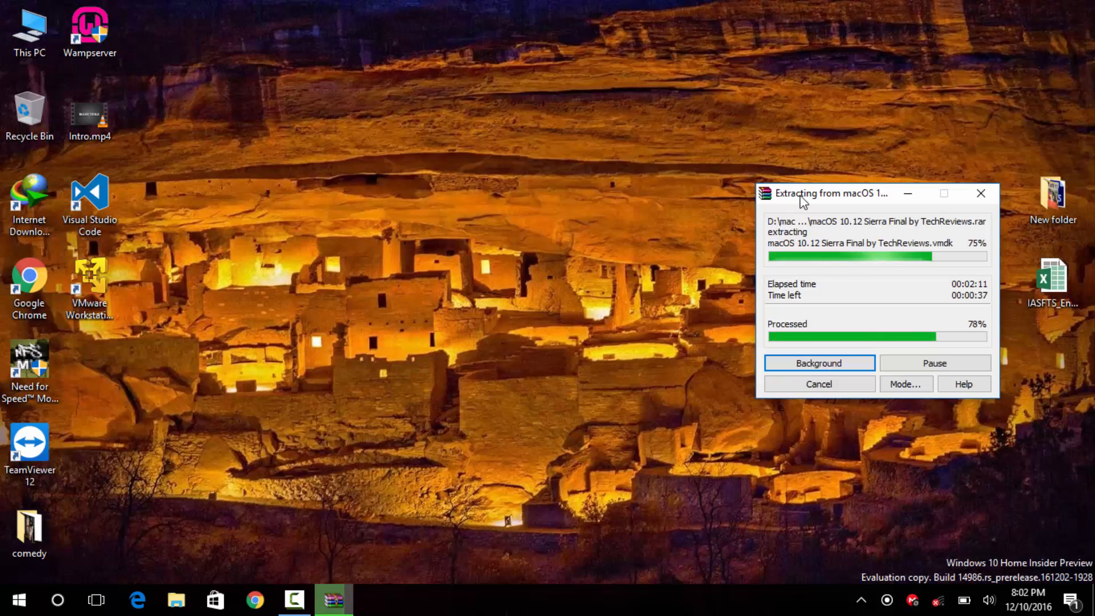
- Move the extraction progress window aside and launch VMware Workstation 12 Player
{"action": "left_click_drag", "start_coordinate": [881, 196], "coordinate": [739, 170]}
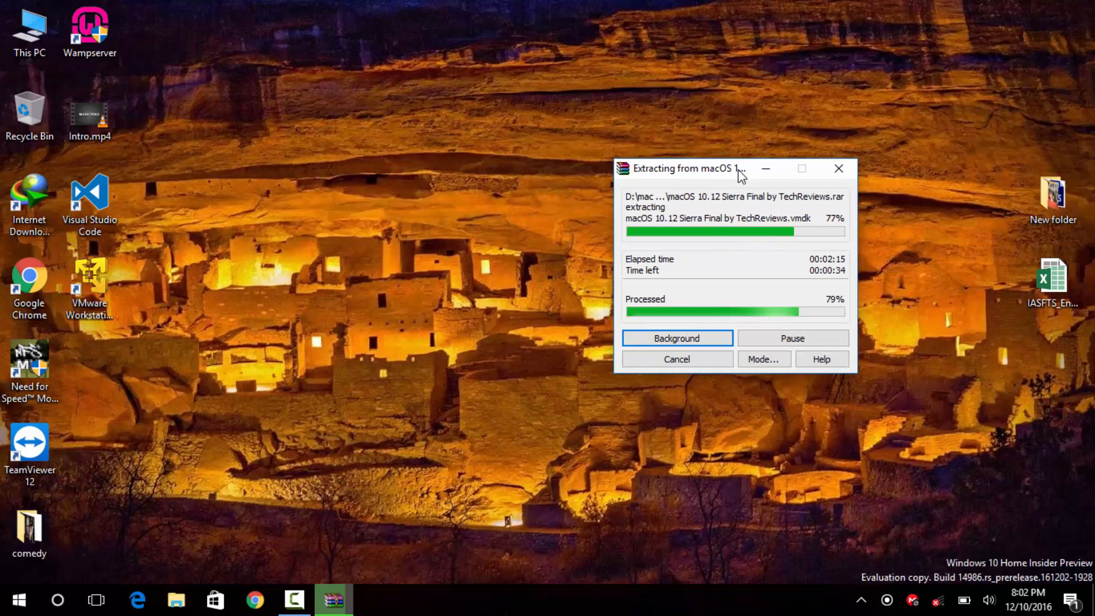
{"action": "left_click", "coordinate": [537, 244]}
{"action": "key", "text": "super"}
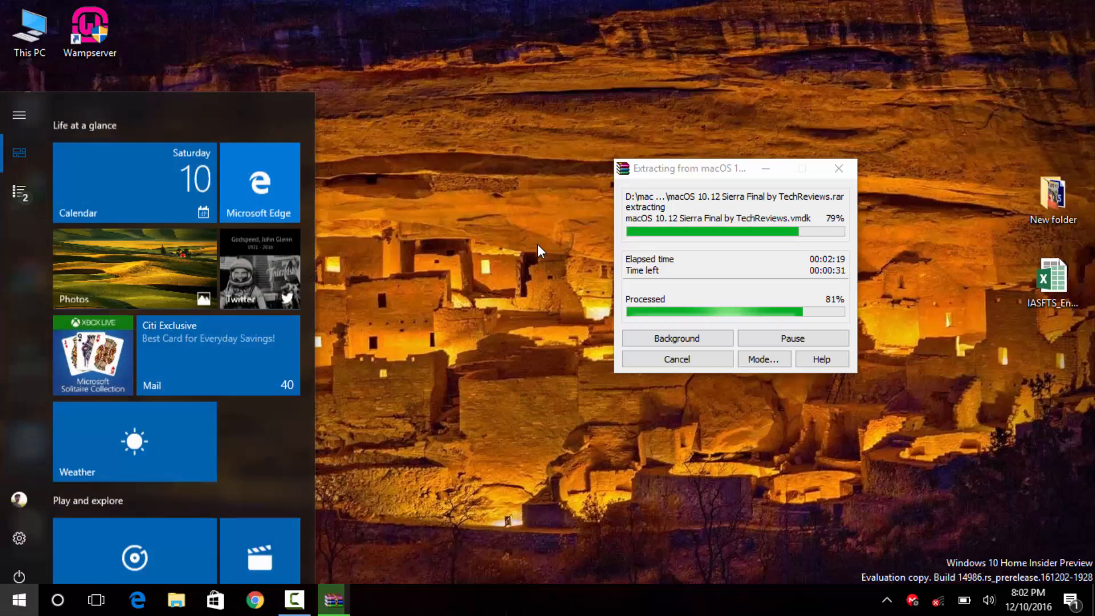
{"action": "type", "text": "vmware"}
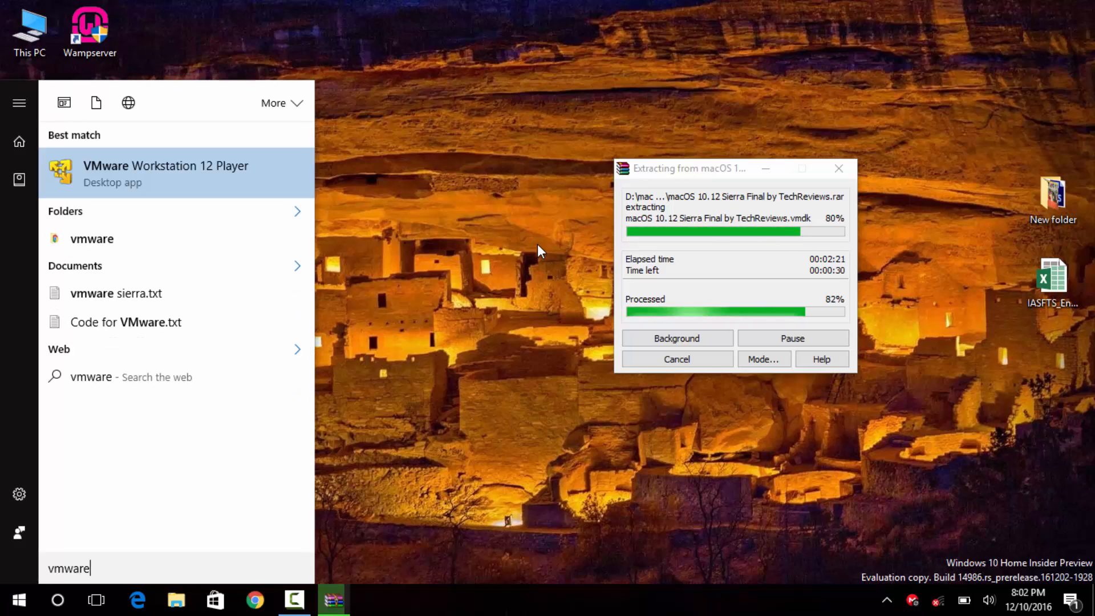
{"action": "key", "text": "Return"}
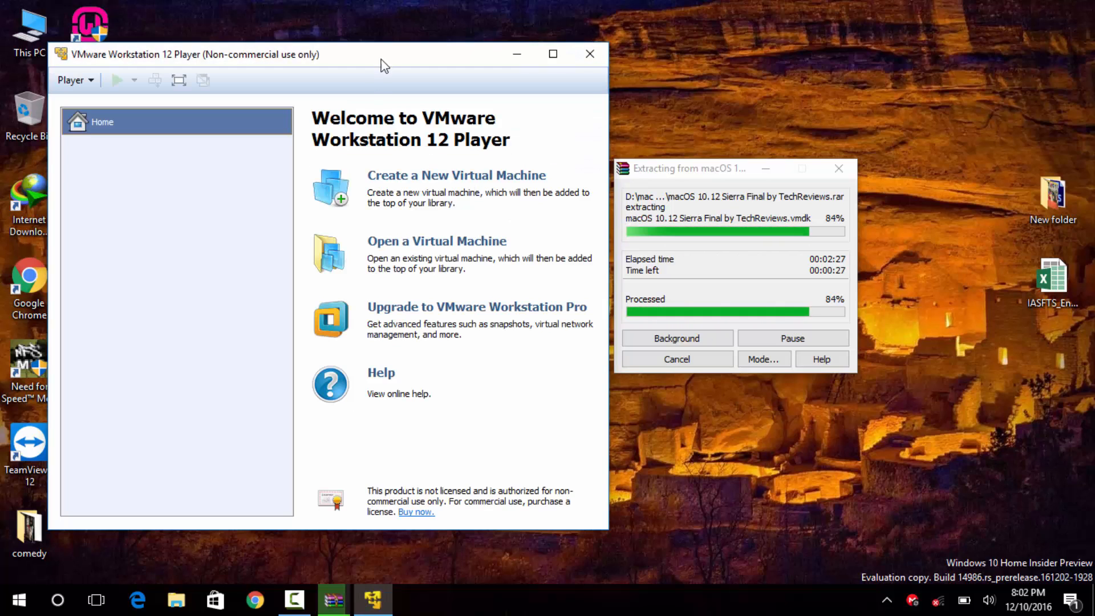
{"action": "mouse_move", "coordinate": [382, 63]}
{"action": "left_mouse_down"}
{"action": "mouse_move", "coordinate": [427, 18]}
{"action": "mouse_move", "coordinate": [383, 56]}
{"action": "left_mouse_up"}
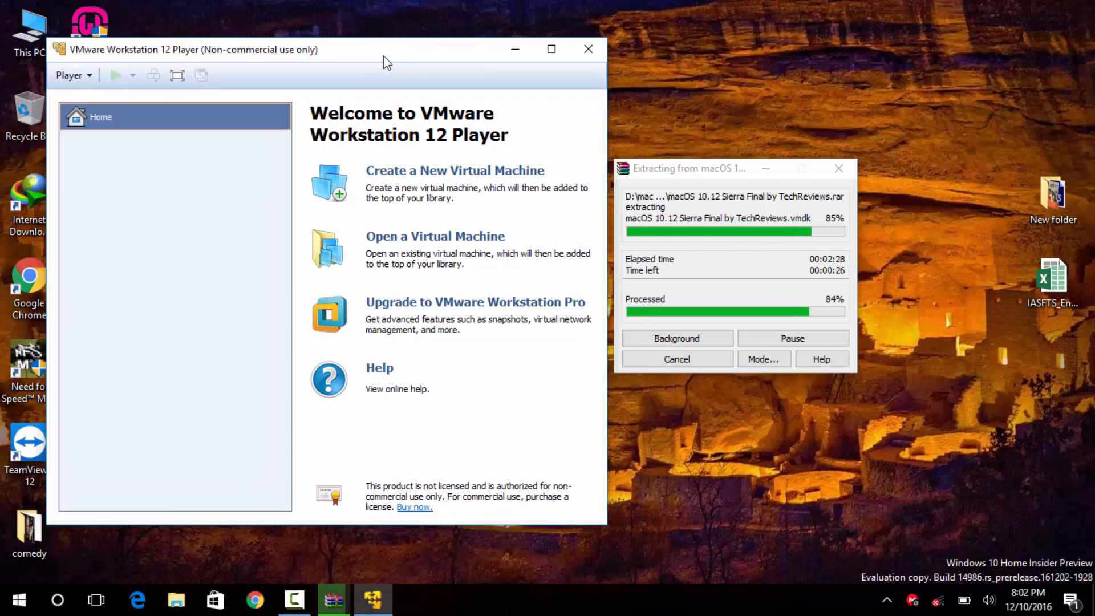
- Start a new virtual machine with the operating system installed later, choosing Apple Mac OS X, version macOS 10.12, as guest
{"action": "left_click", "coordinate": [450, 171]}
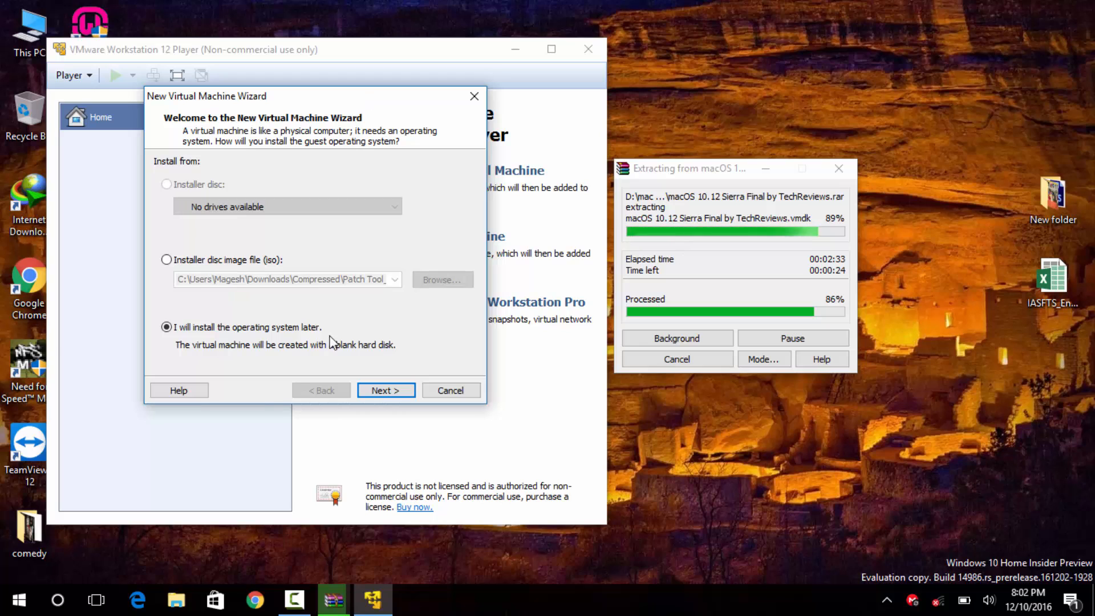
{"action": "left_click", "coordinate": [384, 391]}
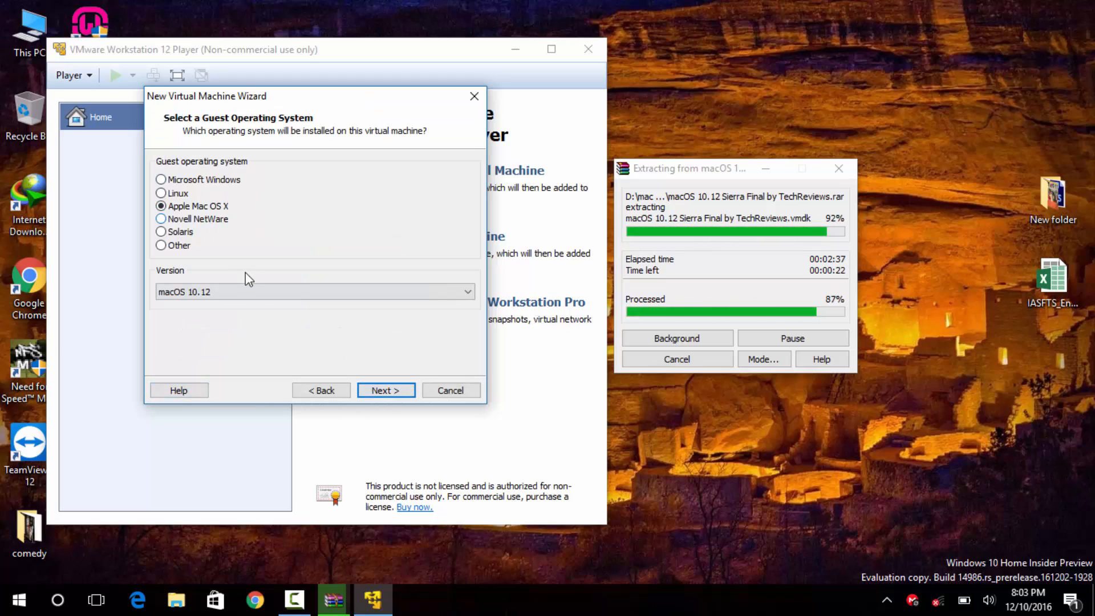
{"action": "left_click", "coordinate": [255, 290]}
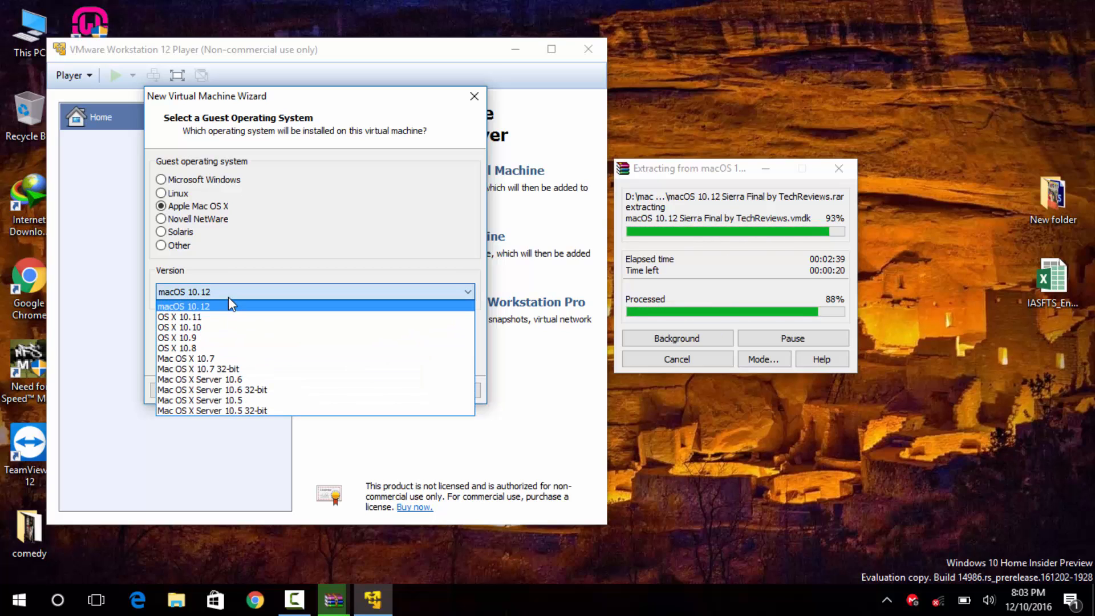
{"action": "left_click", "coordinate": [232, 312]}
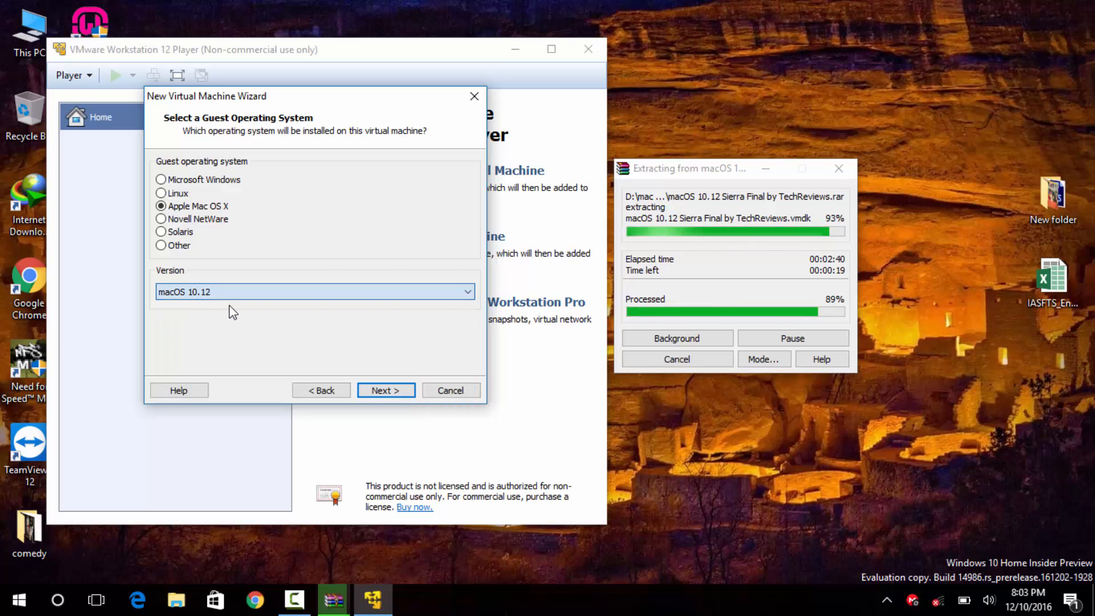
{"action": "left_click", "coordinate": [387, 391]}
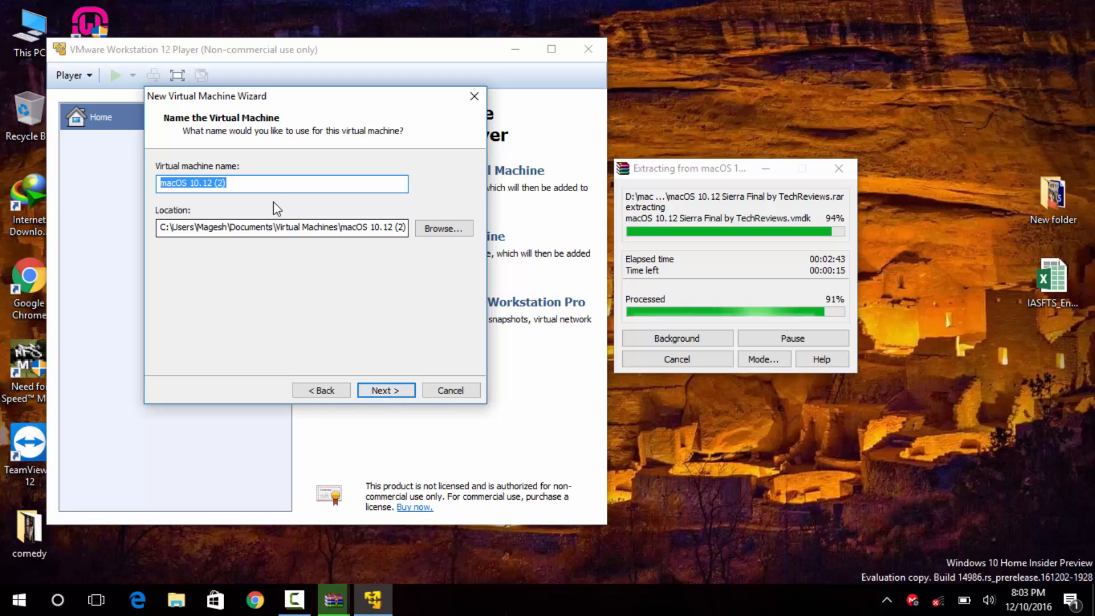
- Name the virtual machine macOS and accept its location
{"action": "left_click", "coordinate": [272, 185]}
{"action": "key", "text": "BackSpace"}
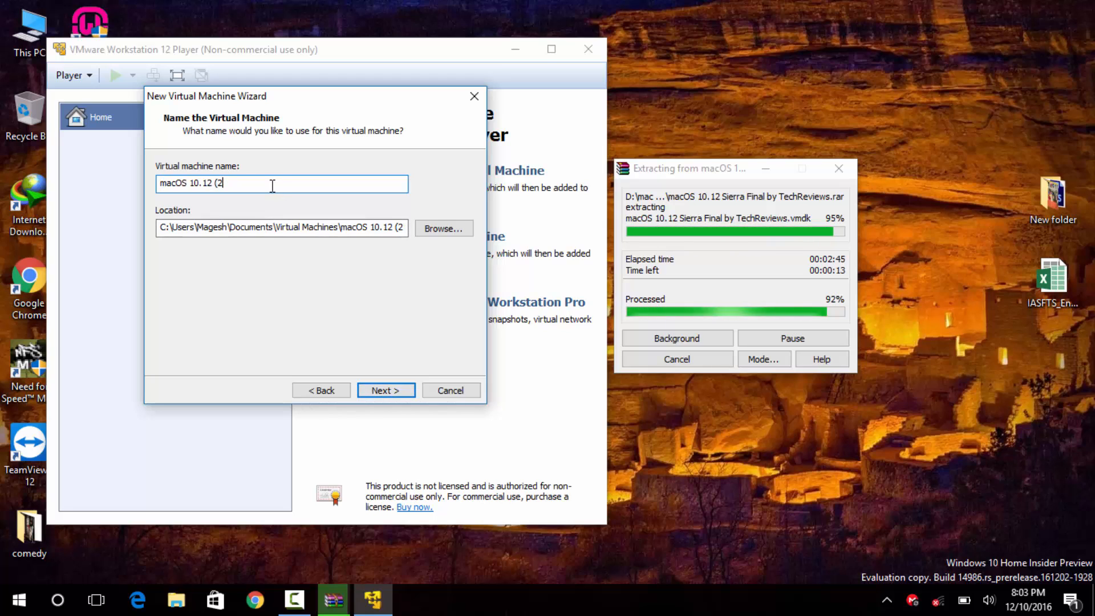
{"action": "key", "text": "BackSpace"}
{"action": "key", "text": "BackSpace"}
{"action": "key", "text": "BackSpace"}
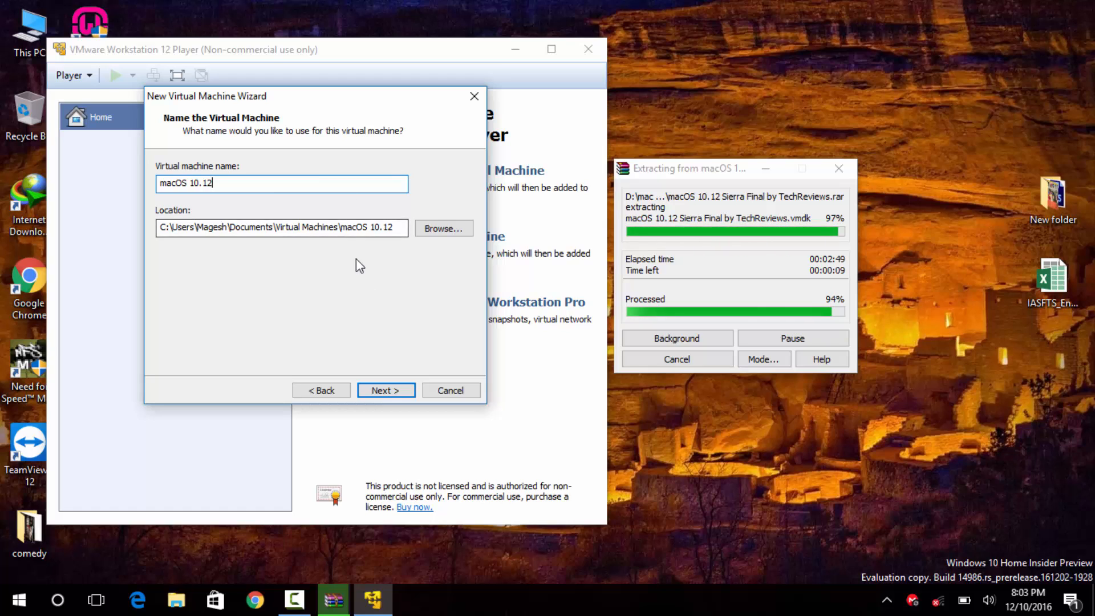
{"action": "key", "text": "BackSpace"}
{"action": "key", "text": "BackSpace"}
{"action": "key", "text": "BackSpace"}
{"action": "key", "text": "BackSpace"}
{"action": "key", "text": "BackSpace"}
{"action": "key", "text": "BackSpace"}
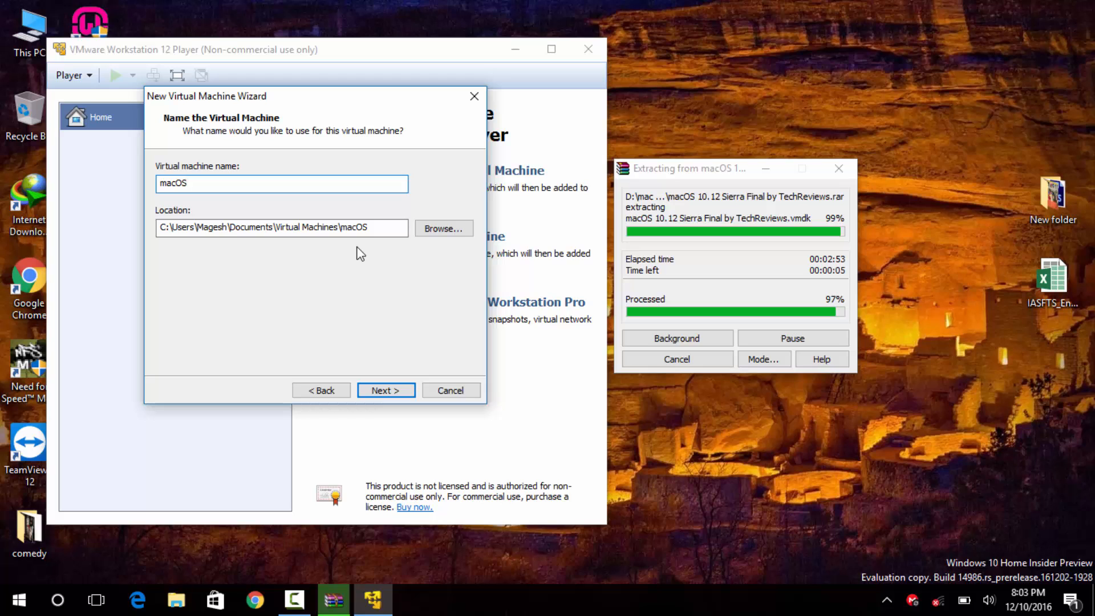
{"action": "left_click", "coordinate": [382, 390]}
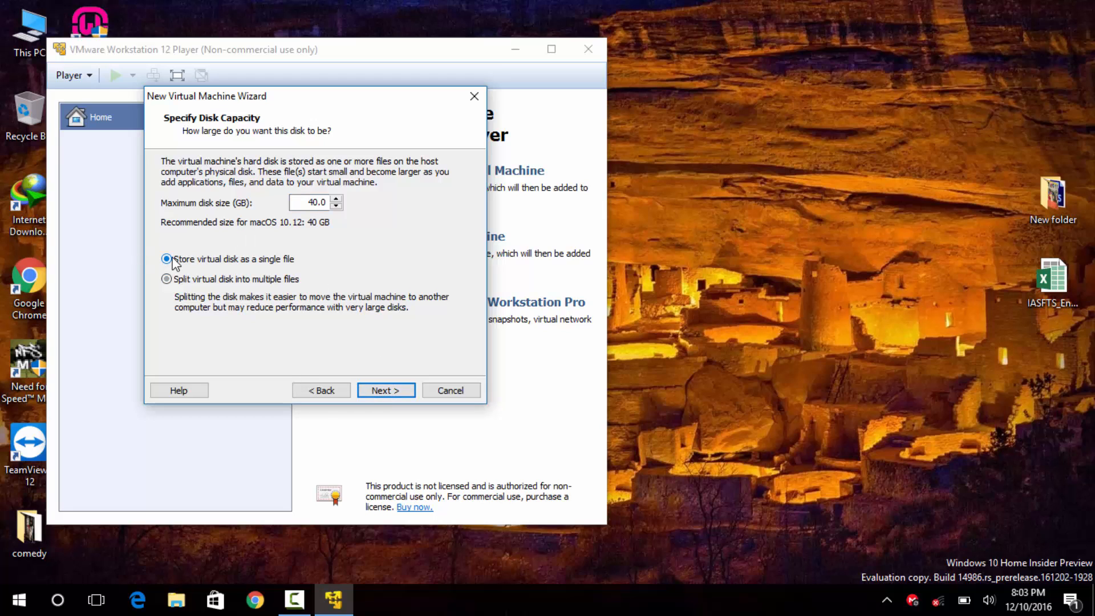
- Store the 40 GB virtual disk as a single file, review the hardware, and finish creating the virtual machine
{"action": "left_click", "coordinate": [392, 392]}
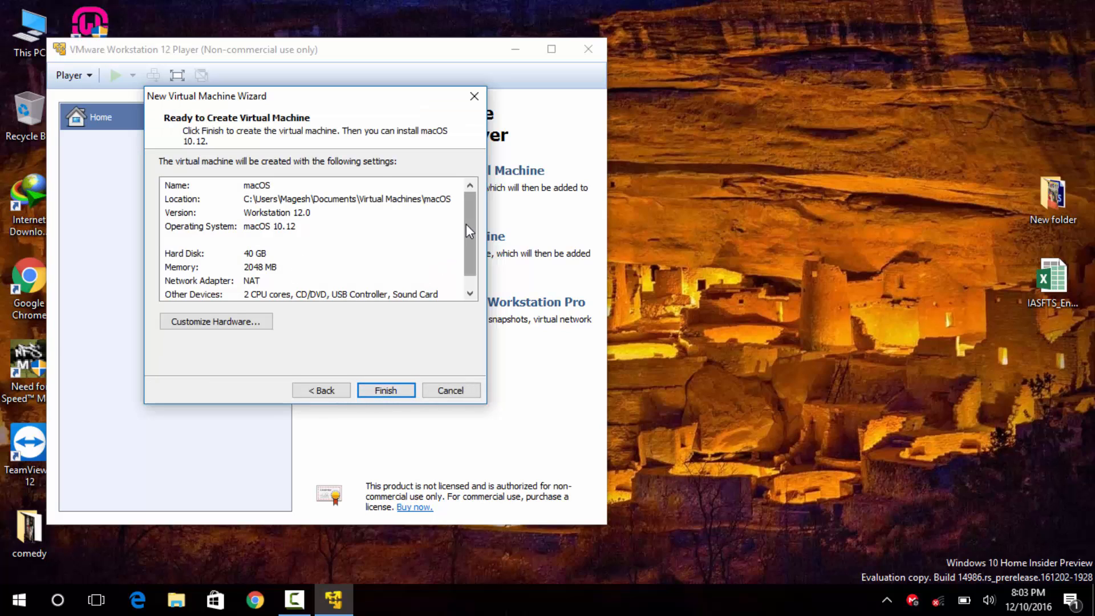
{"action": "scroll", "coordinate": [467, 224], "scroll_direction": "down", "scroll_amount": 1}
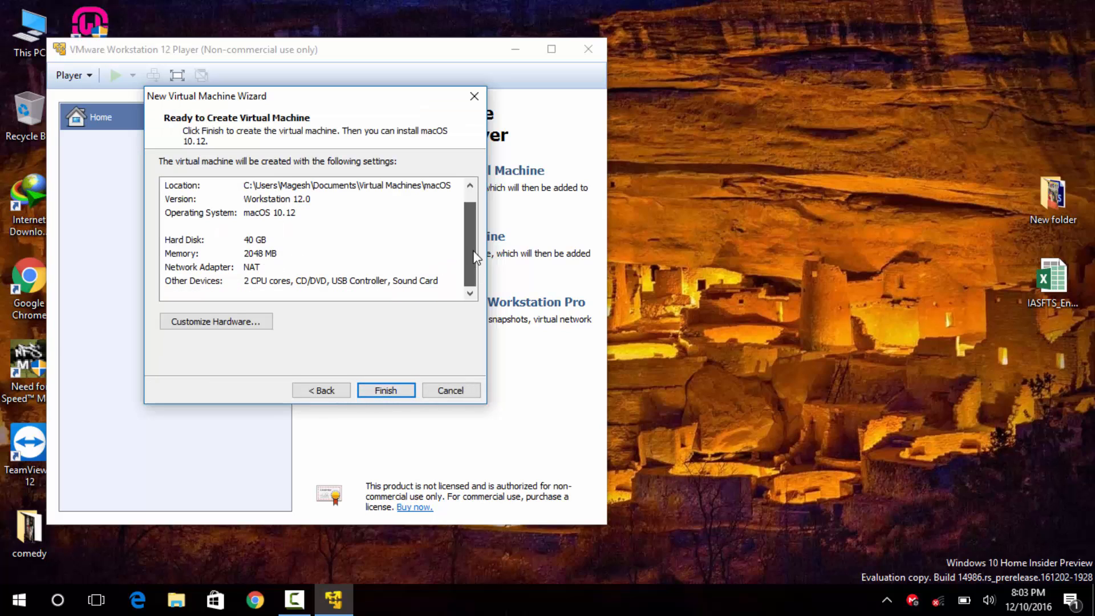
{"action": "left_click", "coordinate": [222, 321]}
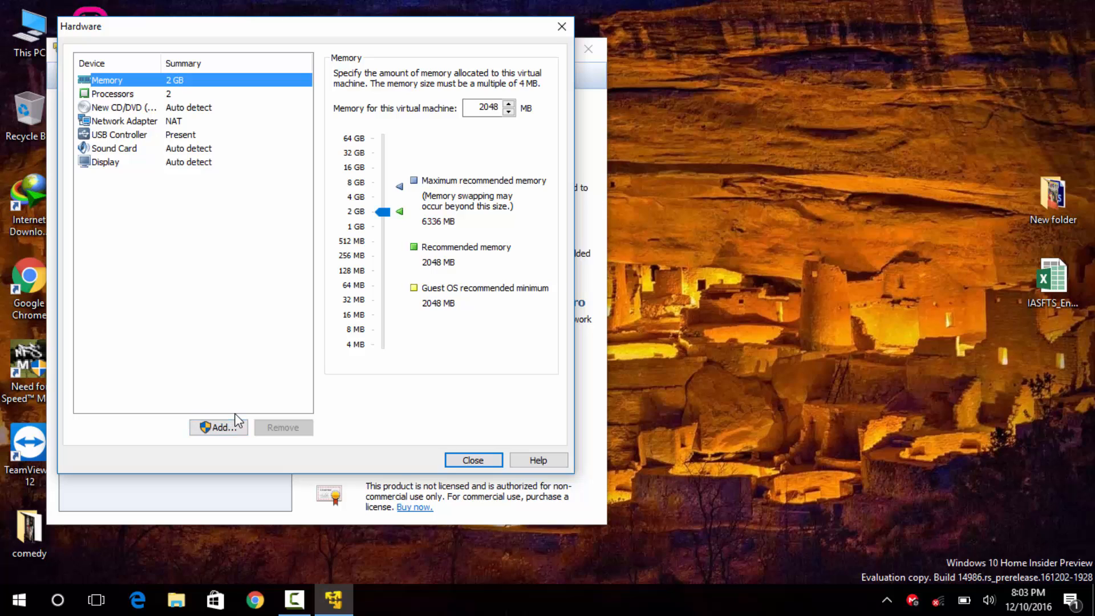
{"action": "left_click", "coordinate": [478, 459]}
{"action": "left_click", "coordinate": [386, 391]}
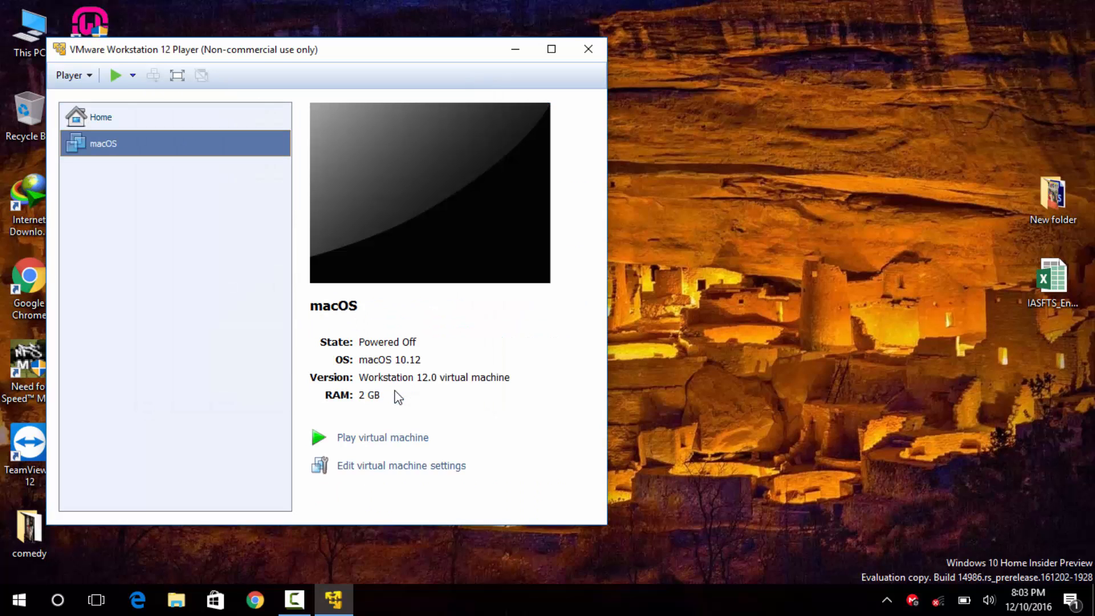
- Locate "macOS 10.12 Sierra Final by TechReviews.vmdk" in the extracted folder on the D drive, and minimize the file window
{"action": "left_click", "coordinate": [167, 609]}
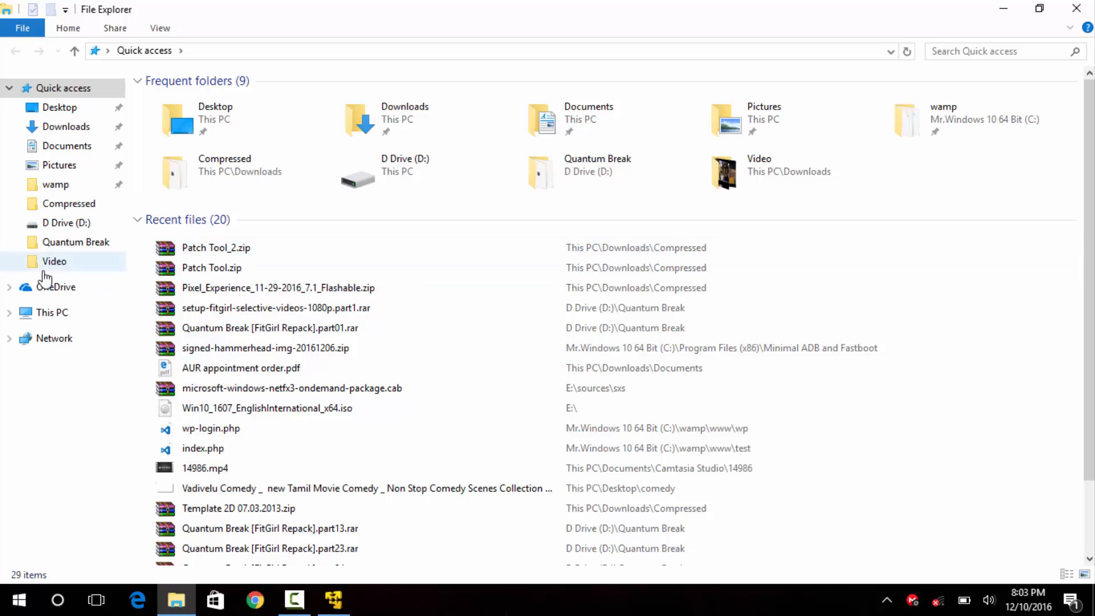
{"action": "left_click", "coordinate": [63, 314]}
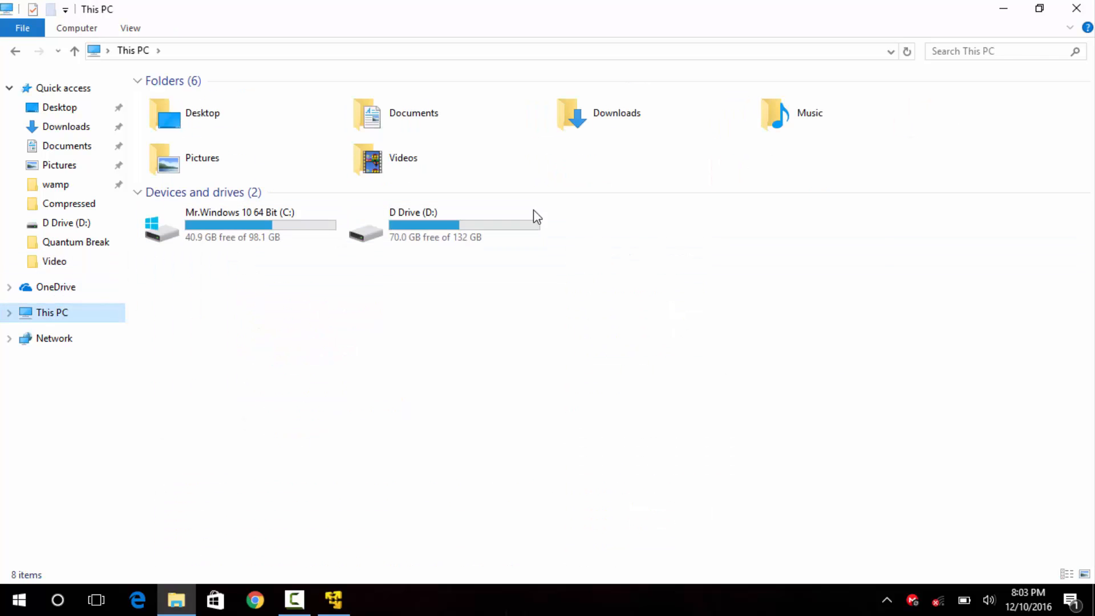
{"action": "left_click", "coordinate": [454, 226]}
{"action": "double_click", "coordinate": [454, 225]}
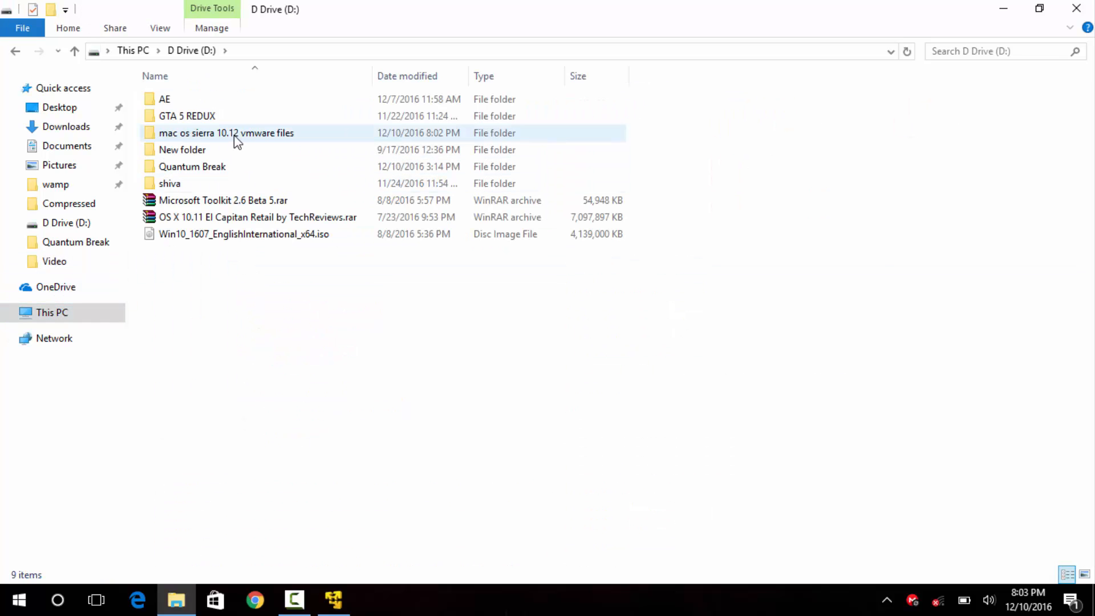
{"action": "double_click", "coordinate": [234, 135]}
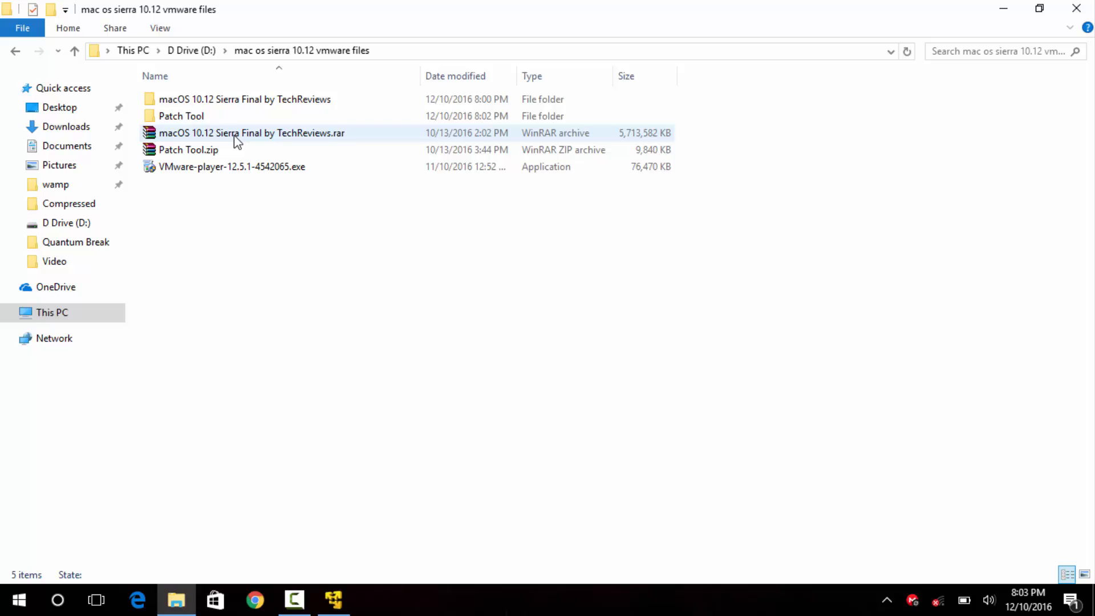
{"action": "double_click", "coordinate": [222, 98]}
{"action": "double_click", "coordinate": [280, 101]}
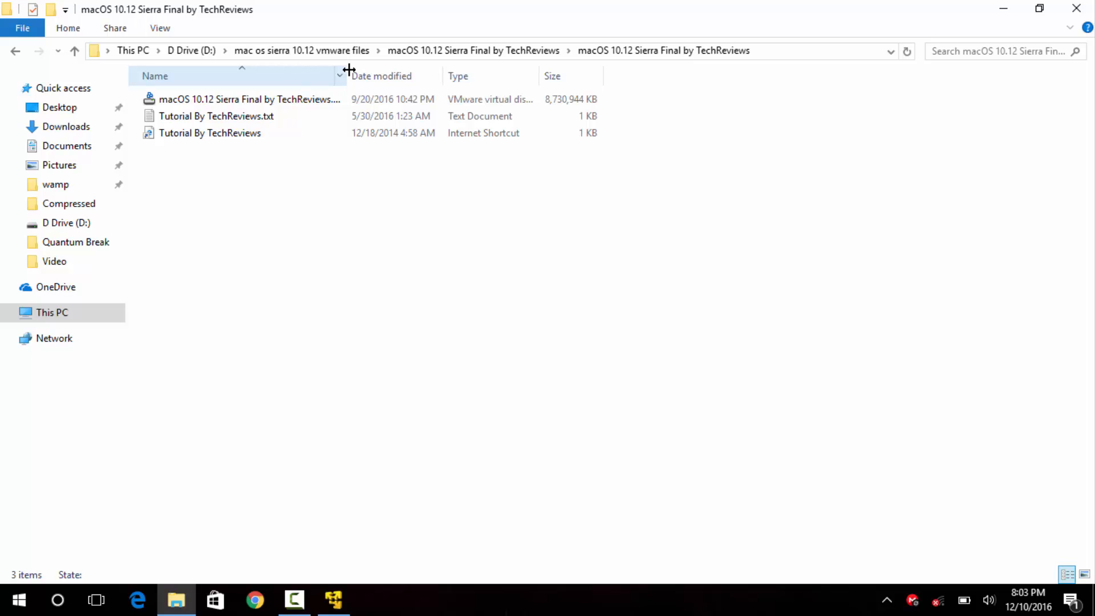
{"action": "left_click_drag", "start_coordinate": [349, 70], "coordinate": [491, 78]}
{"action": "left_click", "coordinate": [289, 108]}
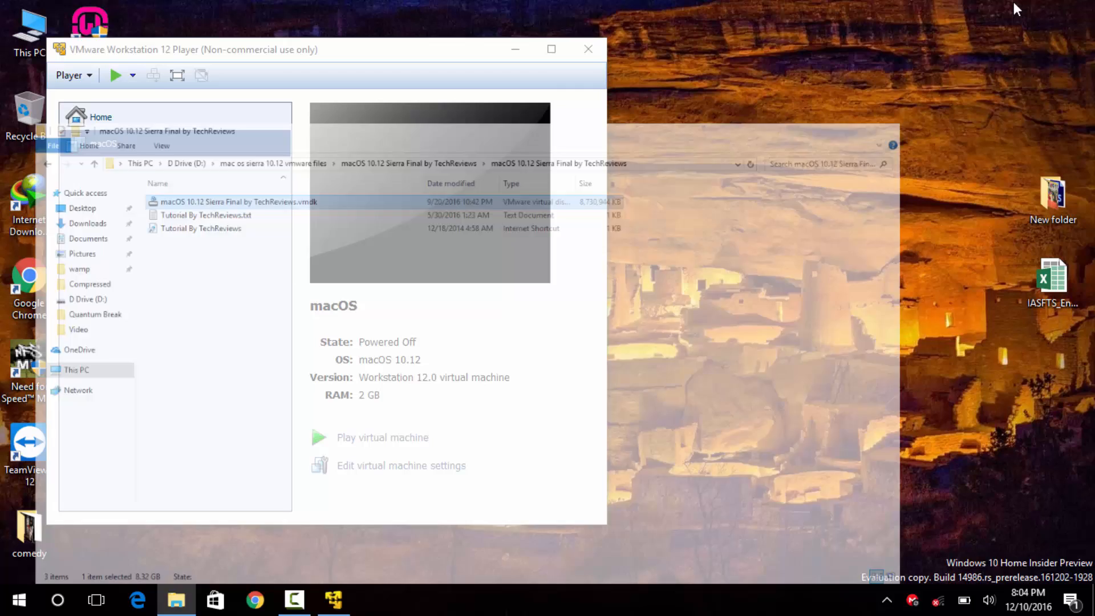
{"action": "left_click", "coordinate": [1012, 10]}
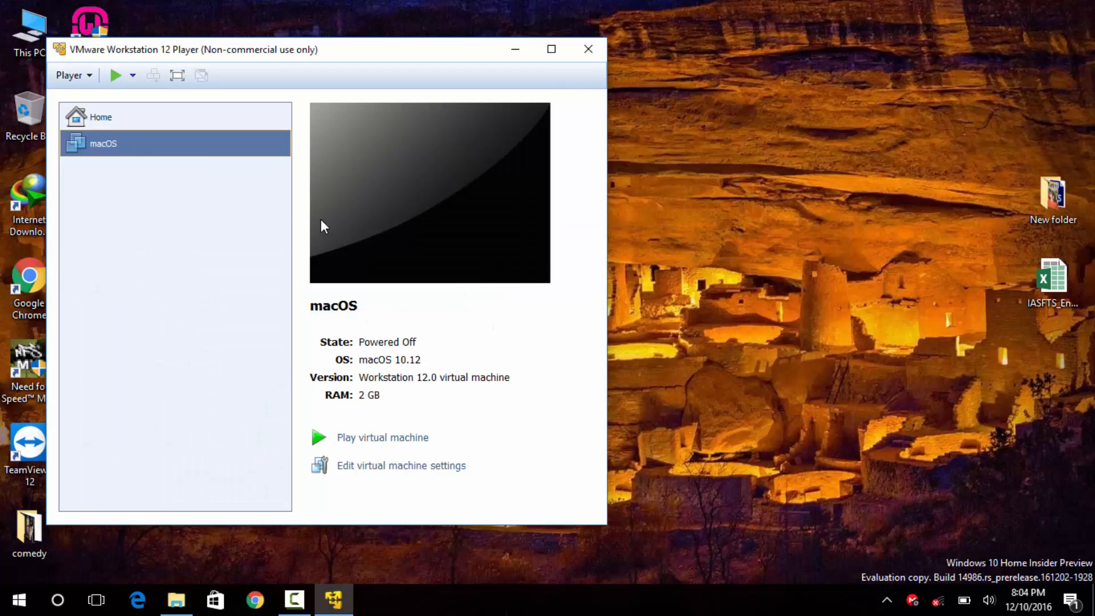
- Maximize the player and remove the 40 GB SATA hard disk from the macOS virtual machine's settings
{"action": "left_click", "coordinate": [551, 49]}
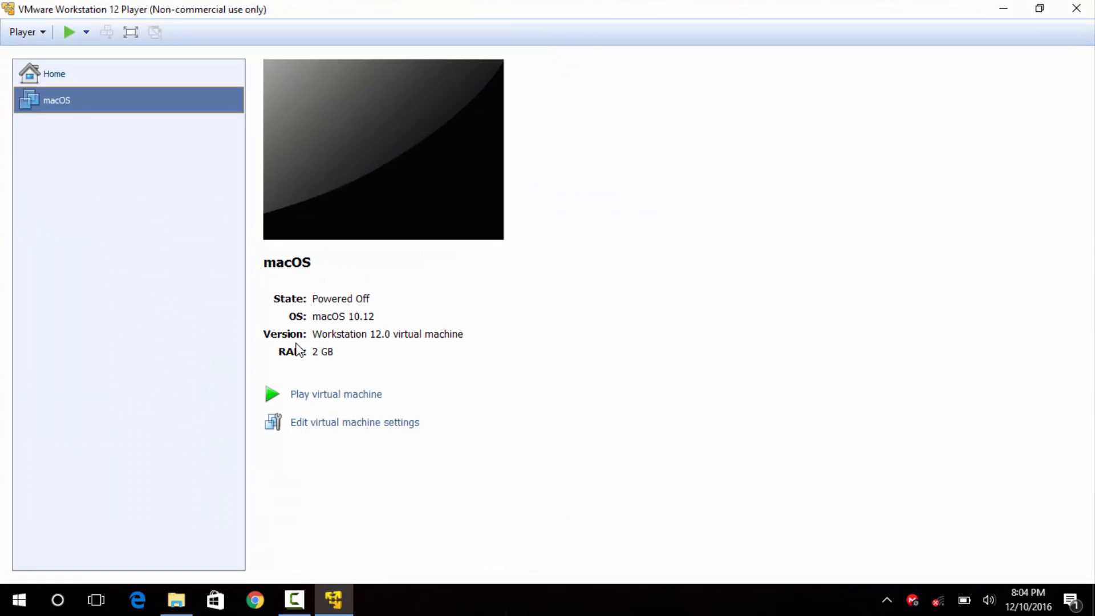
{"action": "left_click", "coordinate": [335, 423]}
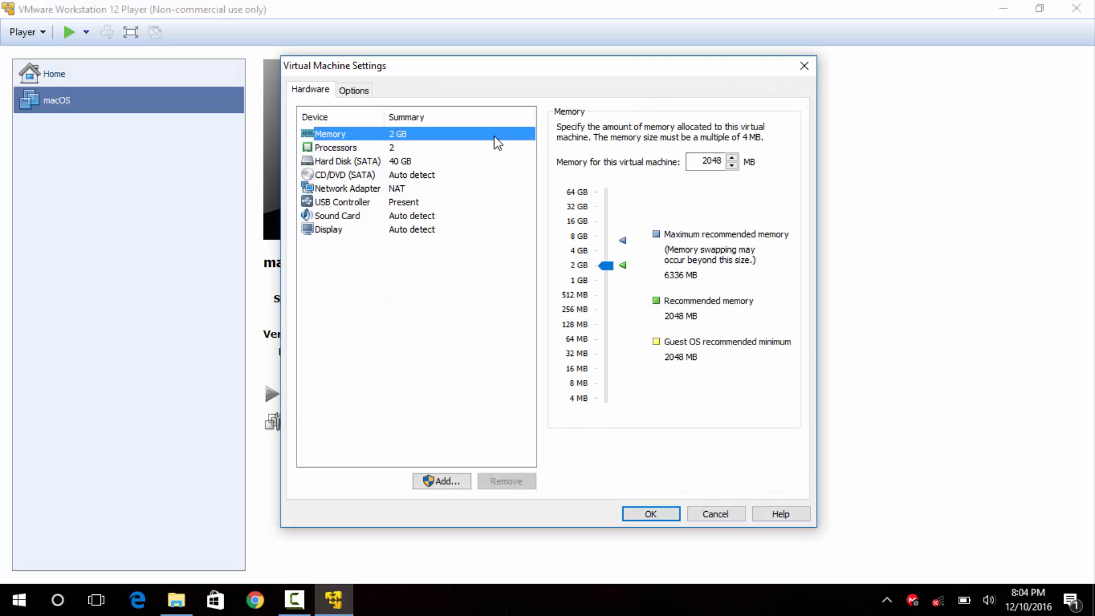
{"action": "left_click", "coordinate": [359, 165]}
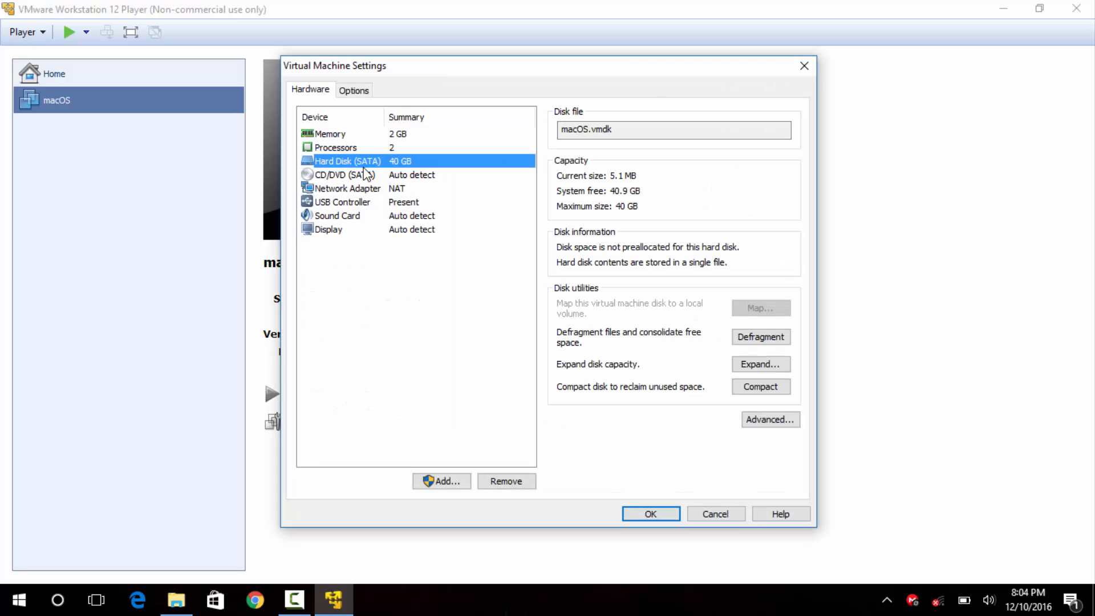
{"action": "left_click", "coordinate": [505, 482]}
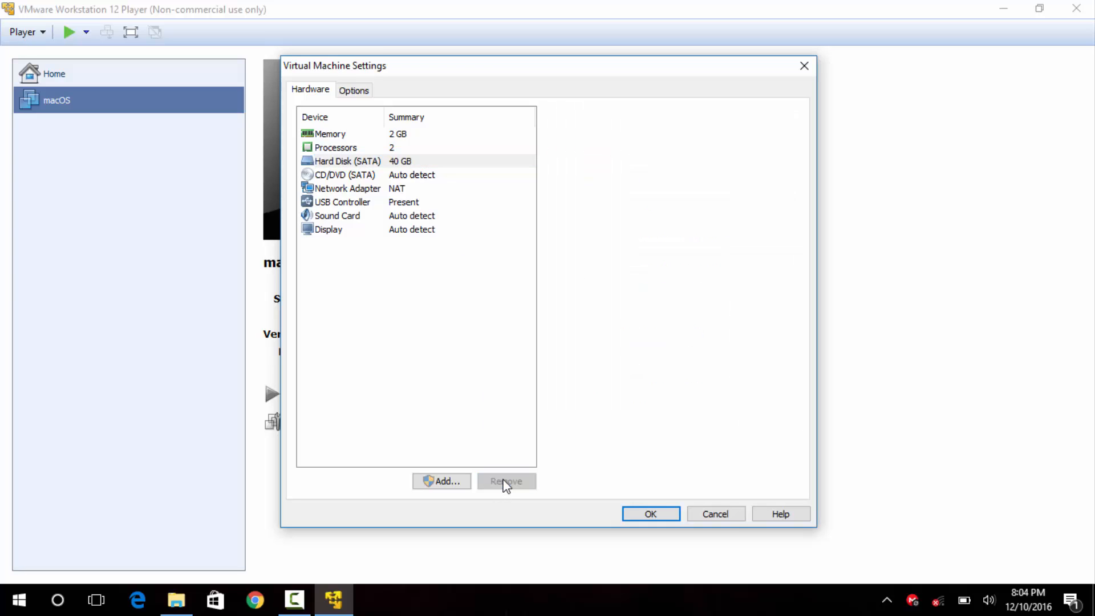
- Add a SATA hard disk to the macOS virtual machine and choose to use an existing virtual disk
{"action": "left_click", "coordinate": [442, 482]}
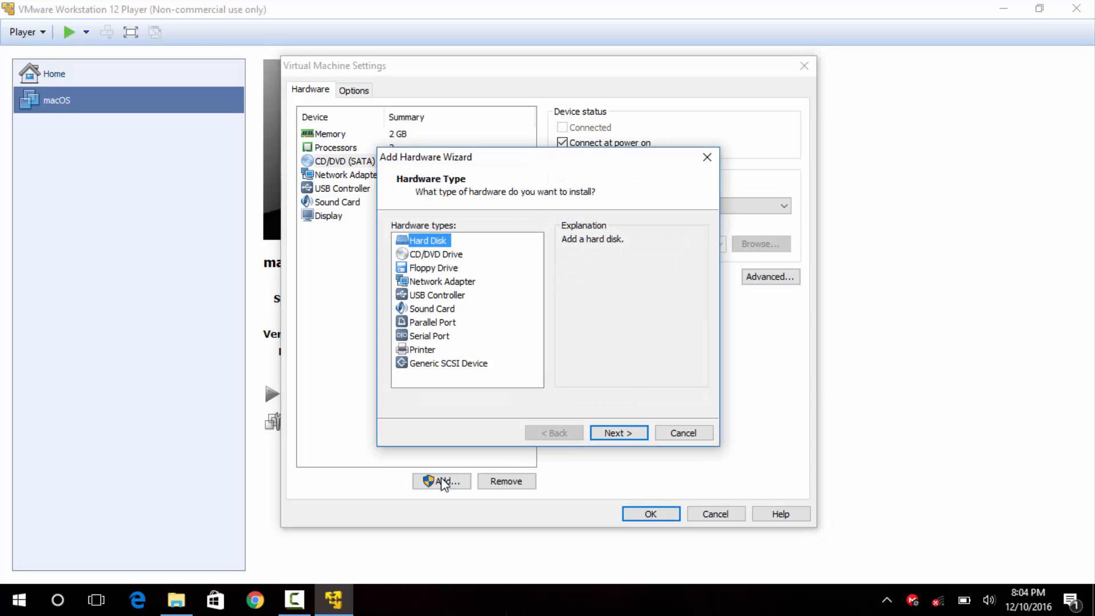
{"action": "left_click", "coordinate": [622, 433]}
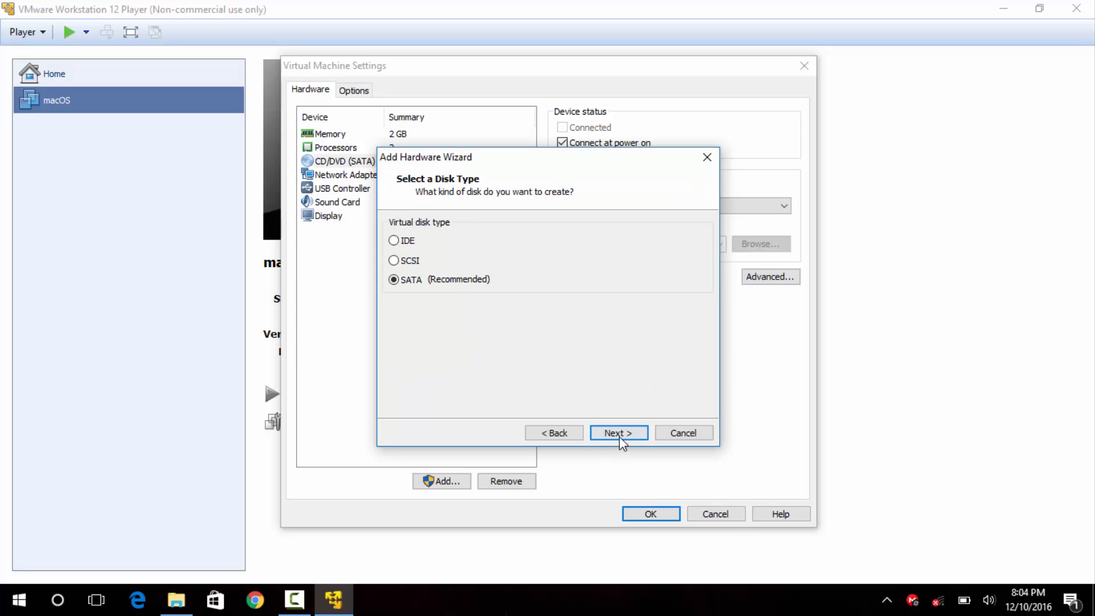
{"action": "left_click", "coordinate": [621, 435]}
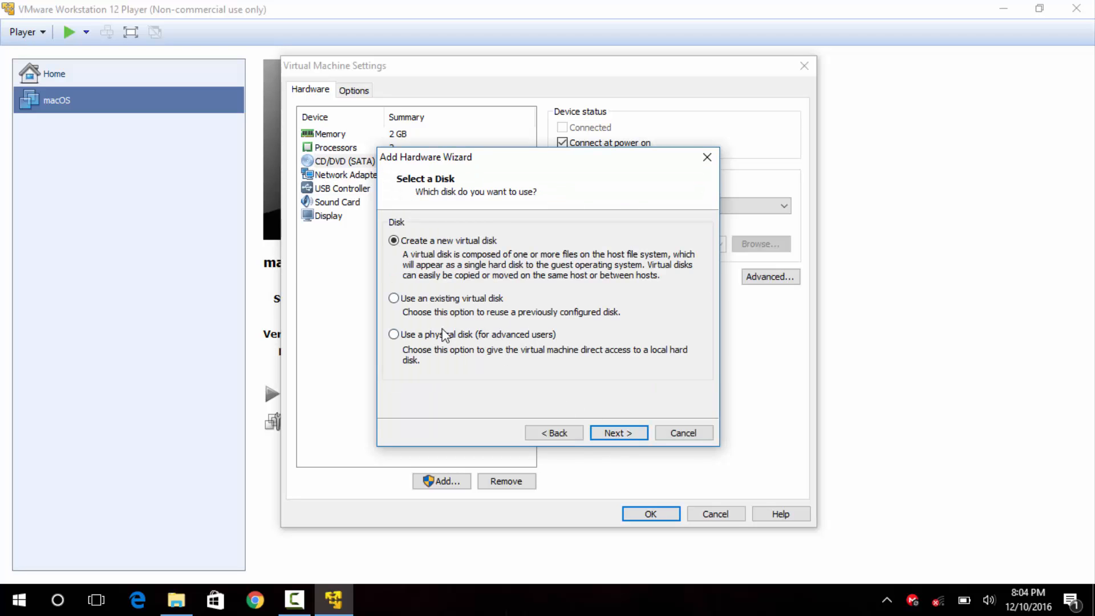
{"action": "left_click", "coordinate": [394, 297]}
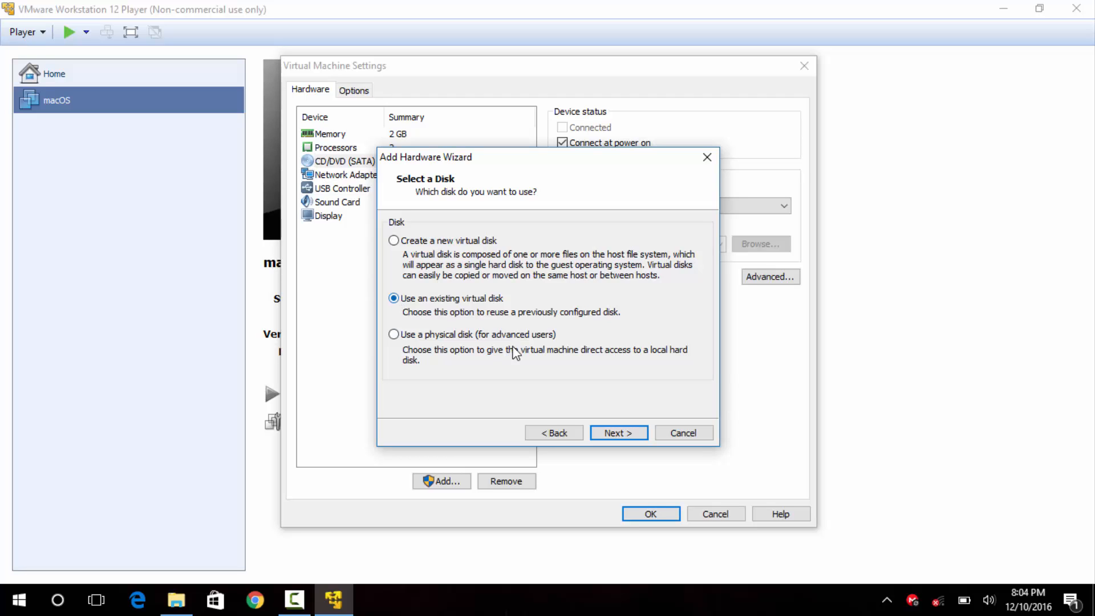
{"action": "left_click", "coordinate": [606, 432]}
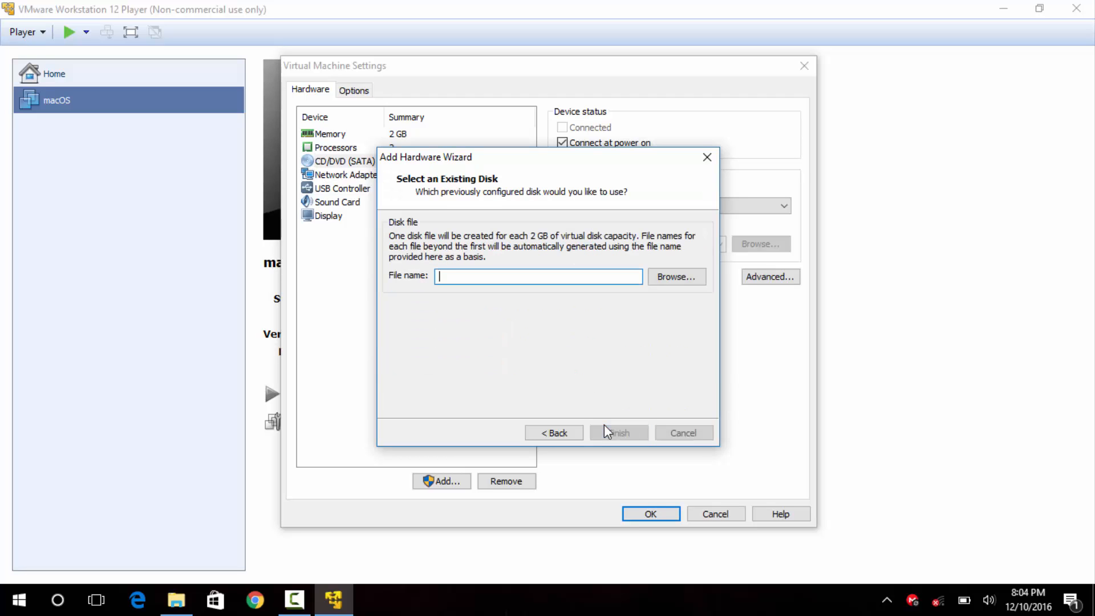
- Attach "macOS 10.12 Sierra Final by TechReviews.vmdk" from the D drive's "mac os sierra 10.12 vmware files" folder and finish adding the disk
{"action": "left_click", "coordinate": [692, 280]}
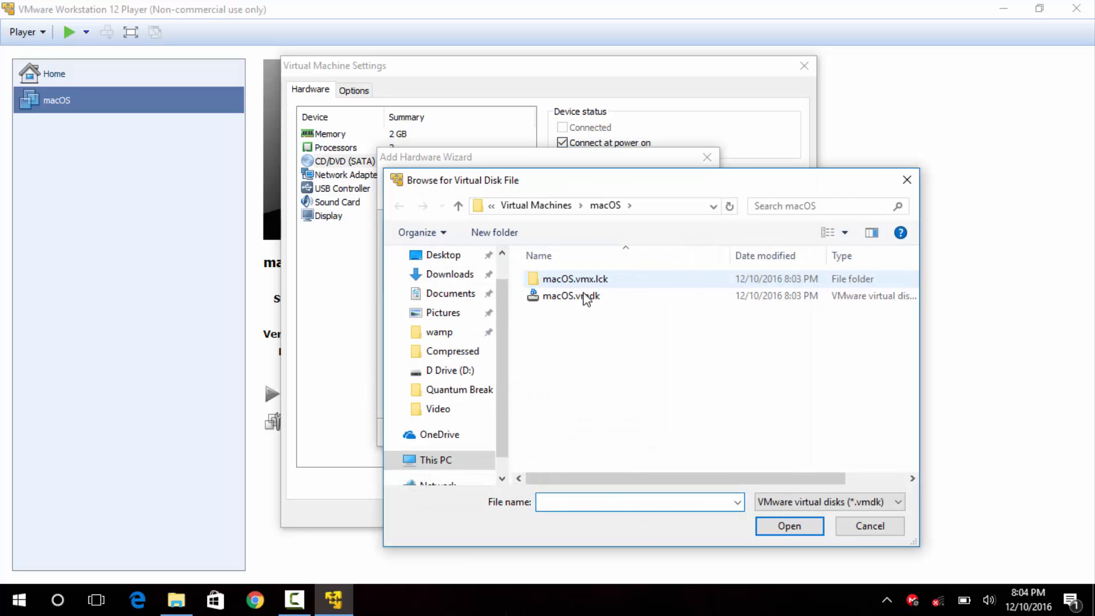
{"action": "left_click", "coordinate": [434, 463]}
{"action": "left_click_drag", "start_coordinate": [913, 296], "coordinate": [920, 415]}
{"action": "double_click", "coordinate": [646, 464]}
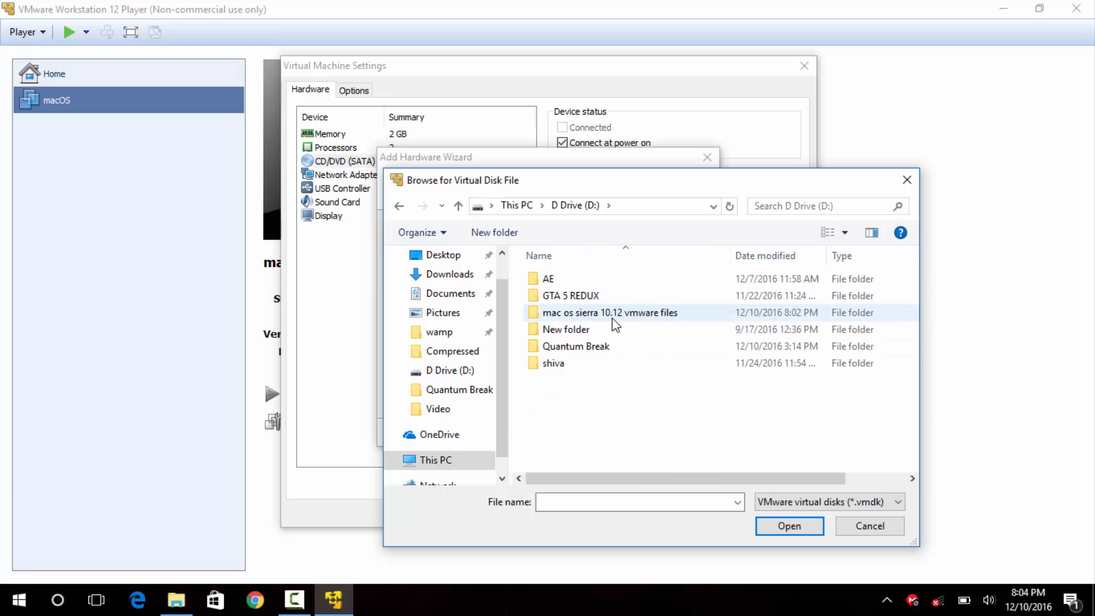
{"action": "double_click", "coordinate": [617, 314]}
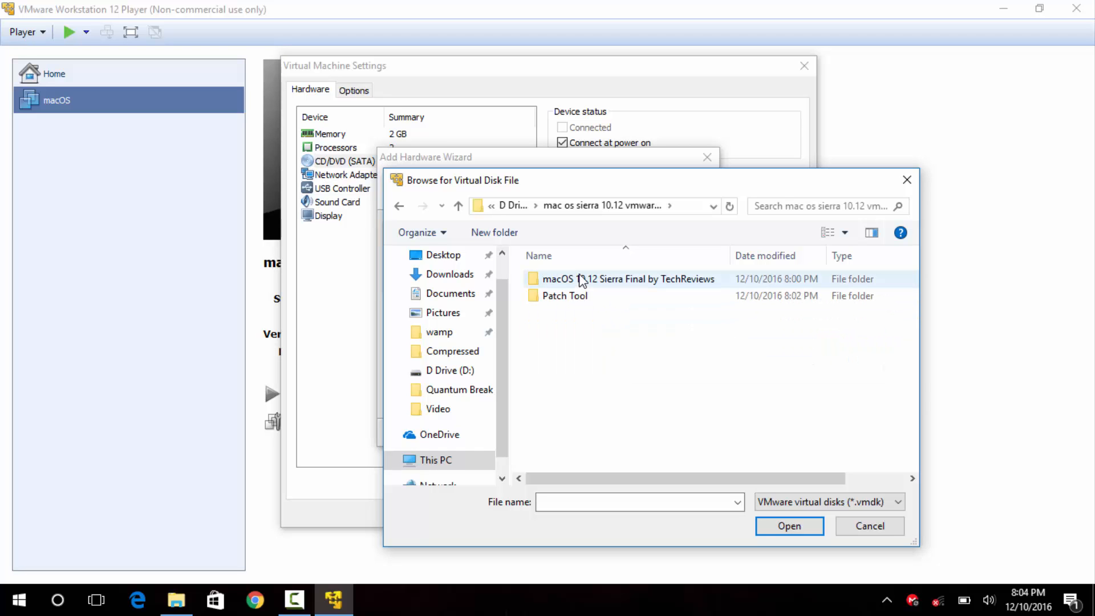
{"action": "double_click", "coordinate": [581, 278]}
{"action": "double_click", "coordinate": [580, 279]}
{"action": "double_click", "coordinate": [581, 278]}
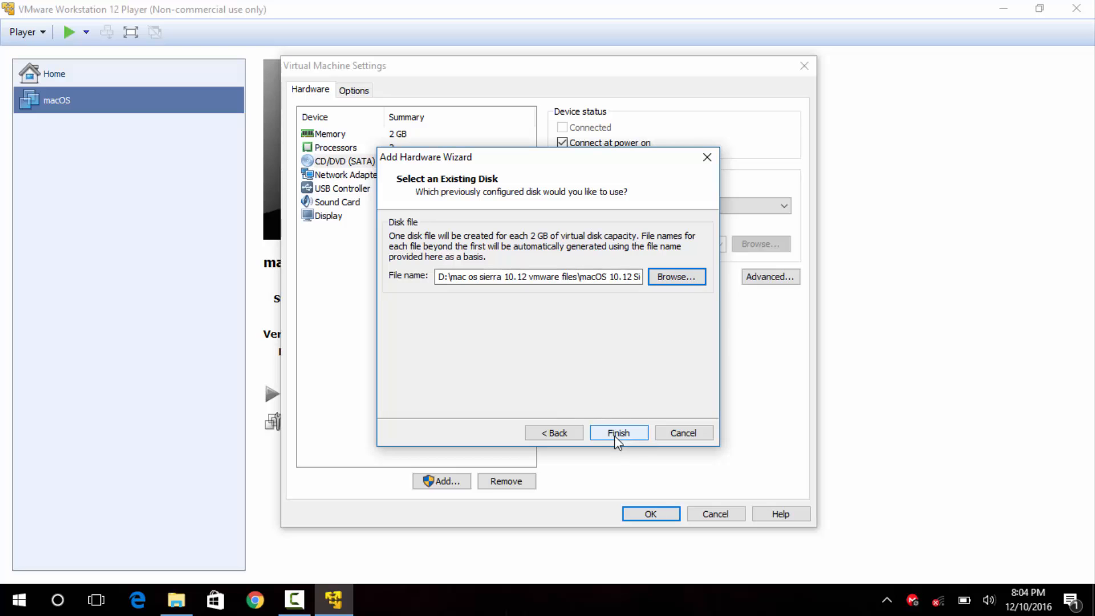
{"action": "left_click", "coordinate": [614, 435]}
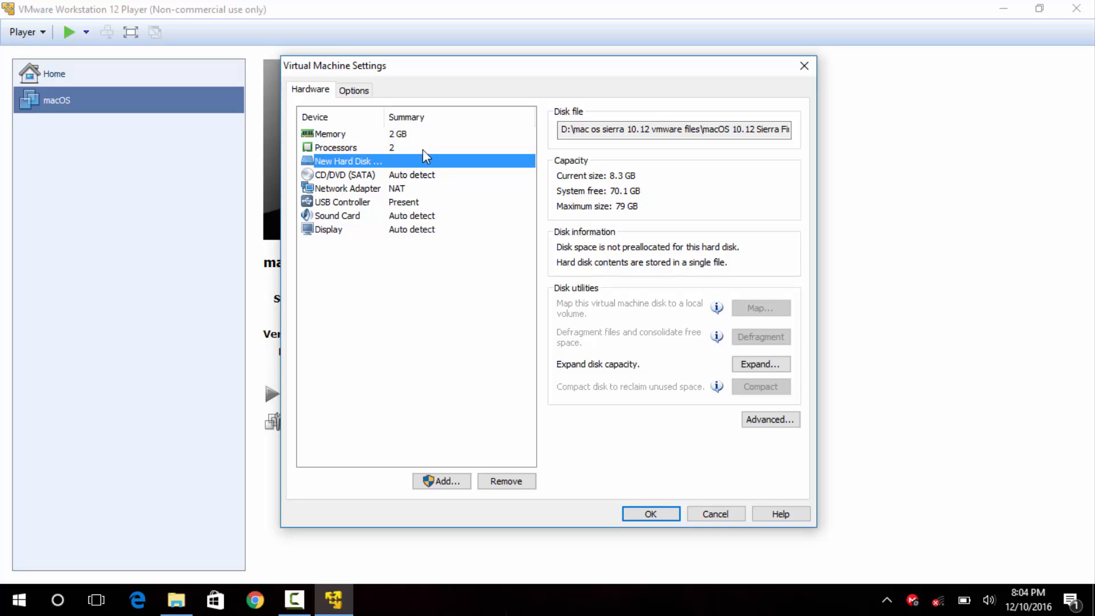
- Set the virtual machine's memory to 6208 MB and its processor cores to 4, and accept the settings
{"action": "left_click", "coordinate": [336, 133]}
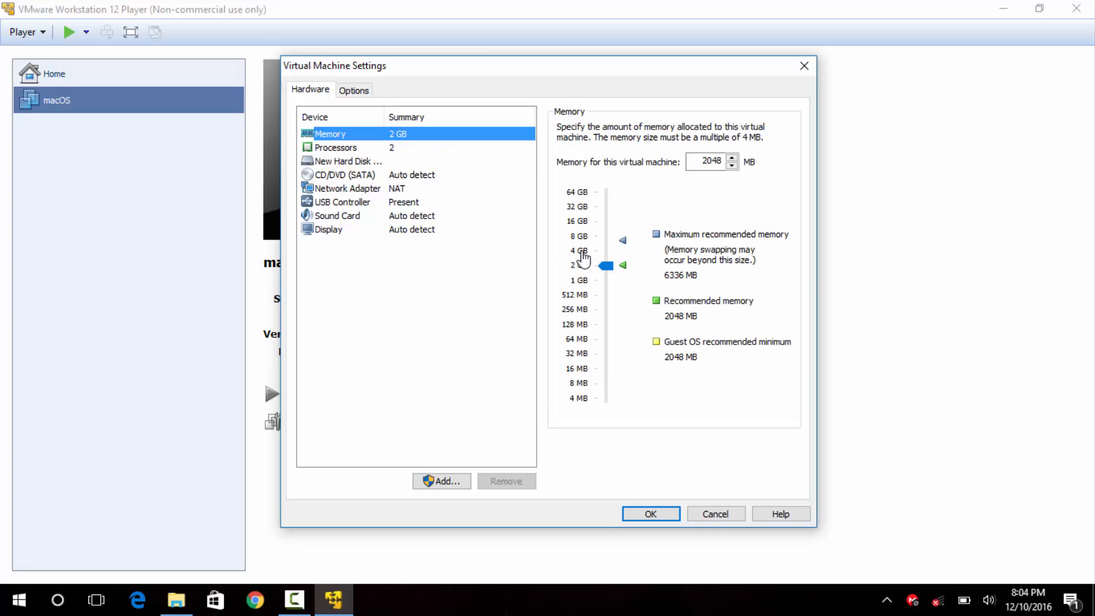
{"action": "left_click_drag", "start_coordinate": [607, 266], "coordinate": [609, 247]}
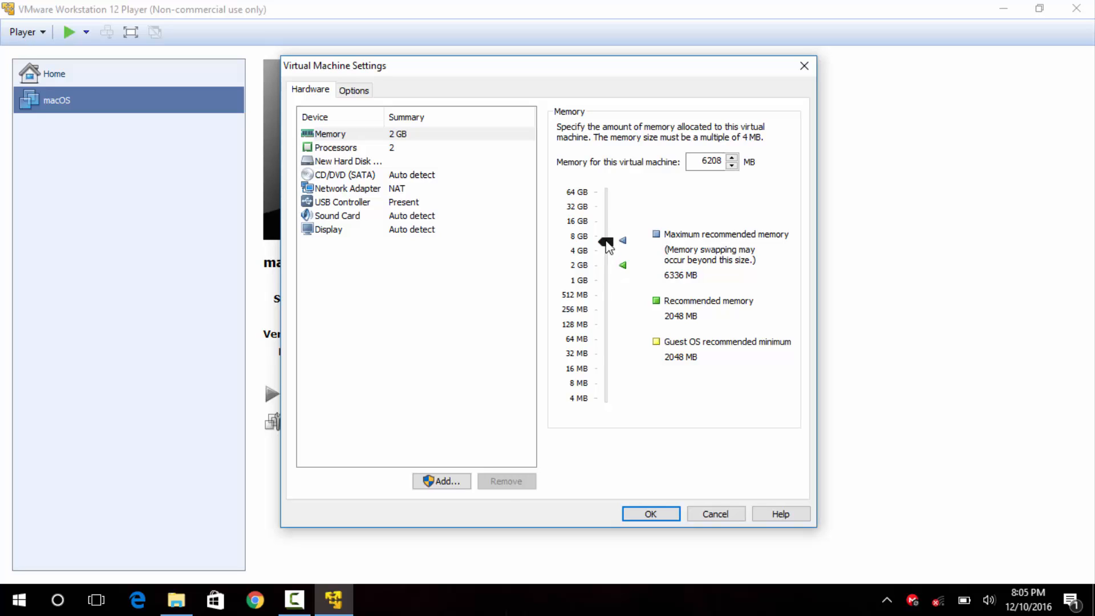
{"action": "left_click", "coordinate": [381, 147]}
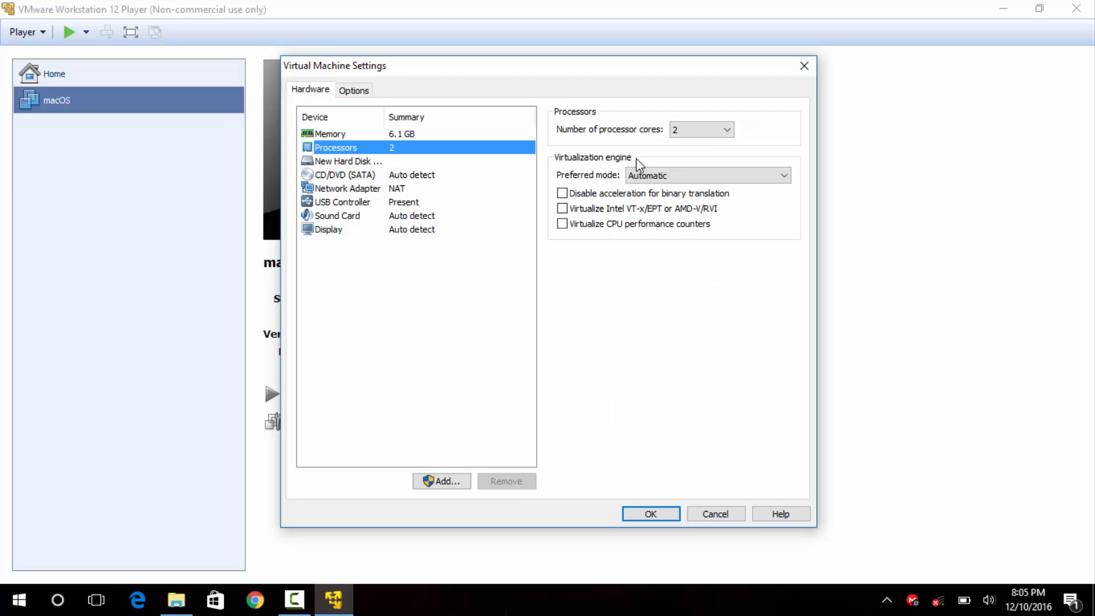
{"action": "left_click", "coordinate": [695, 132]}
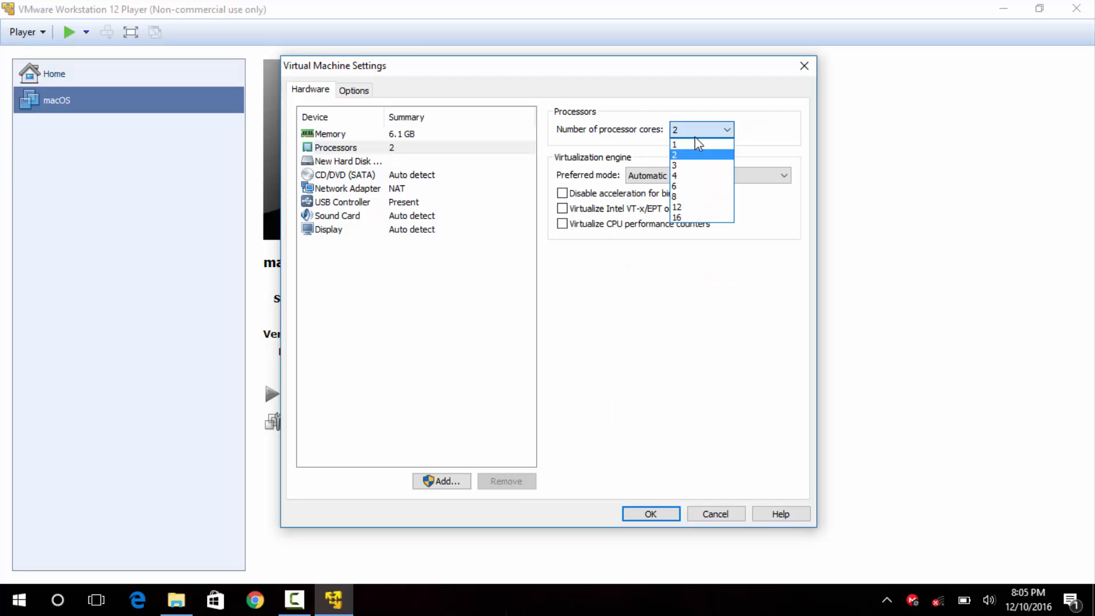
{"action": "left_click", "coordinate": [689, 176]}
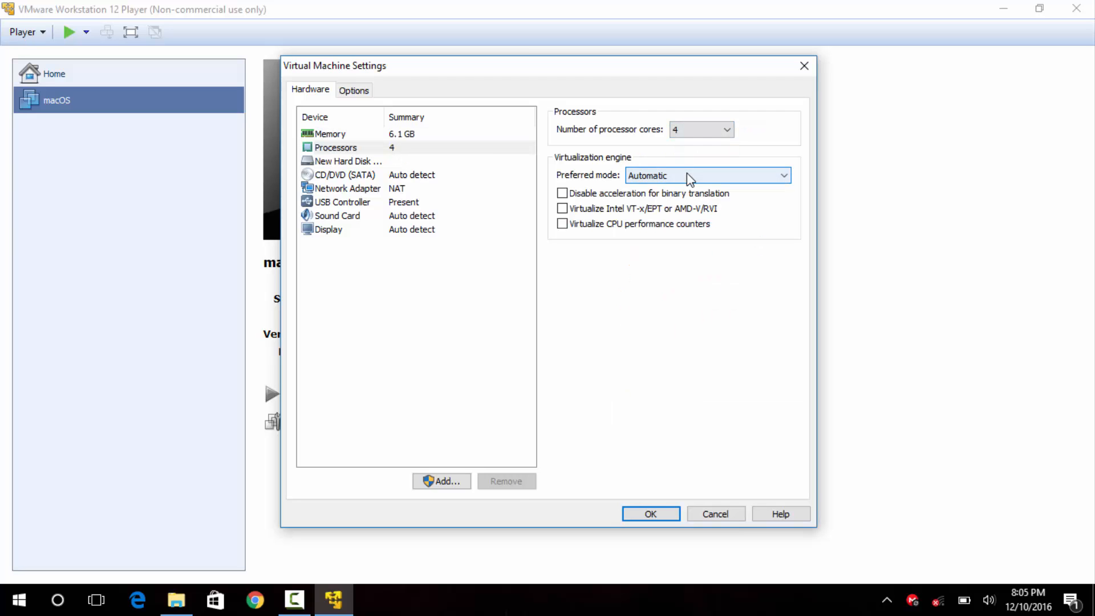
{"action": "left_click", "coordinate": [646, 507]}
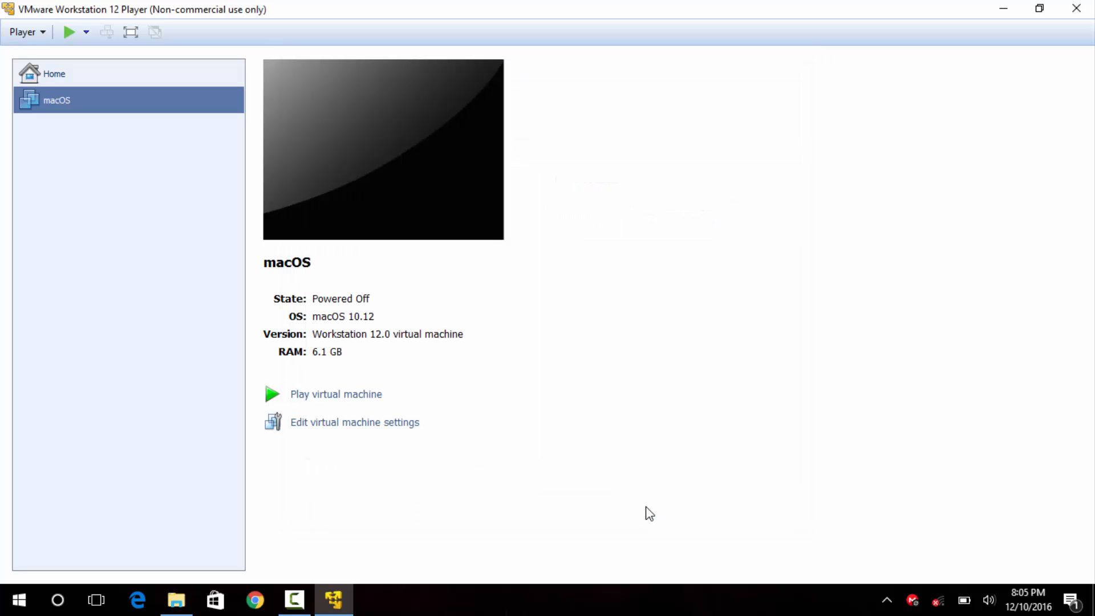
- Try to start the macOS virtual machine, dismiss the messages, and close the player
{"action": "double_click", "coordinate": [876, 12]}
{"action": "left_click", "coordinate": [342, 395]}
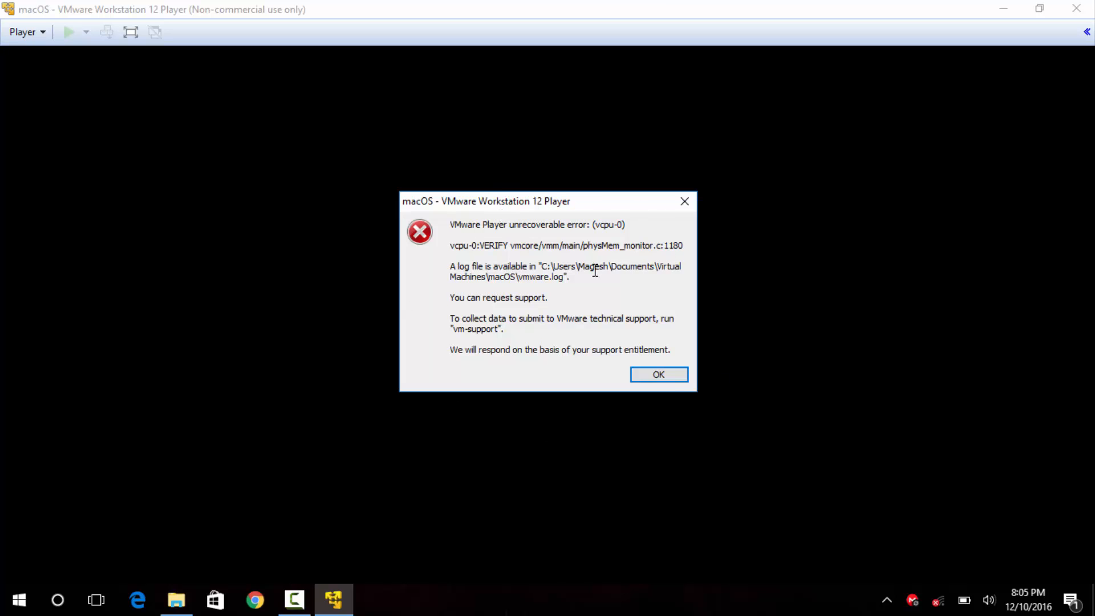
{"action": "left_click", "coordinate": [670, 374]}
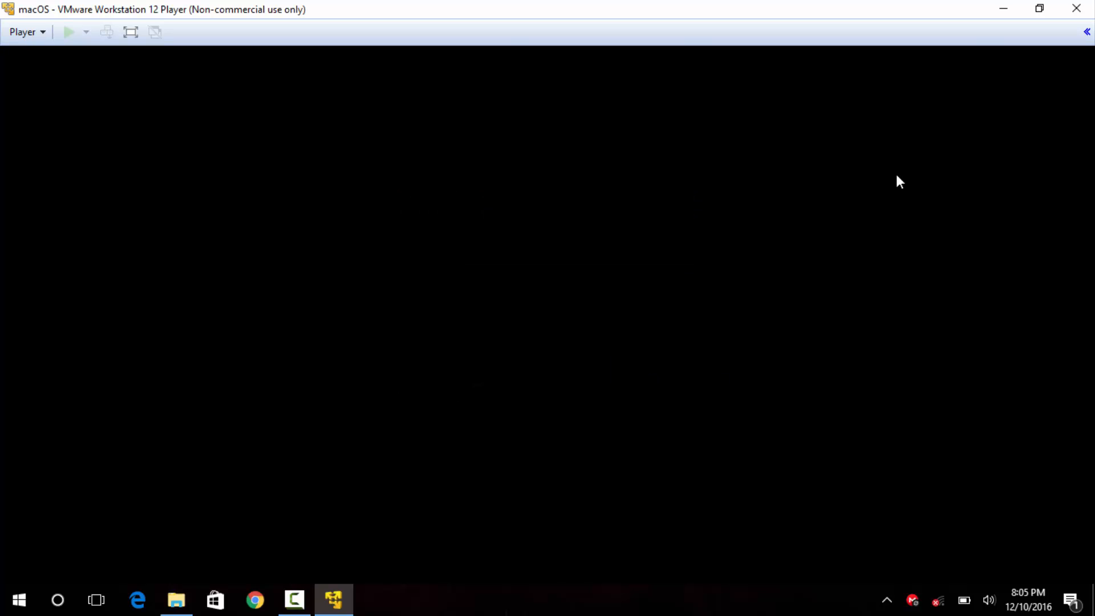
{"action": "left_click", "coordinate": [1076, 8]}
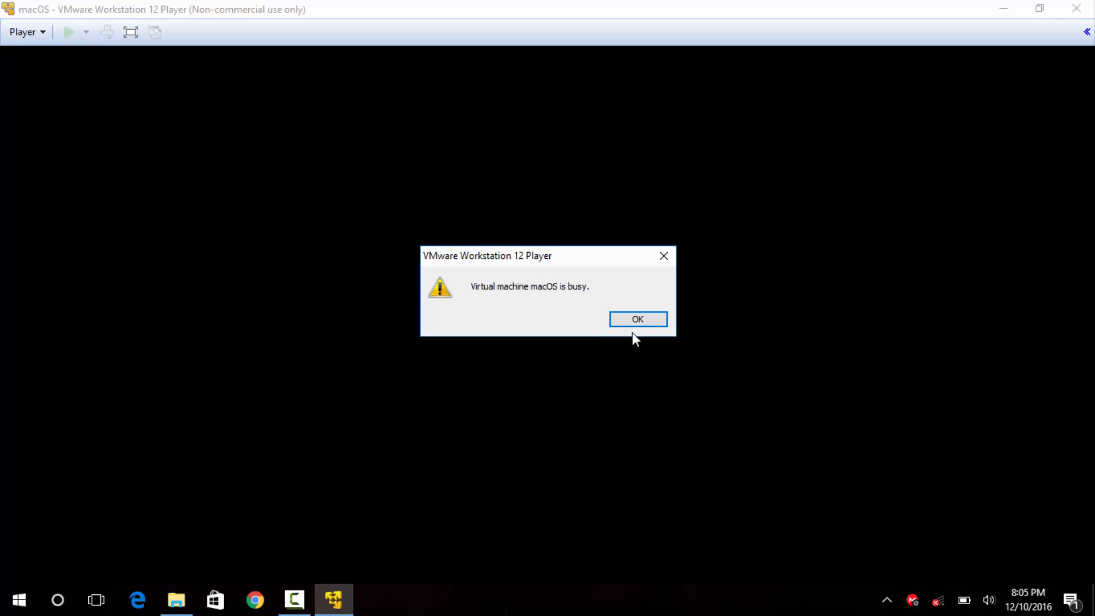
{"action": "left_click", "coordinate": [639, 320]}
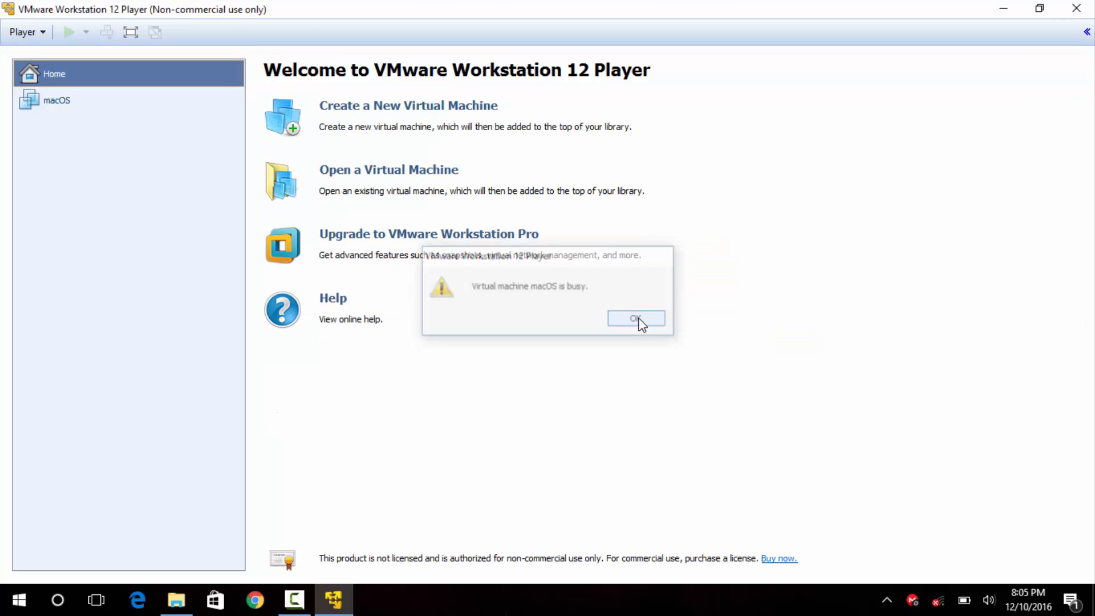
{"action": "left_click", "coordinate": [1076, 8]}
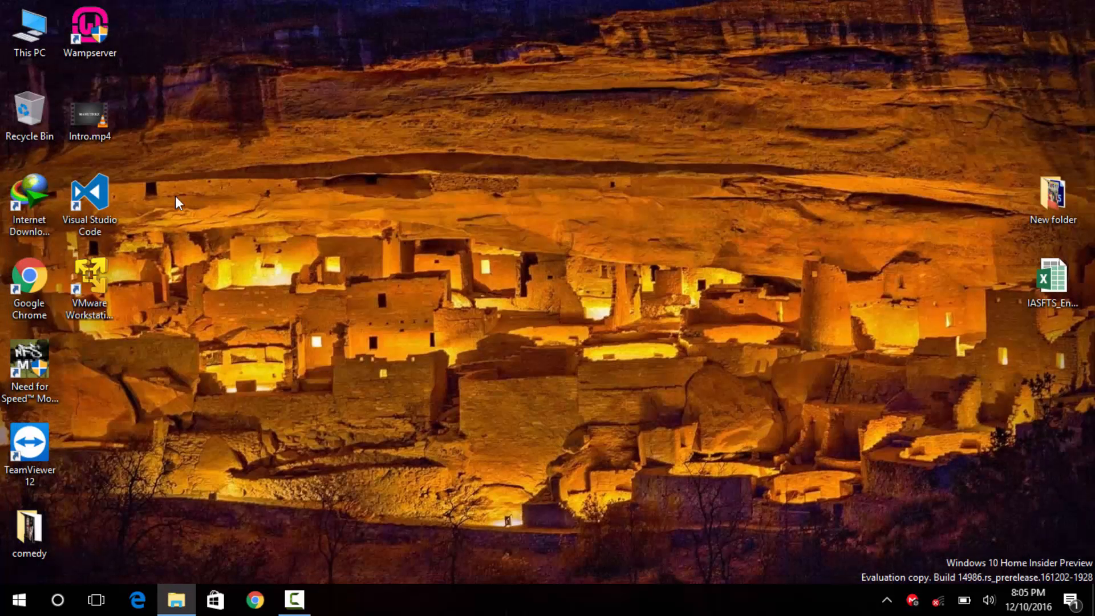
- Open macOS.vmx from the Virtual Machines\macOS folder in Documents with Notepad++
{"action": "double_click", "coordinate": [19, 44]}
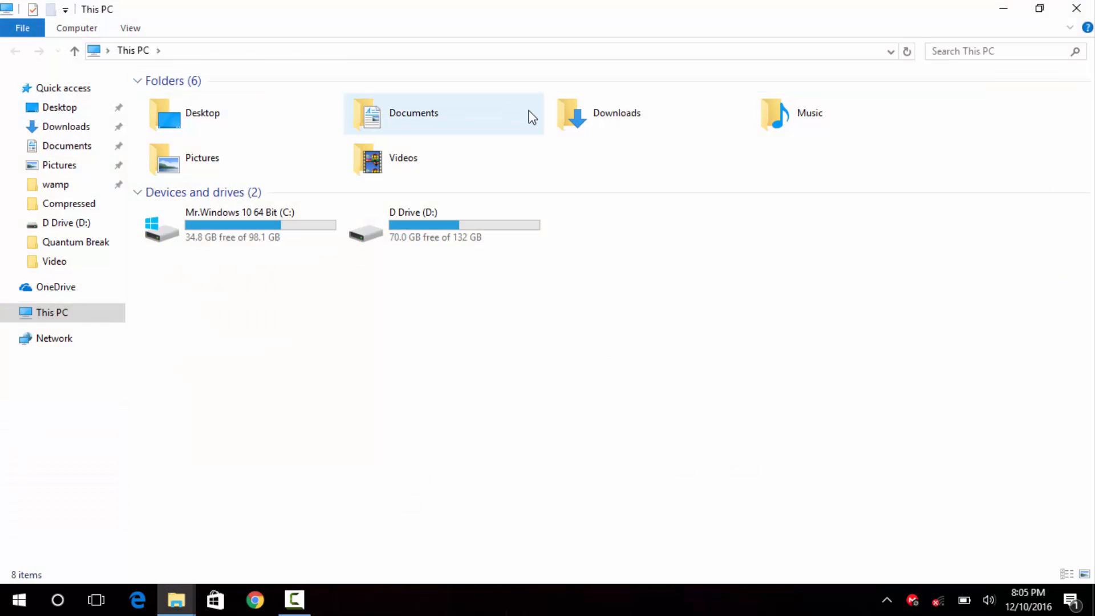
{"action": "double_click", "coordinate": [407, 115]}
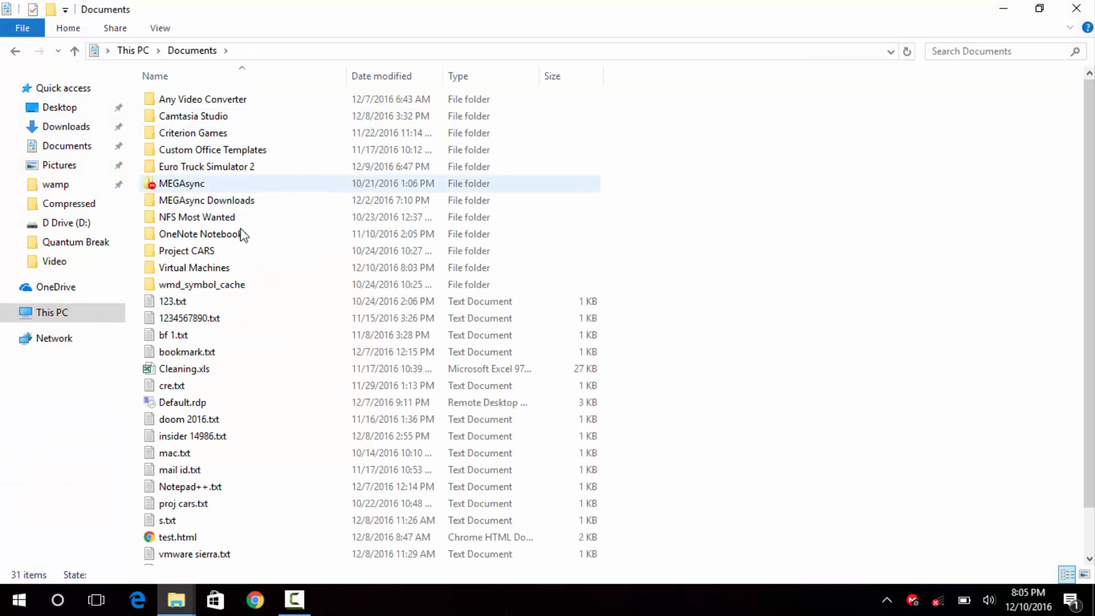
{"action": "double_click", "coordinate": [217, 268]}
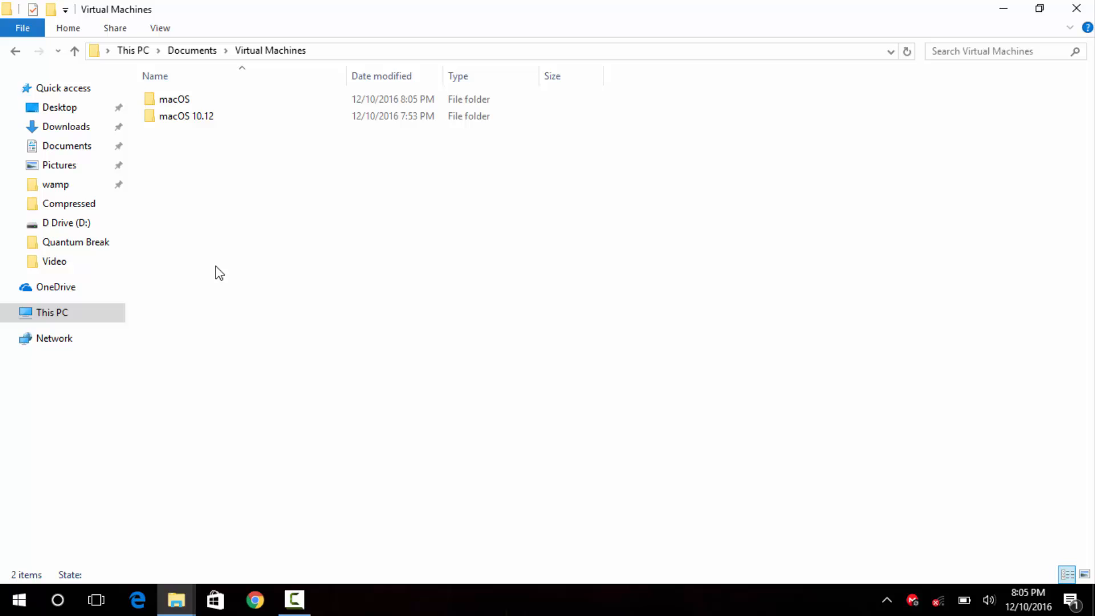
{"action": "left_click", "coordinate": [186, 101]}
{"action": "double_click", "coordinate": [186, 102]}
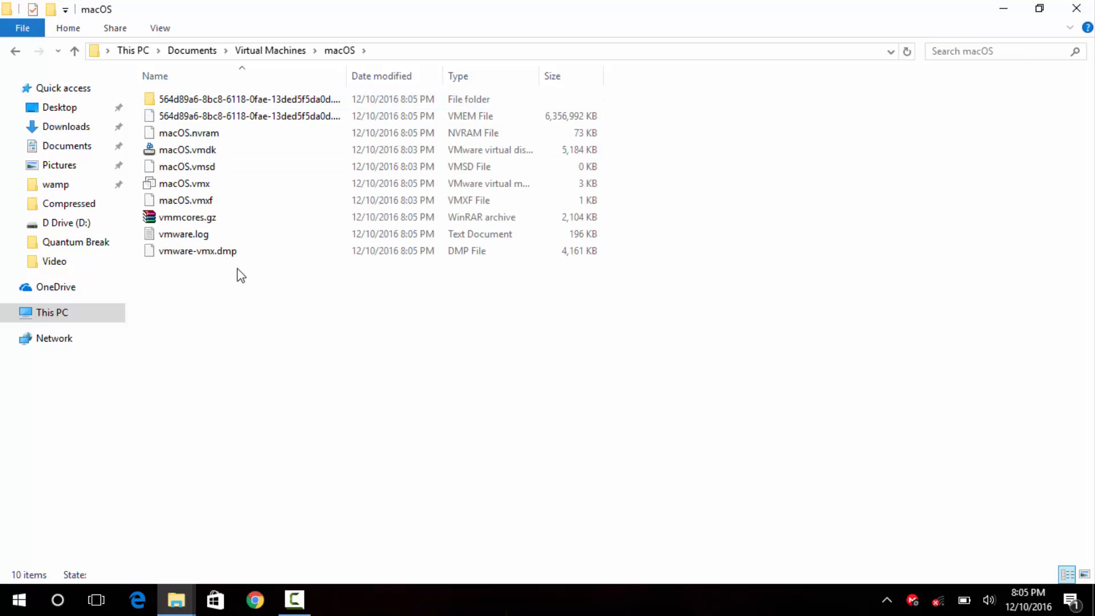
{"action": "right_click", "coordinate": [195, 184]}
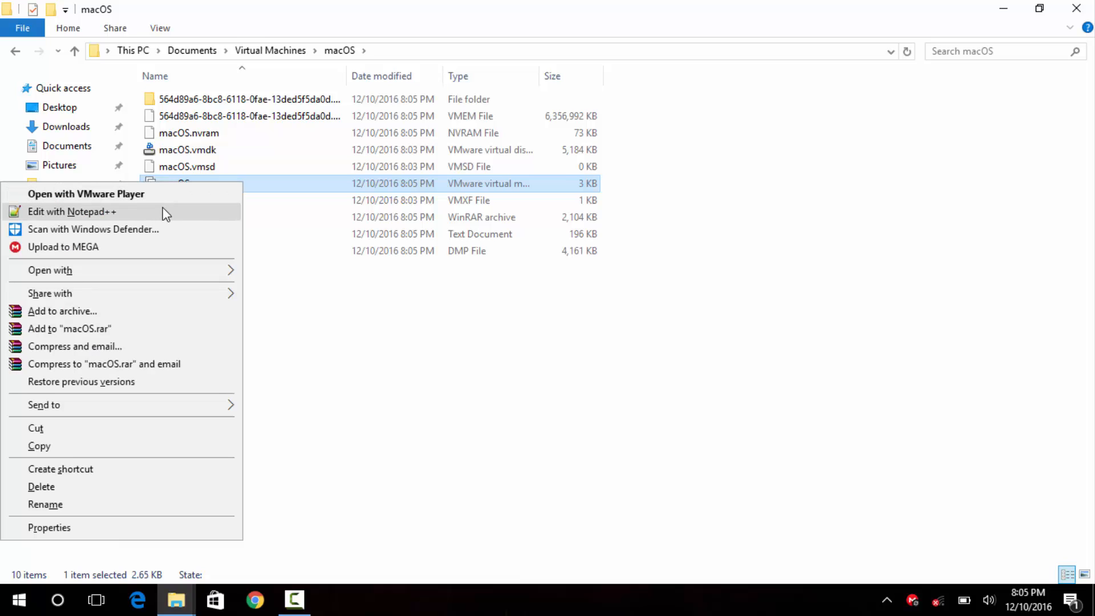
{"action": "left_click", "coordinate": [147, 217]}
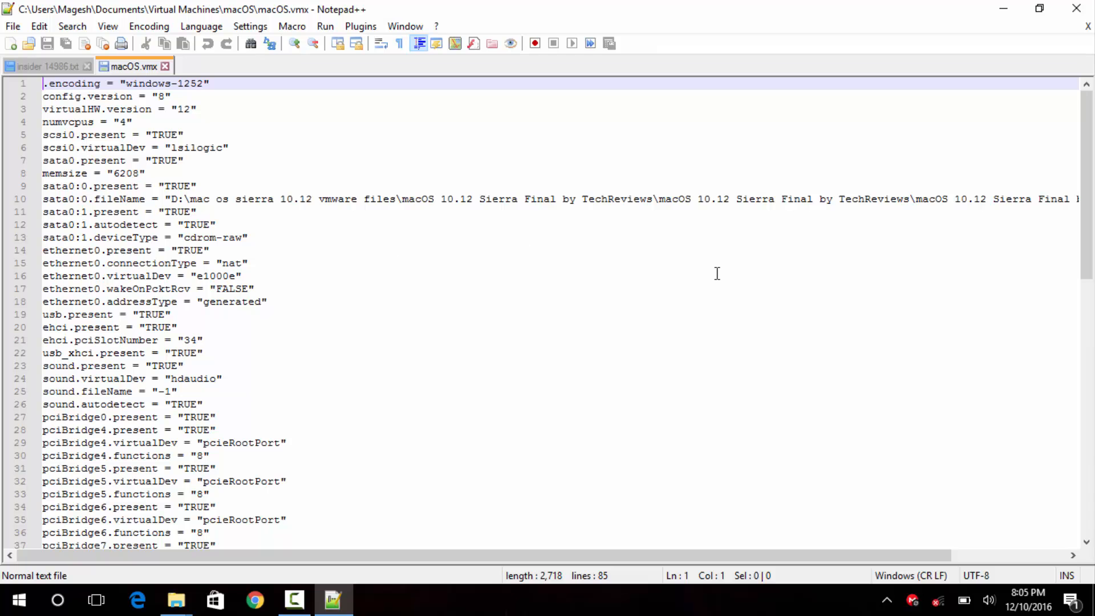
- Append the line smc.version = "0" at the end of macOS.vmx, save it, and close the editor and file window
{"action": "left_click_drag", "start_coordinate": [1087, 171], "coordinate": [1092, 445]}
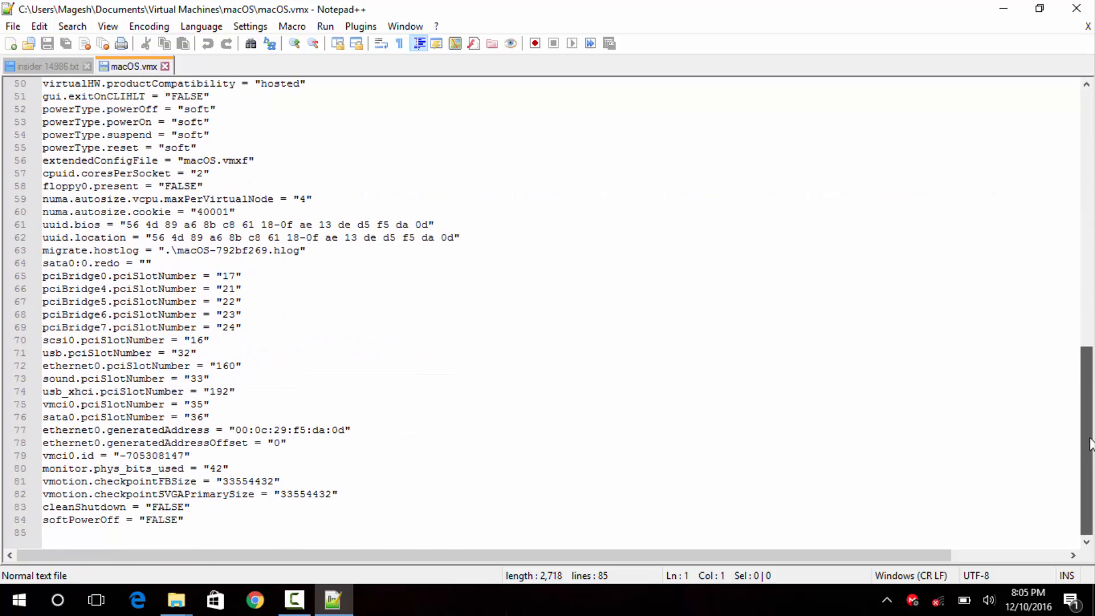
{"action": "left_click", "coordinate": [63, 540]}
{"action": "type", "text": "sm"}
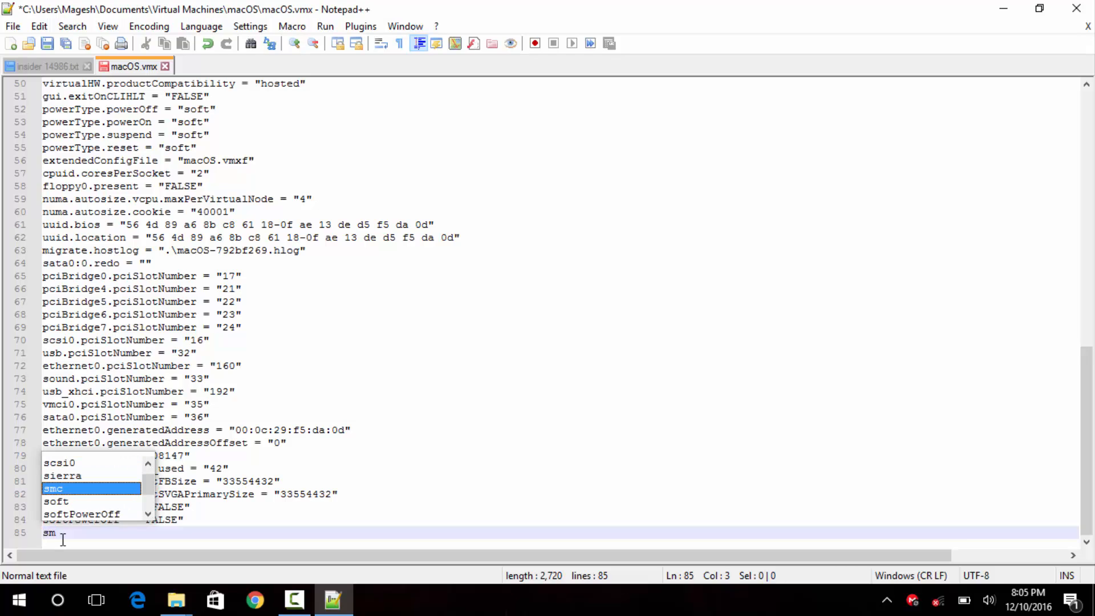
{"action": "type", "text": "c.v"}
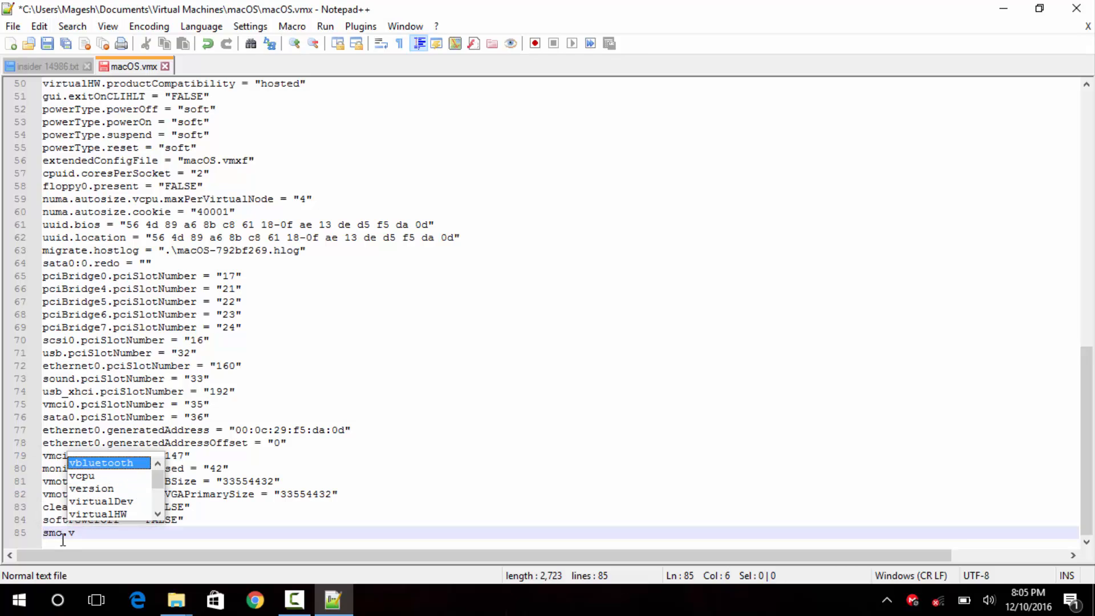
{"action": "type", "text": "ersion = \"0"}
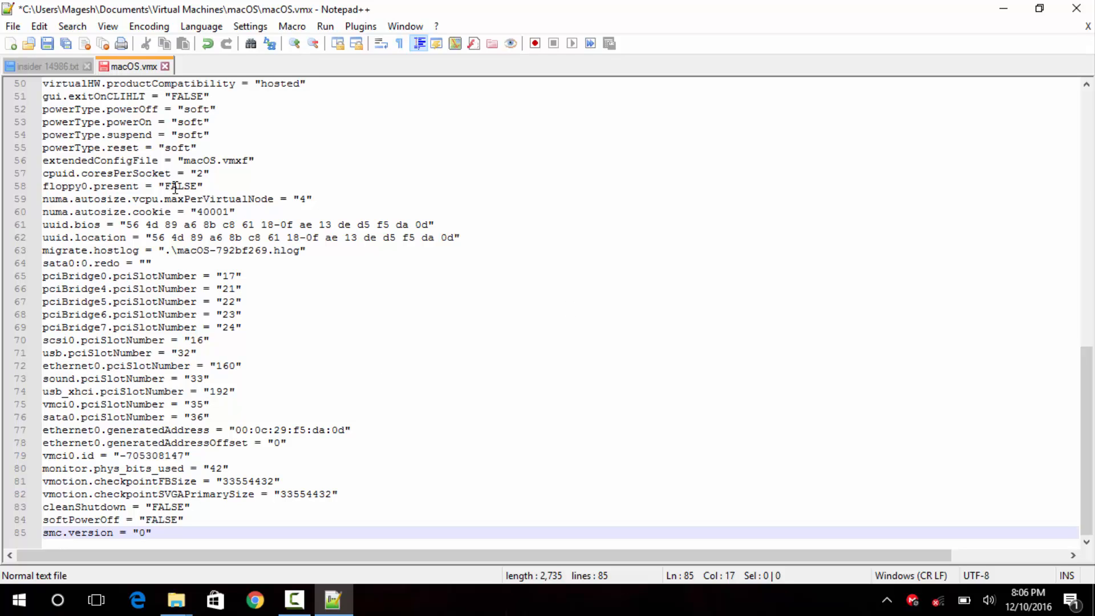
{"action": "left_click", "coordinate": [47, 43]}
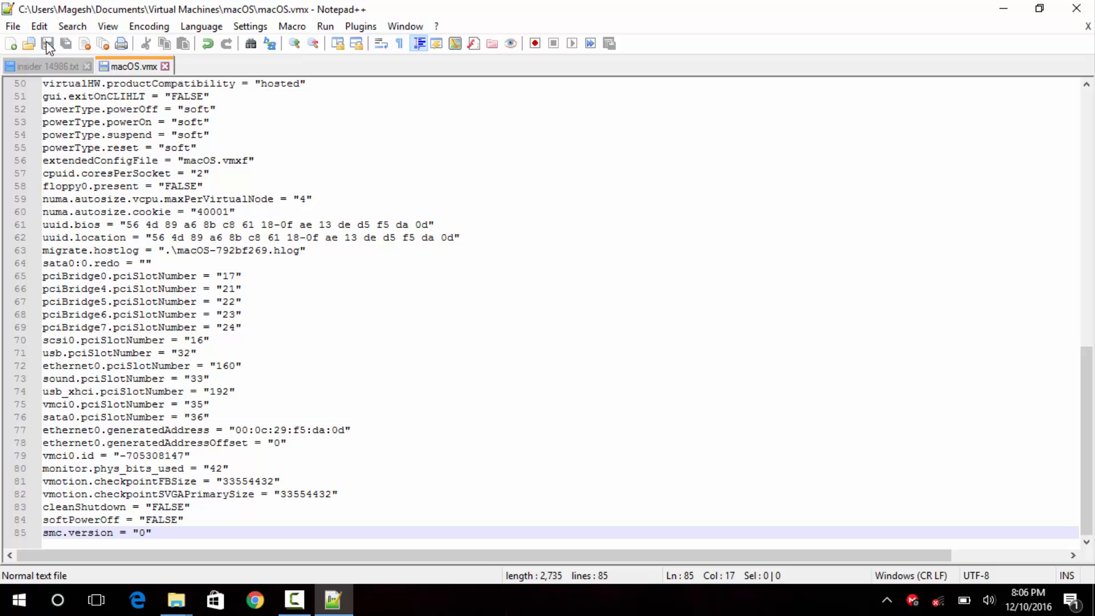
{"action": "left_click", "coordinate": [1076, 8]}
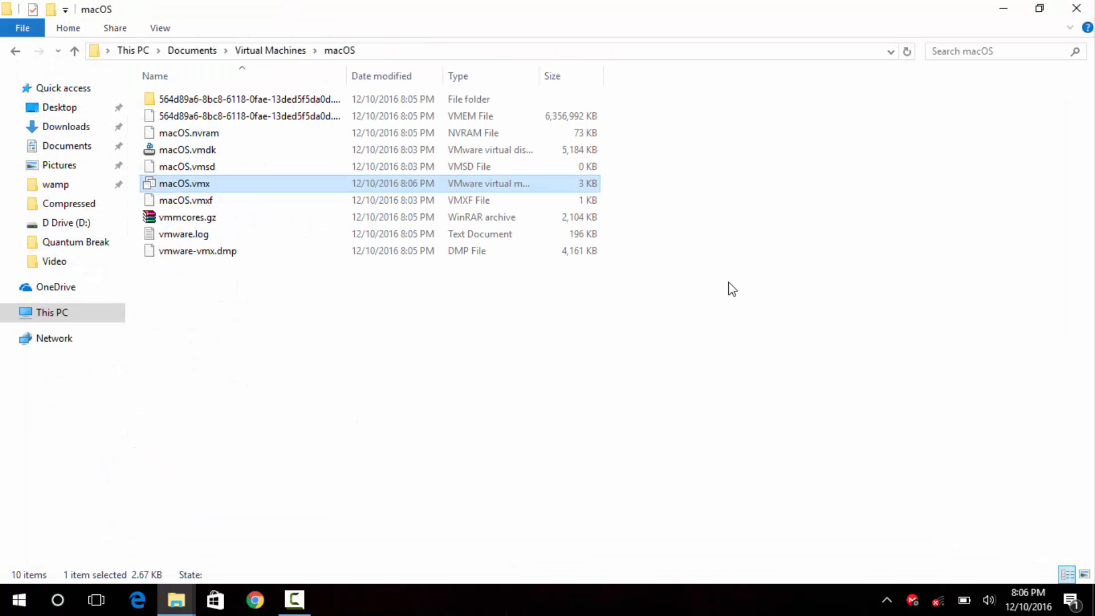
{"action": "left_click", "coordinate": [729, 286]}
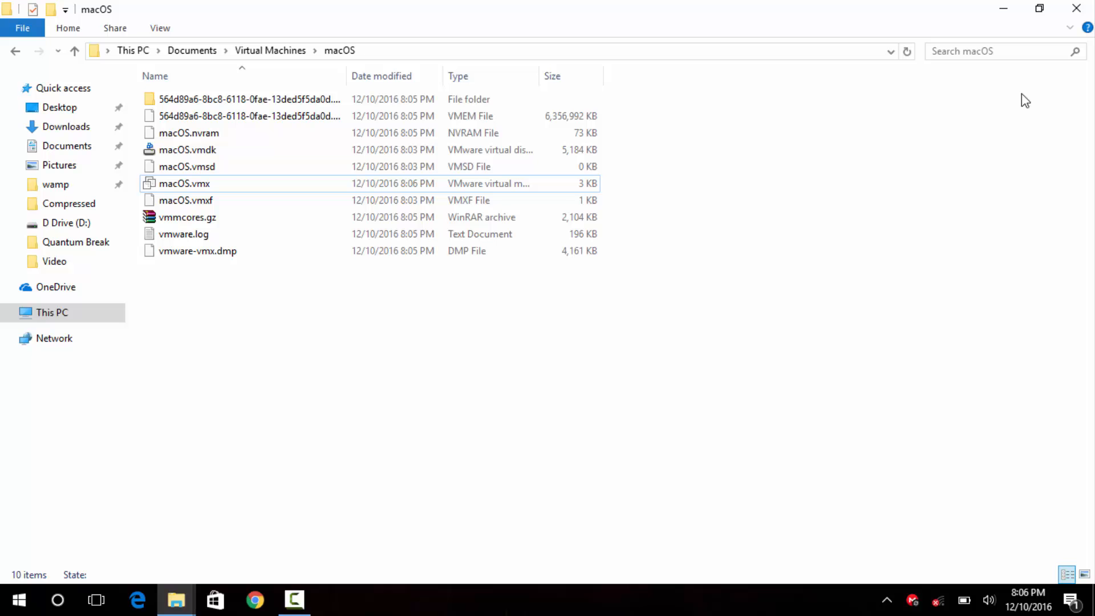
{"action": "left_click", "coordinate": [1085, 9]}
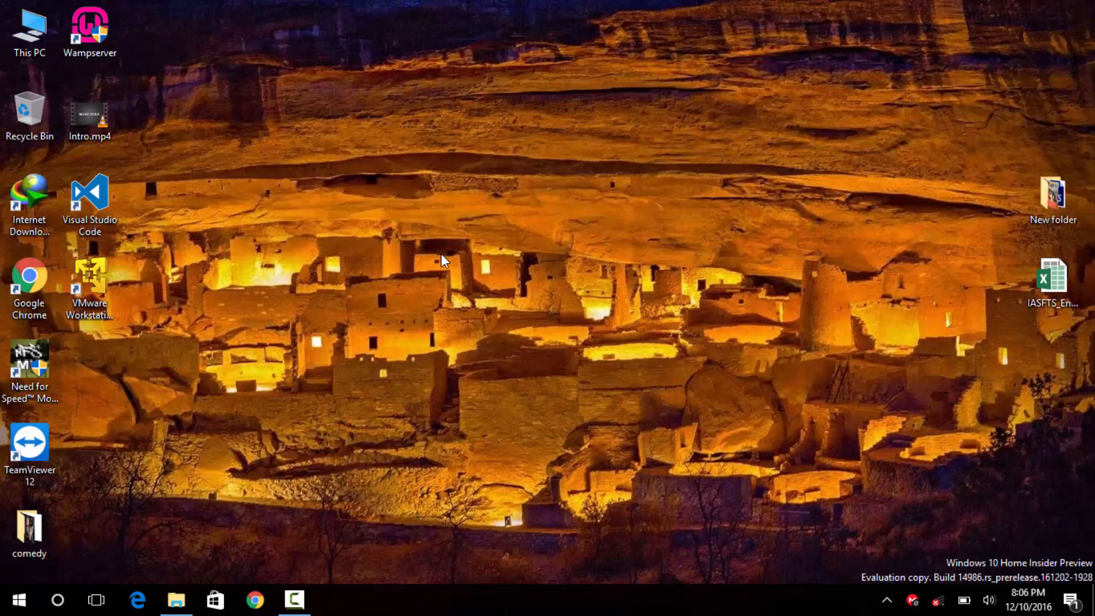
- Launch VMware Workstation 12 Player, start the macOS virtual machine, declining to reconnect device sata0:1 at every power-on, and show it full screen
{"action": "left_click", "coordinate": [97, 260]}
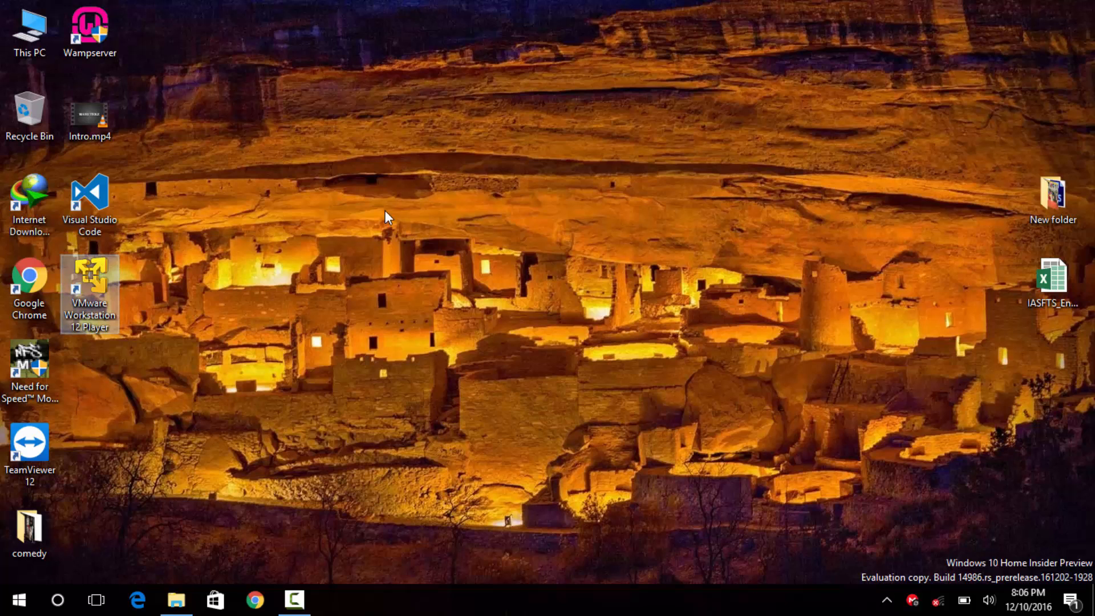
{"action": "key", "text": "Return"}
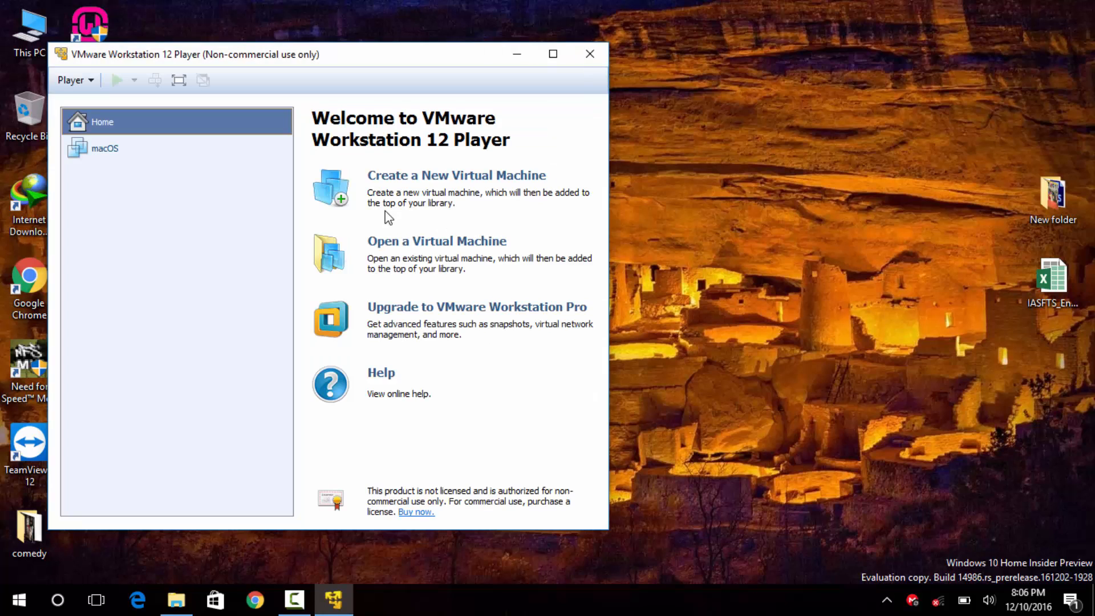
{"action": "left_click", "coordinate": [89, 153]}
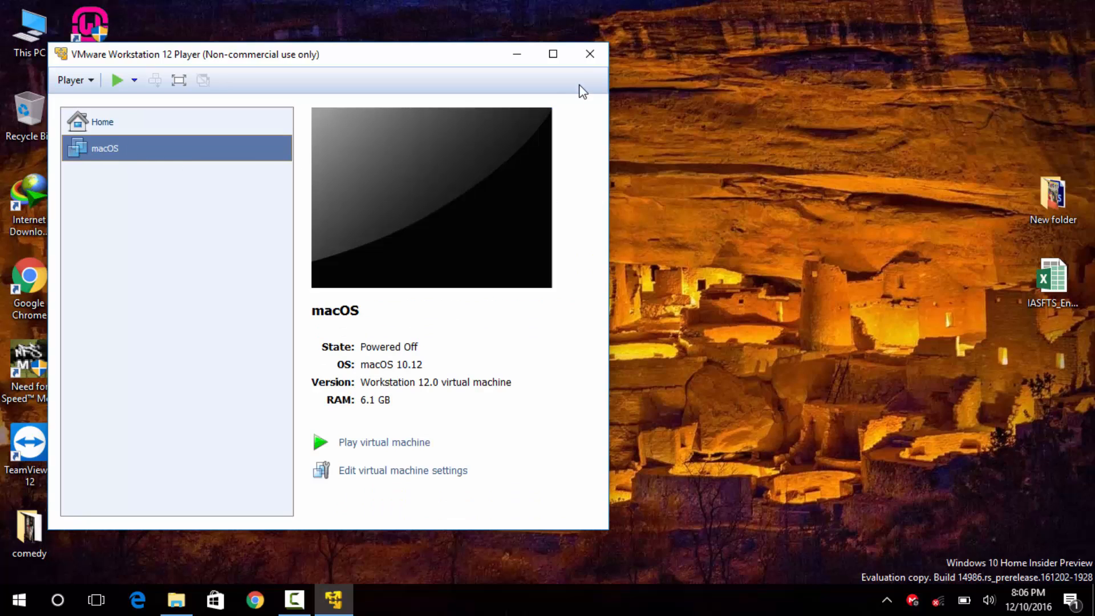
{"action": "left_click", "coordinate": [553, 54]}
{"action": "left_click", "coordinate": [343, 395]}
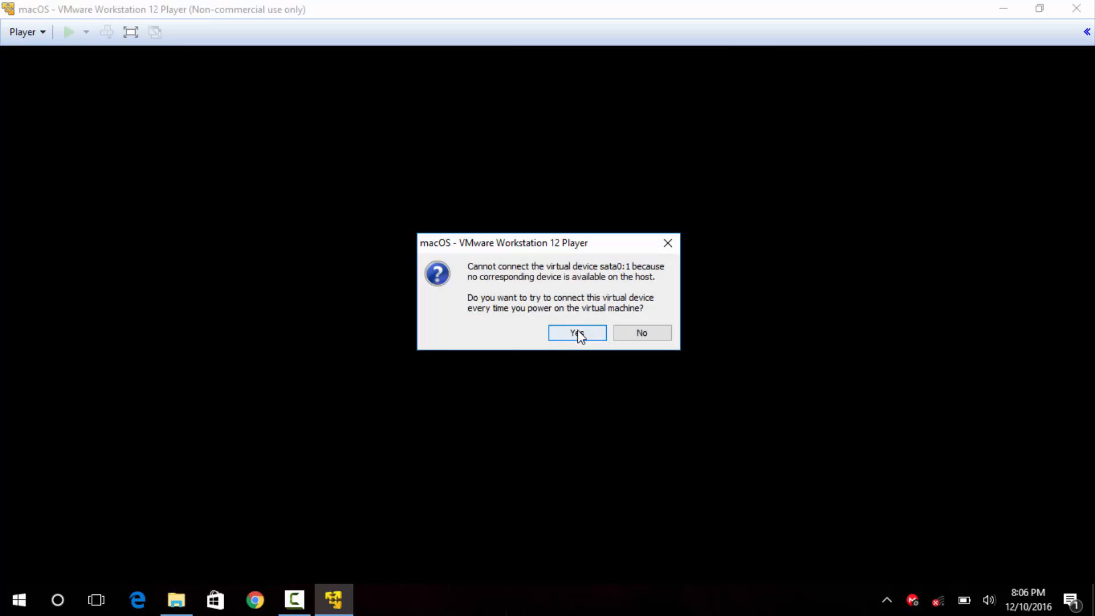
{"action": "left_click", "coordinate": [628, 335]}
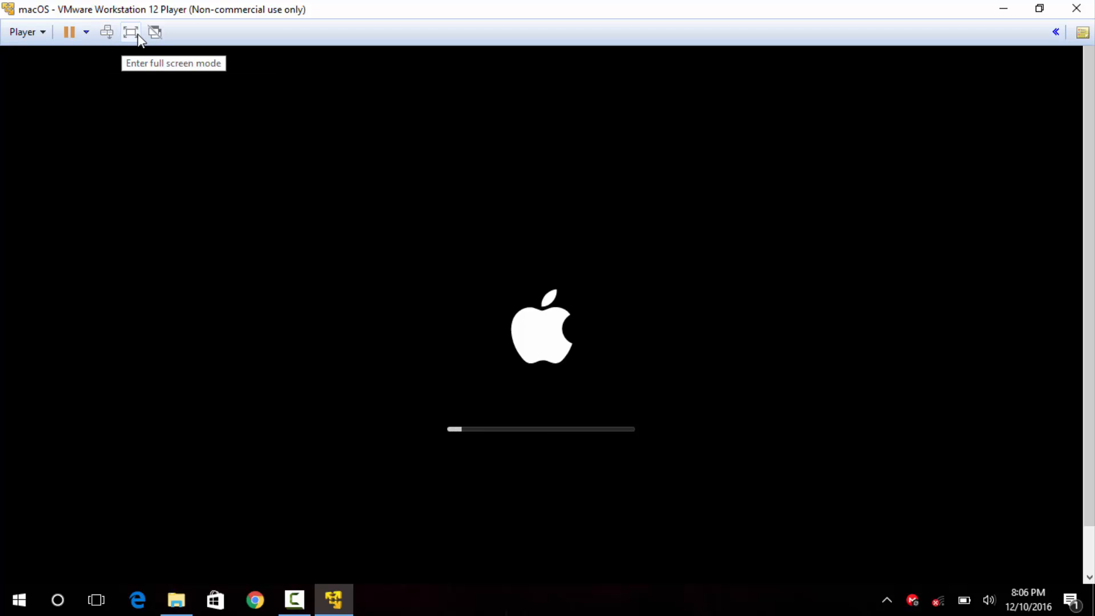
{"action": "left_click", "coordinate": [138, 33]}
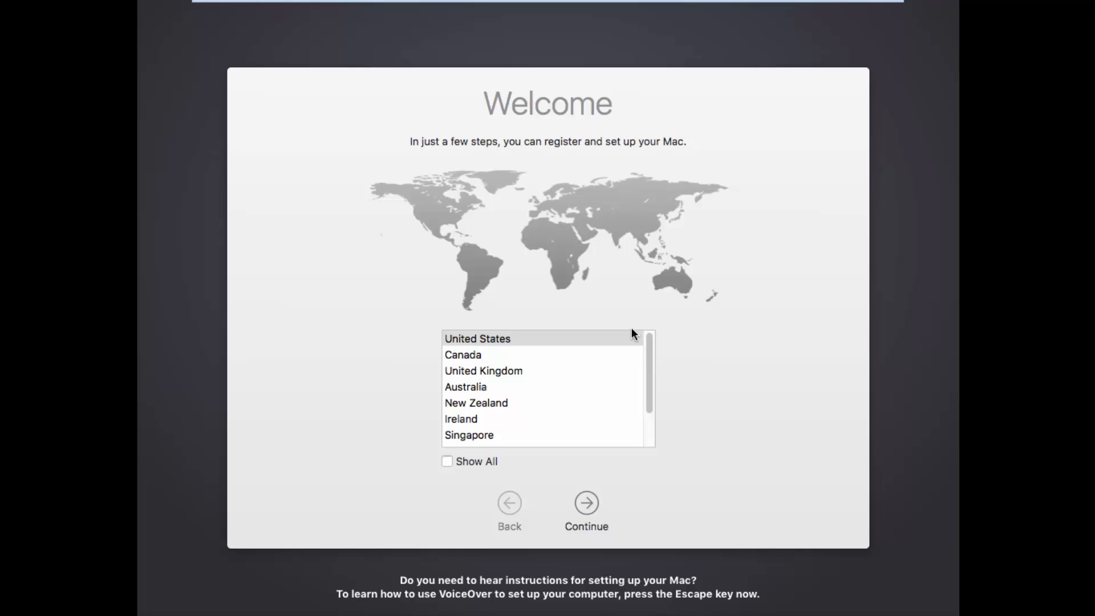
- Choose United States and the U.S. keyboard in the macOS setup, transfer no information, and leave Location Services disabled
{"action": "left_click", "coordinate": [494, 340]}
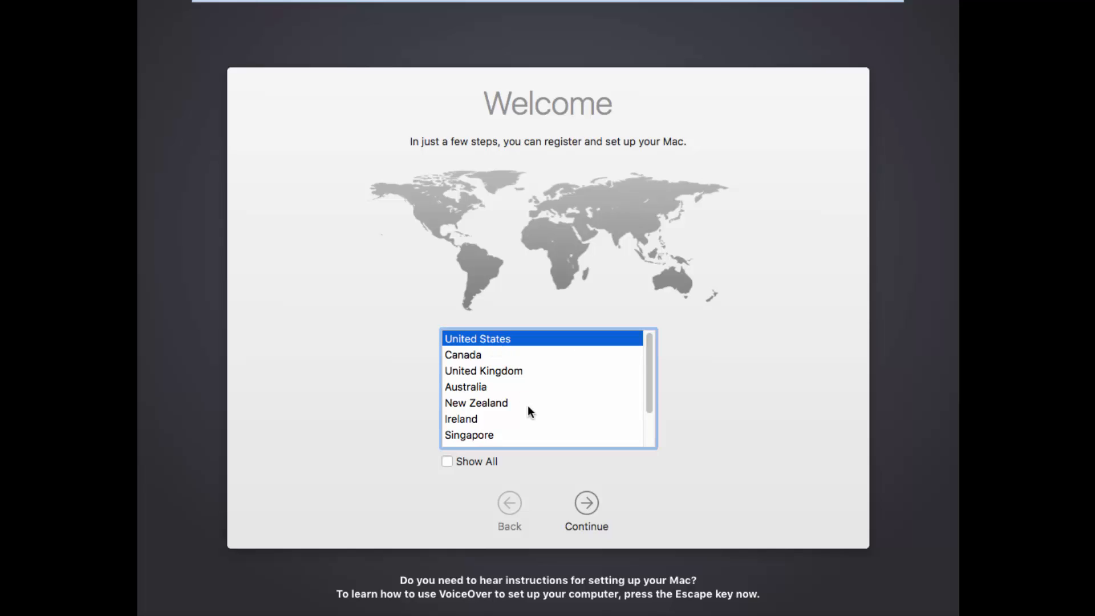
{"action": "left_click", "coordinate": [592, 513]}
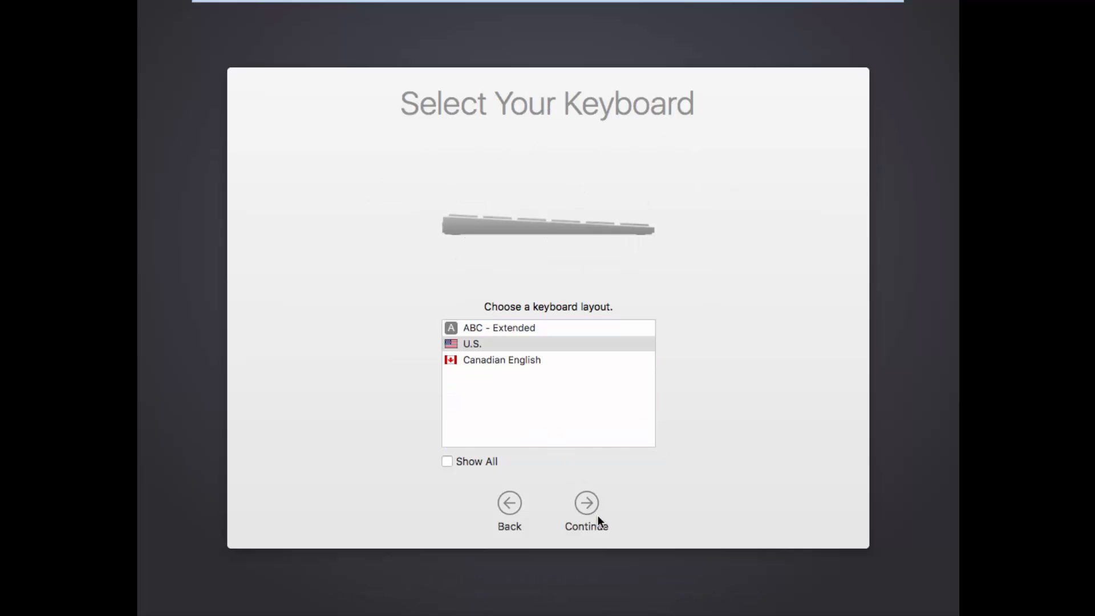
{"action": "left_click", "coordinate": [589, 504]}
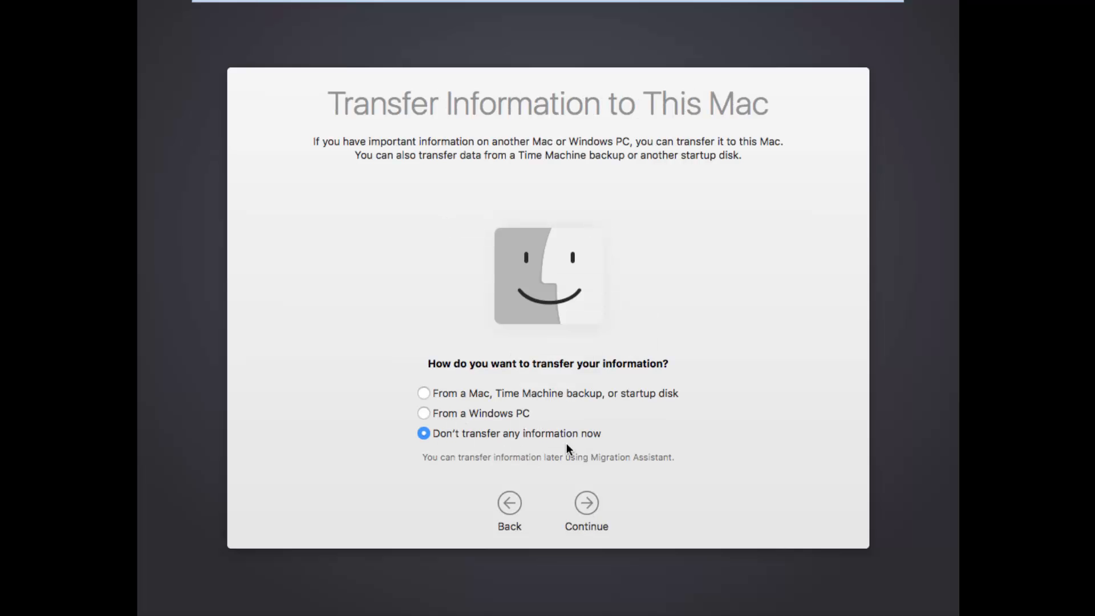
{"action": "left_click", "coordinate": [585, 504]}
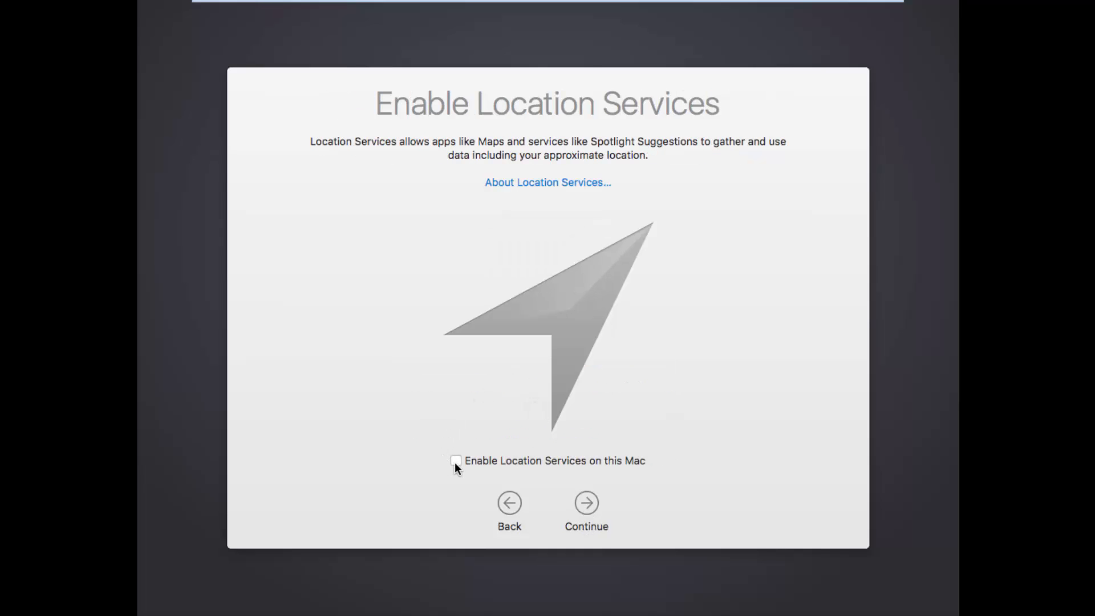
{"action": "left_click", "coordinate": [589, 502]}
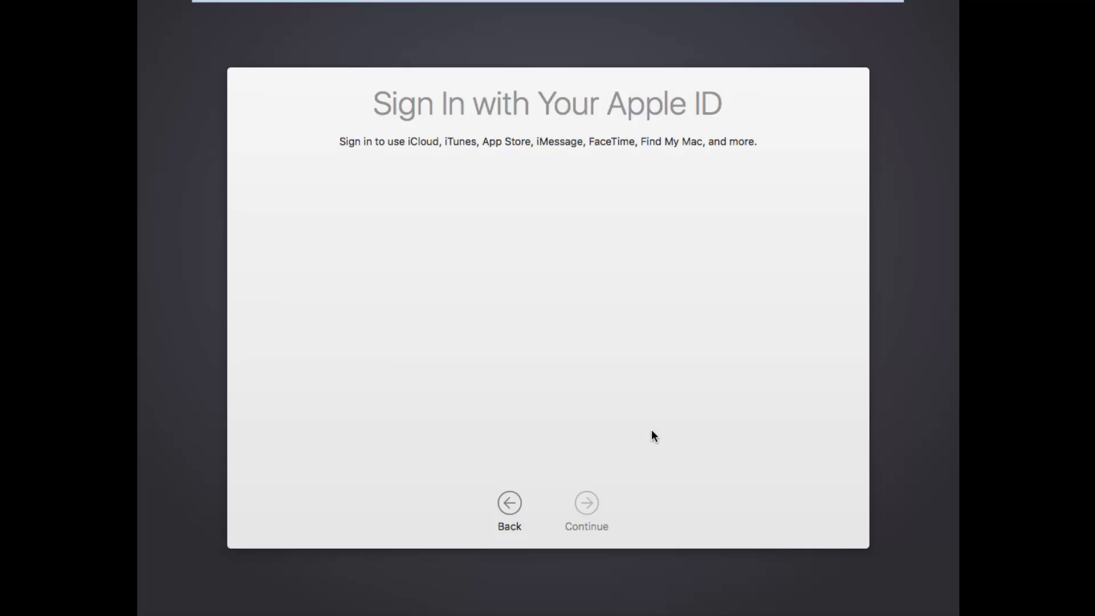
- Choose not to sign in with an Apple ID and agree to the macOS Software License Agreement
{"action": "left_click", "coordinate": [378, 399]}
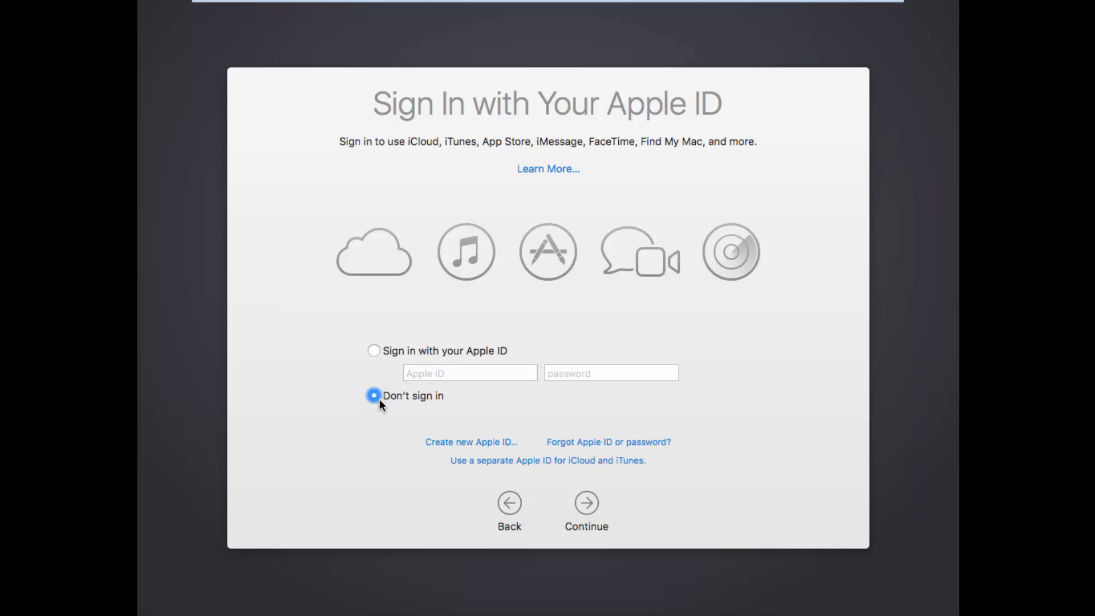
{"action": "left_click", "coordinate": [586, 504]}
{"action": "left_click", "coordinate": [670, 154]}
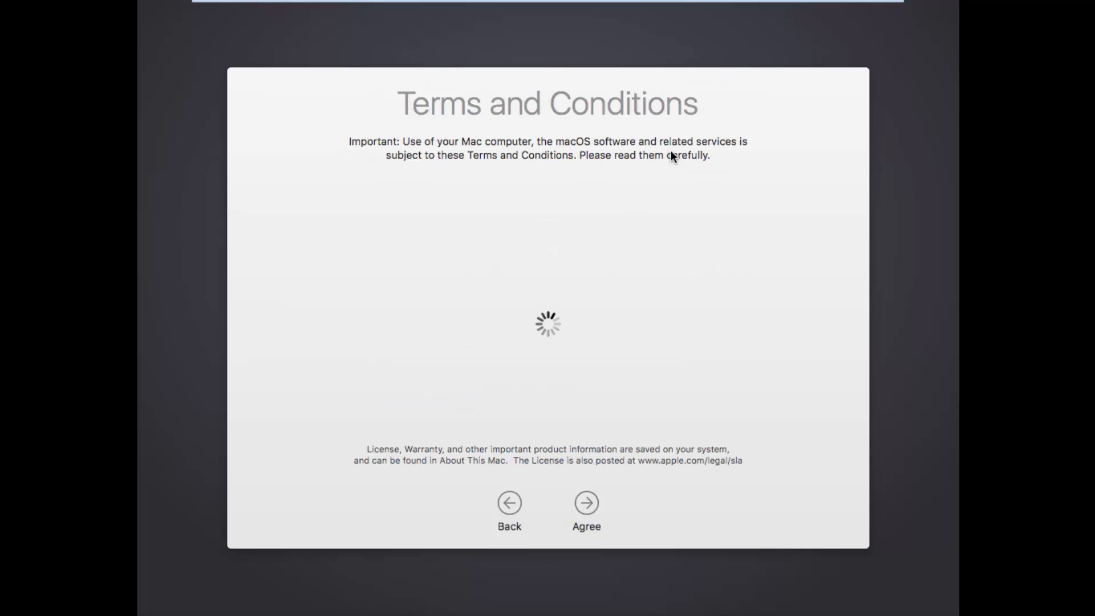
{"action": "left_click", "coordinate": [591, 505]}
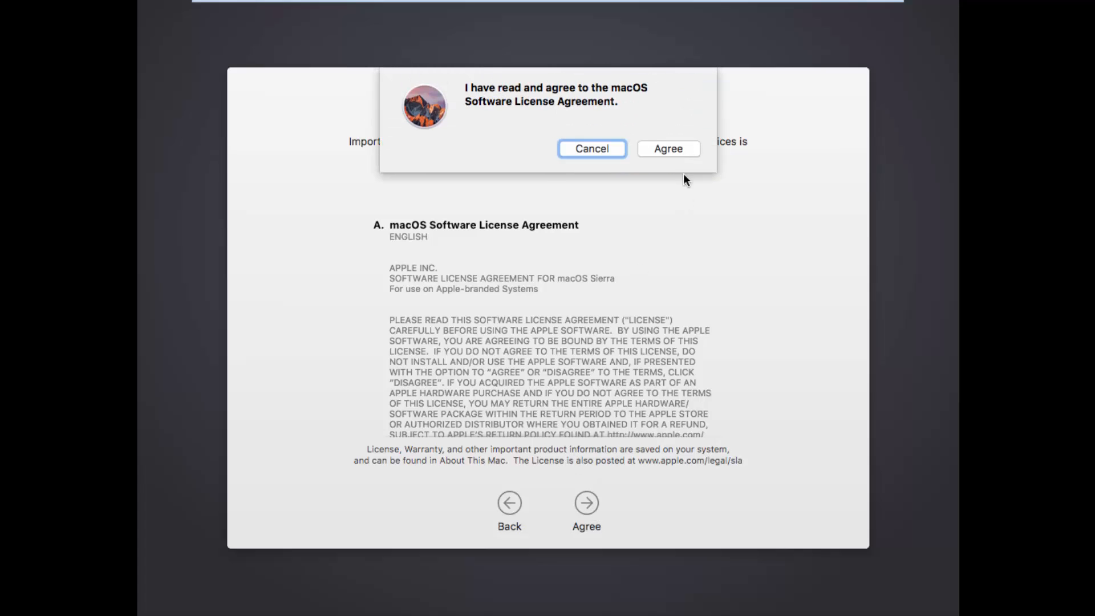
{"action": "left_click", "coordinate": [669, 149]}
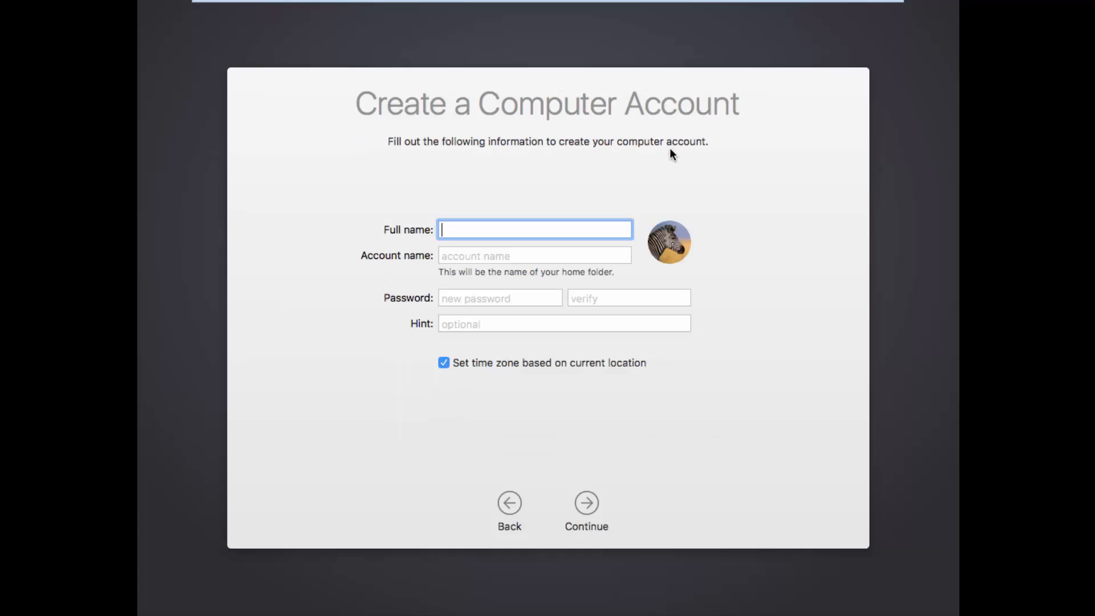
- Create the computer account by entering the user's full name and the account password with its verification, leaving the hint empty
{"action": "type", "text": "Mahi Tekz"}
{"action": "key", "text": "Tab"}
{"action": "key", "text": "Tab"}
{"action": "type", "text": "********"}
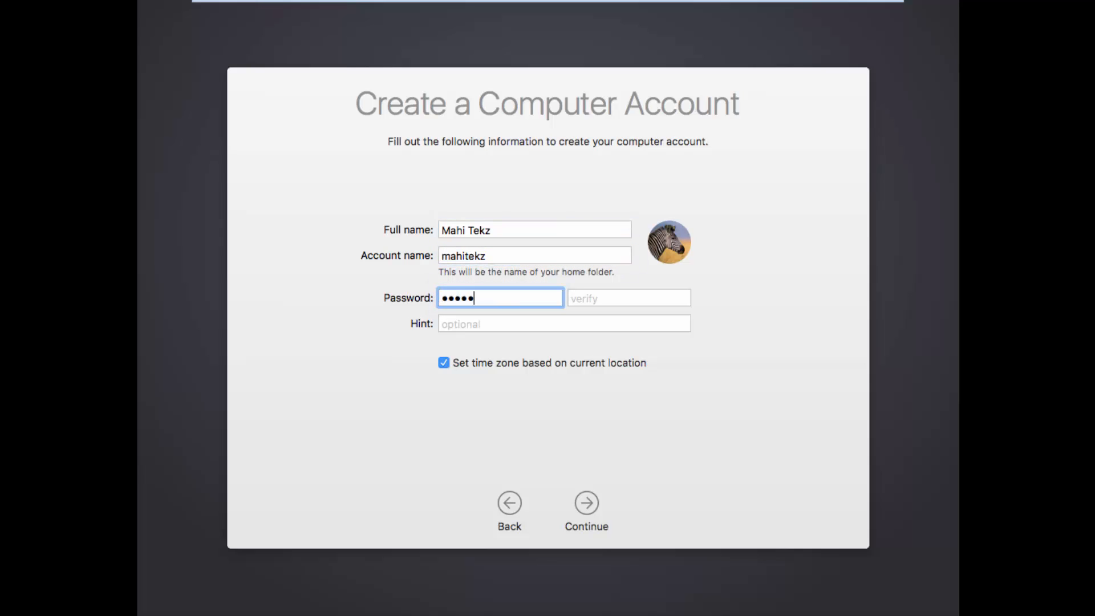
{"action": "type", "text": "****"}
{"action": "key", "text": "Tab"}
{"action": "type", "text": "******"}
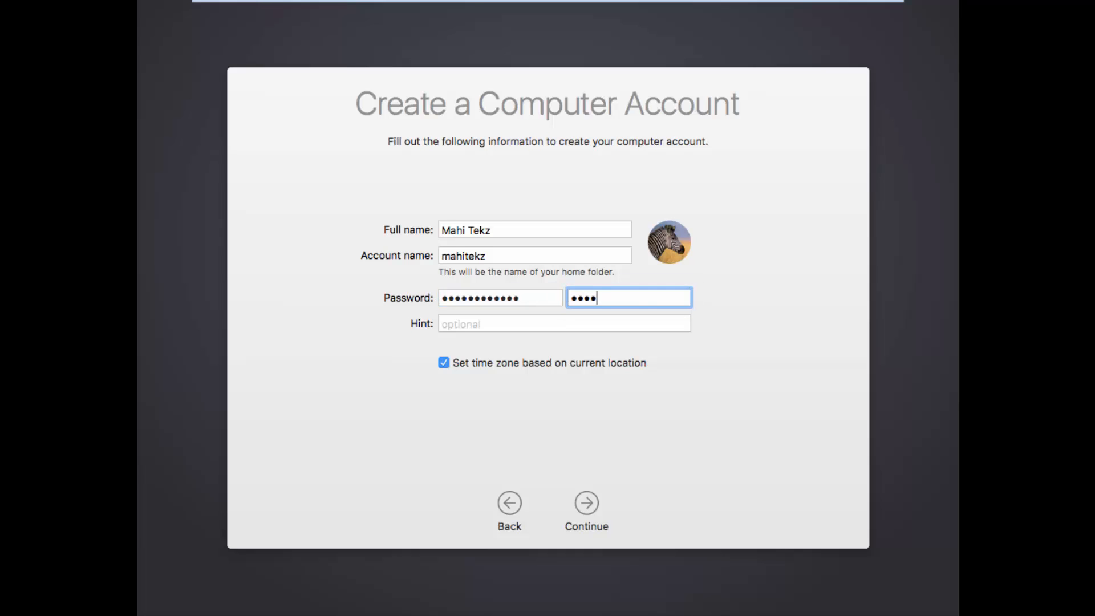
{"action": "type", "text": "******"}
{"action": "key", "text": "Tab"}
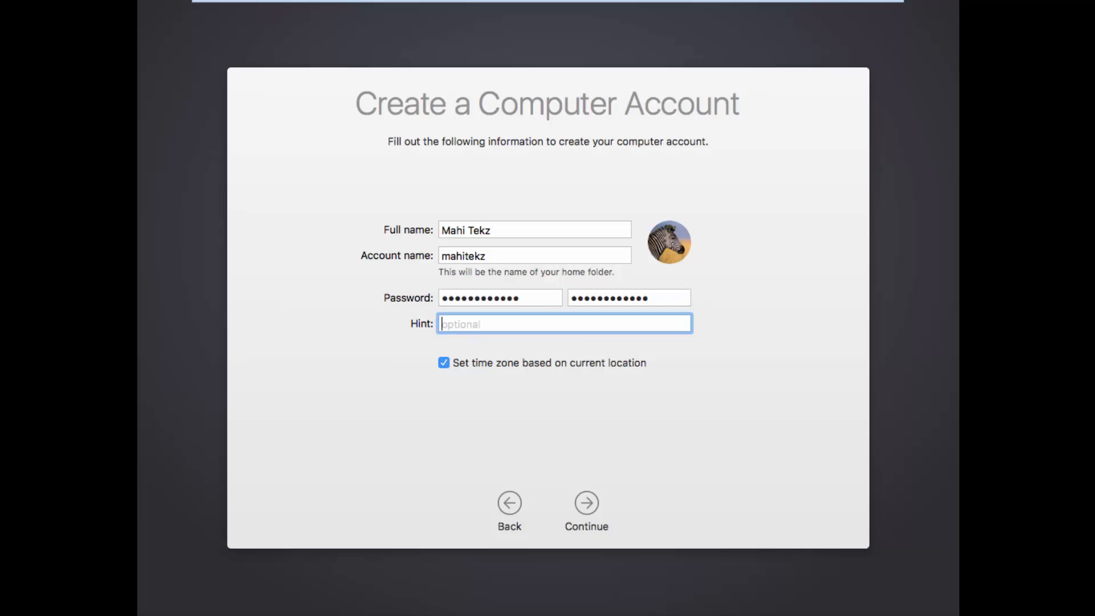
{"action": "left_click", "coordinate": [584, 504]}
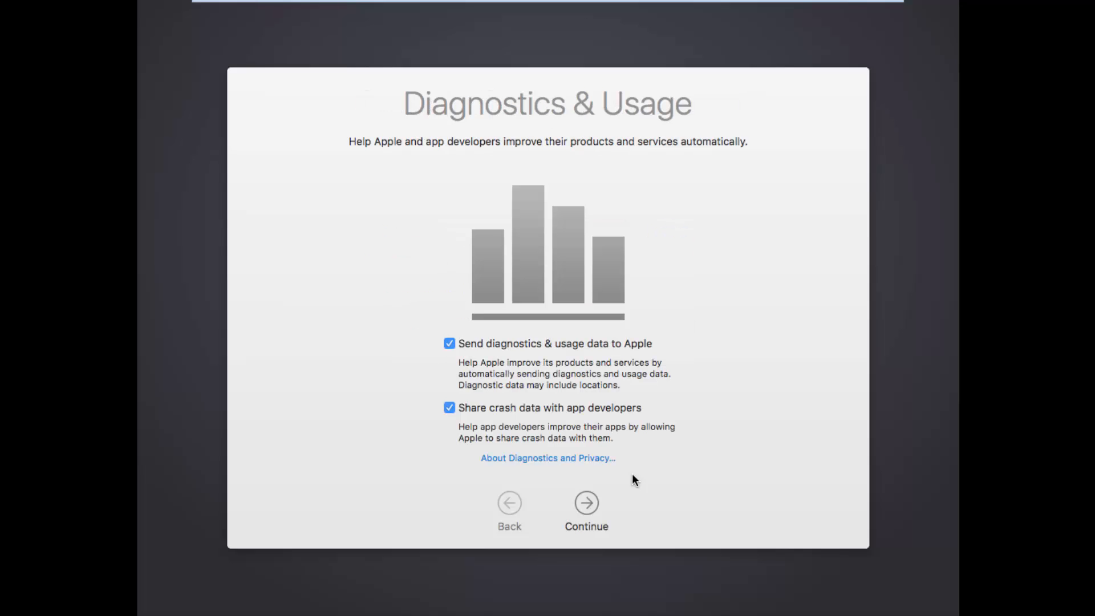
- Turn off sending diagnostics and usage data to Apple and continue the macOS setup
{"action": "left_click", "coordinate": [450, 344]}
{"action": "left_click", "coordinate": [590, 505]}
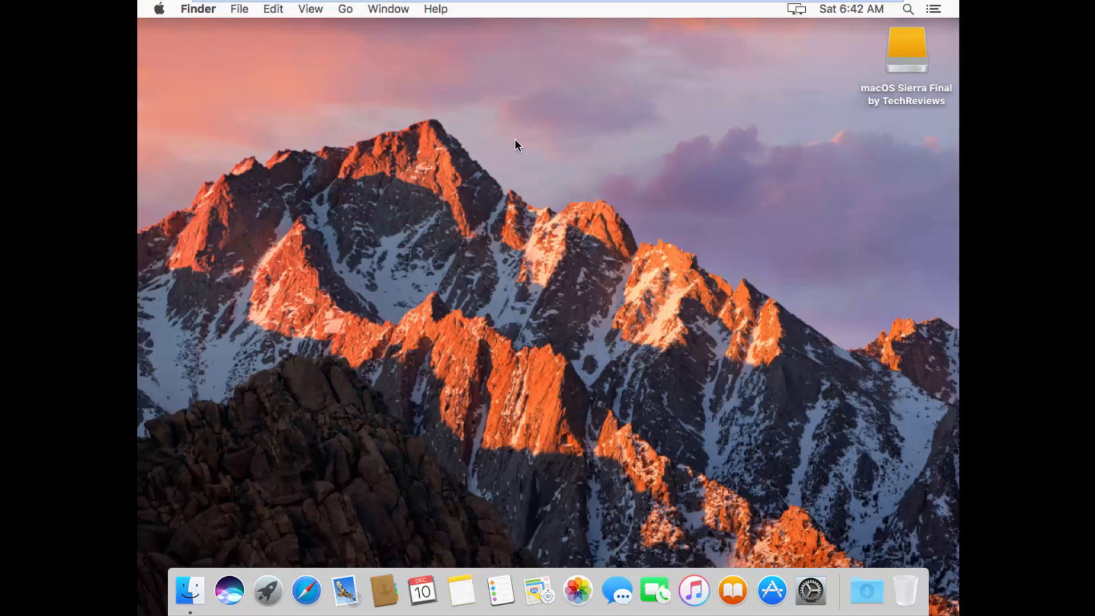
- Rename the "macOS Sierra Final by TechReviews" disk on the desktop to the account's full name and dismiss the New to Mac notification
{"action": "left_click", "coordinate": [881, 87]}
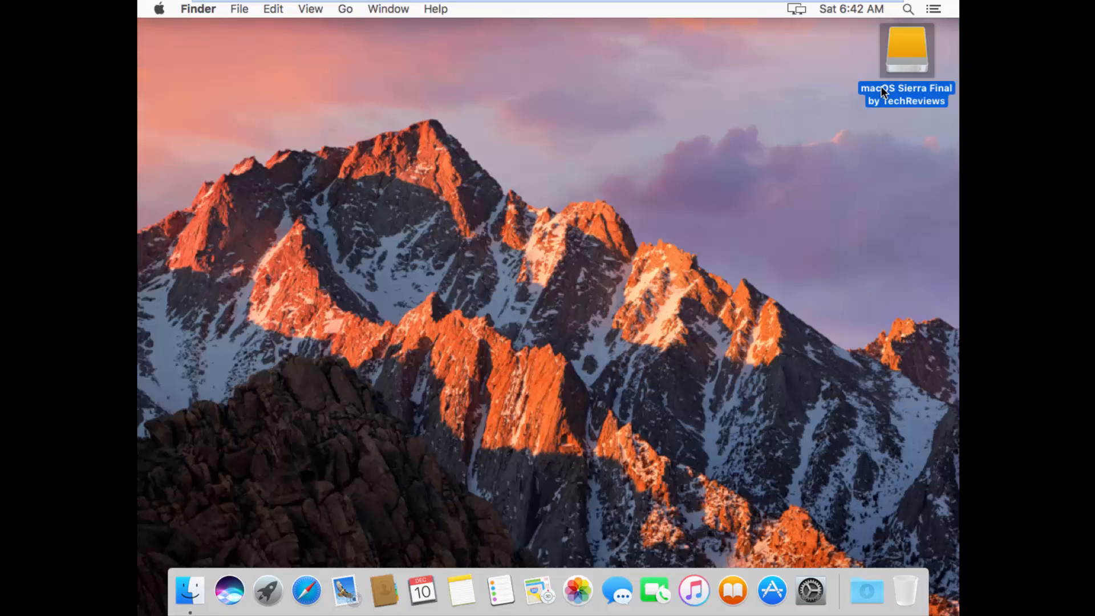
{"action": "right_click", "coordinate": [881, 87]}
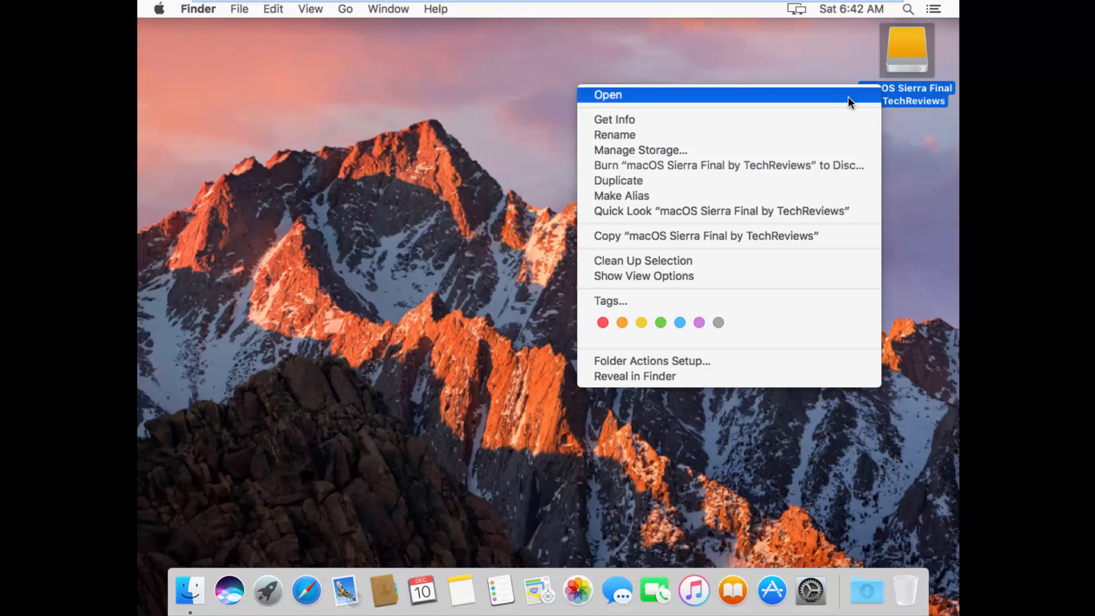
{"action": "left_click", "coordinate": [762, 134]}
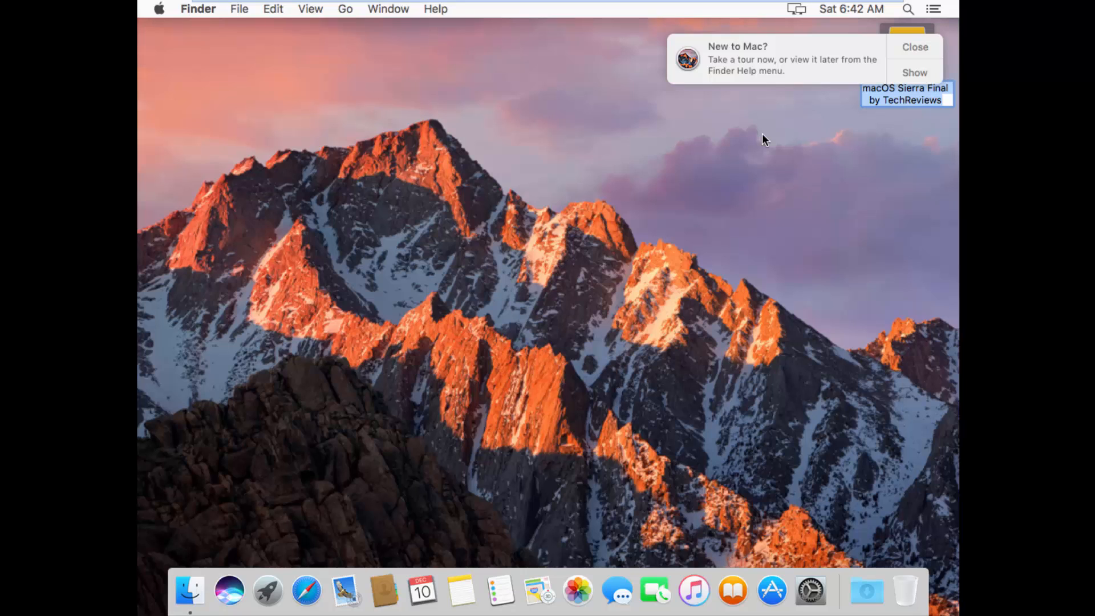
{"action": "type", "text": "Mahi"}
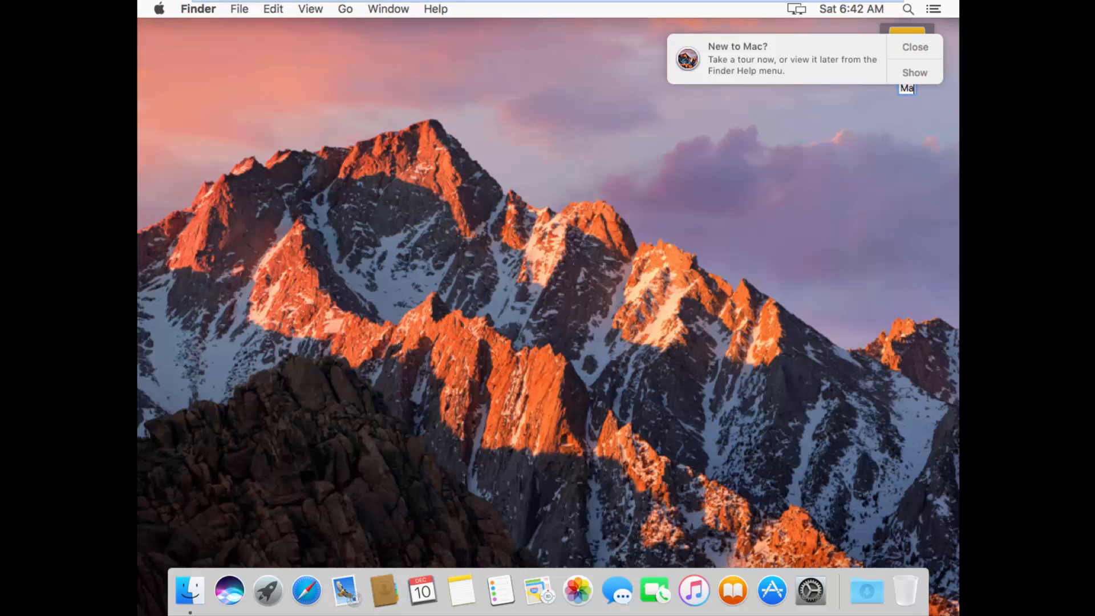
{"action": "type", "text": "kz"}
{"action": "key", "text": "Return"}
{"action": "left_click", "coordinate": [935, 46]}
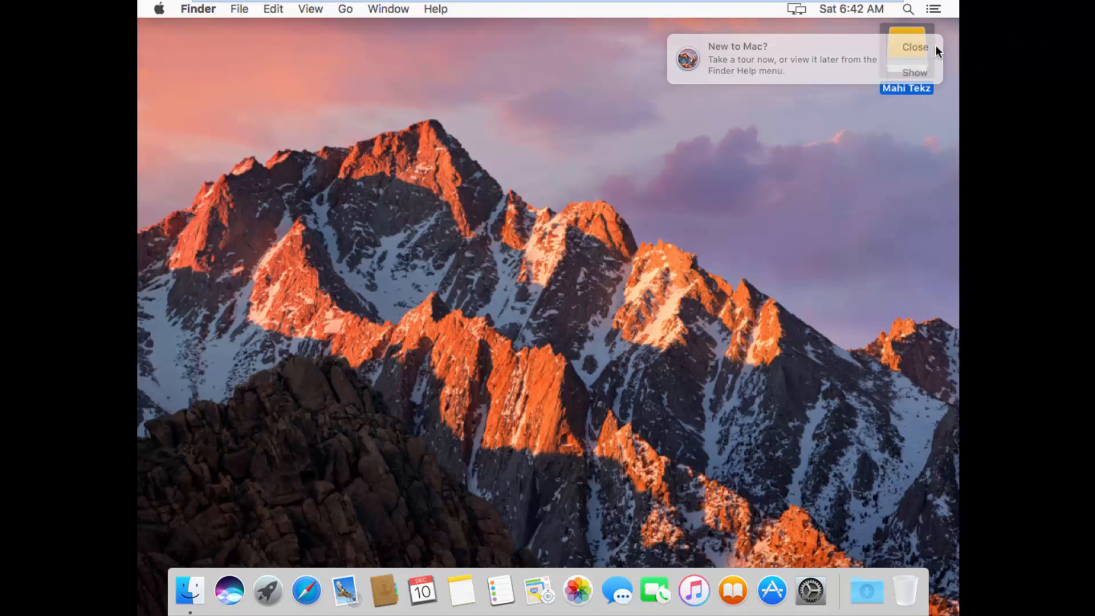
{"action": "left_click", "coordinate": [456, 114]}
- View the macOS version and hardware overview in About This Mac, and close the window
{"action": "left_click", "coordinate": [159, 8]}
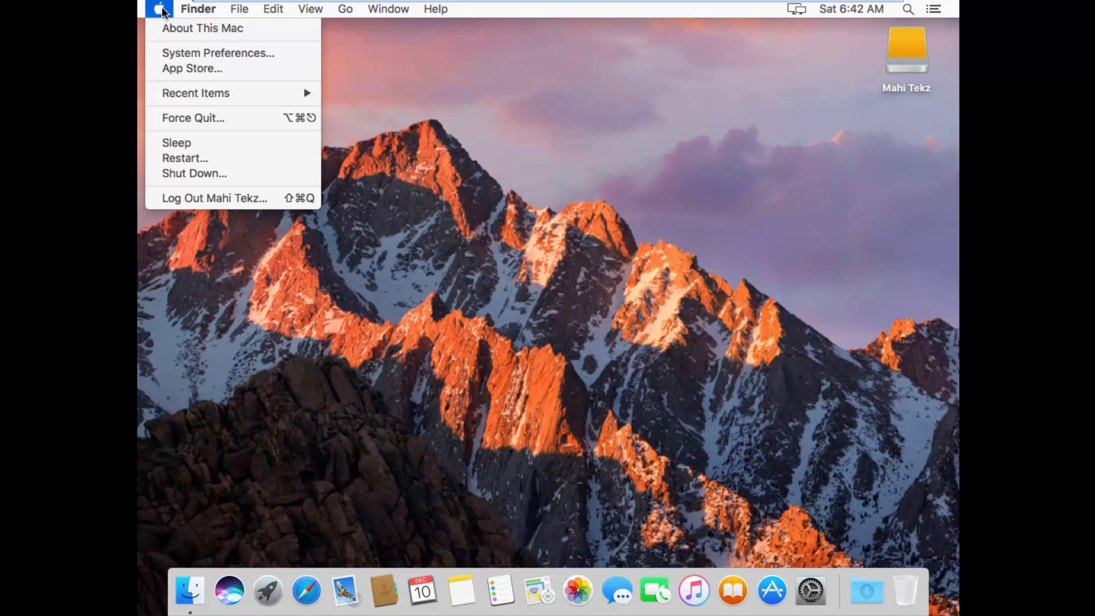
{"action": "left_click", "coordinate": [206, 31]}
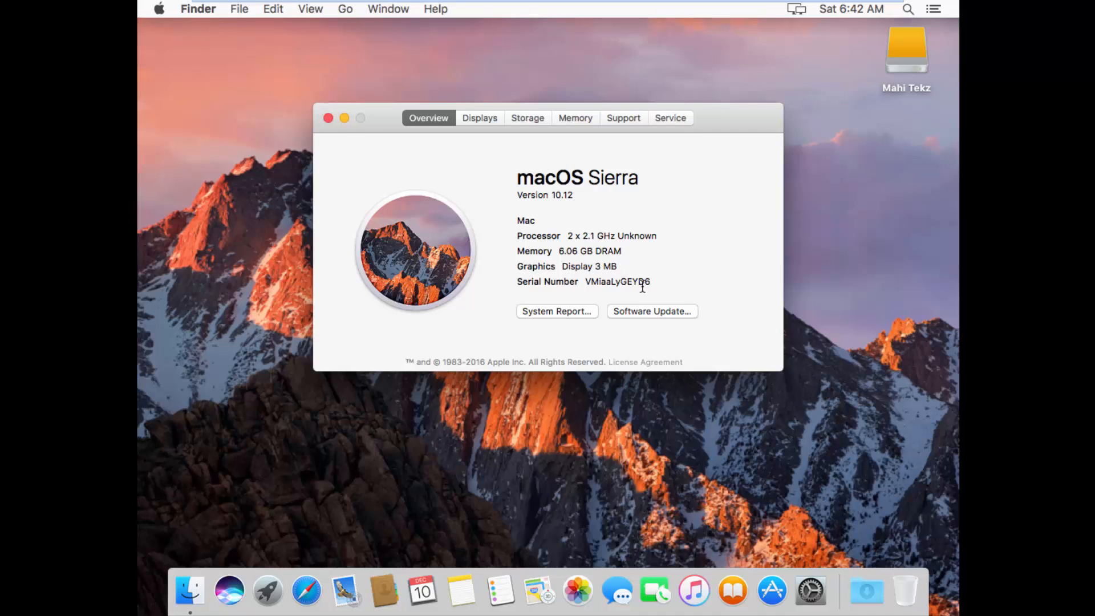
{"action": "left_click", "coordinate": [329, 118]}
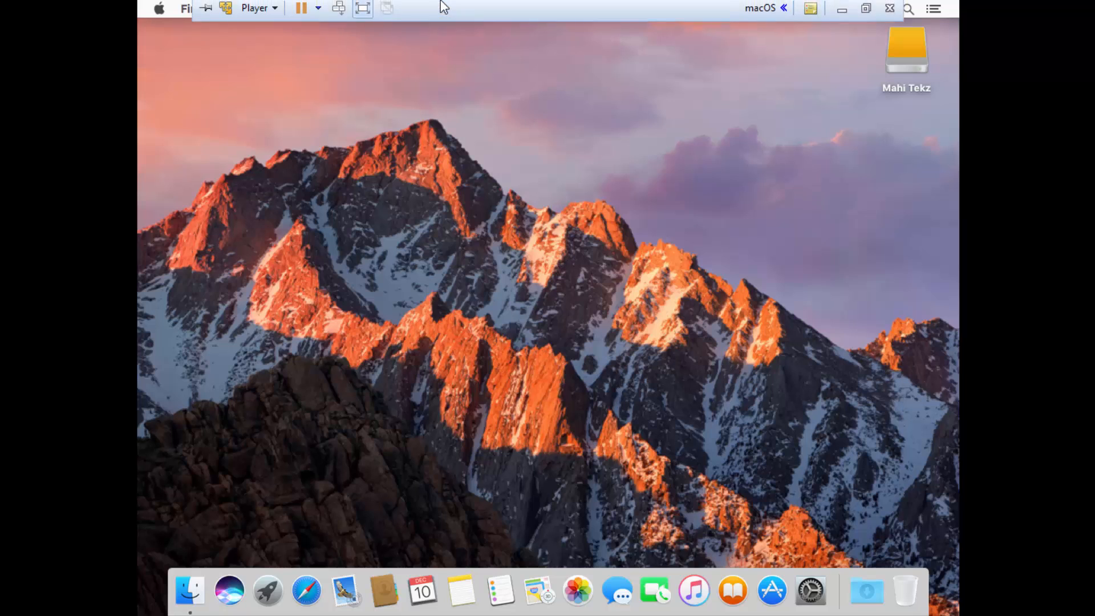
- Connect the VMware Tools installer disc to the virtual machine and launch Install VMware Tools from it
{"action": "mouse_move", "coordinate": [288, 5]}
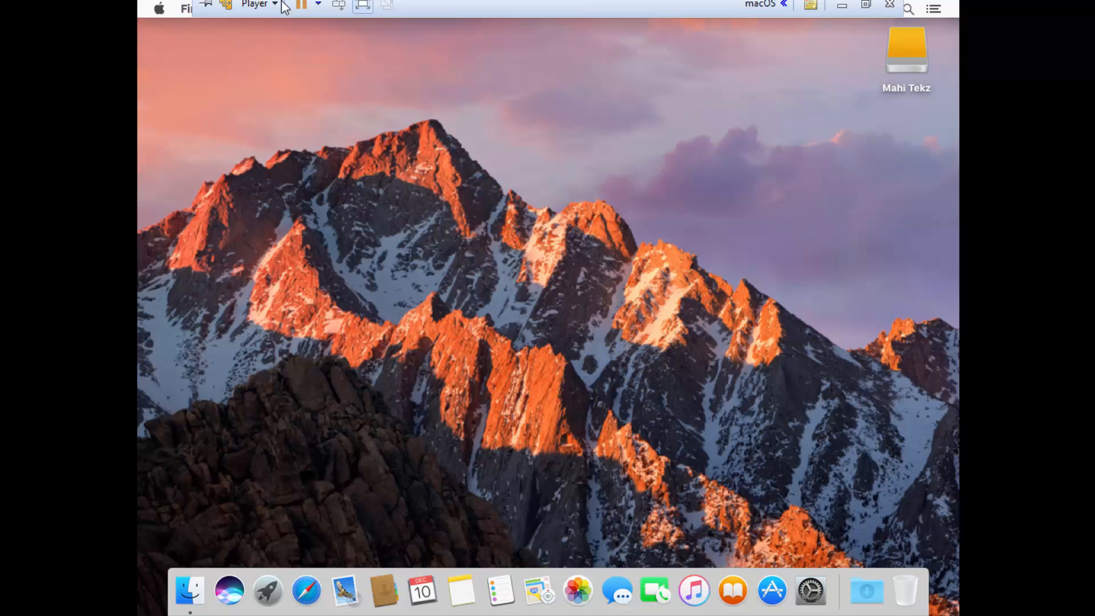
{"action": "left_click", "coordinate": [318, 10]}
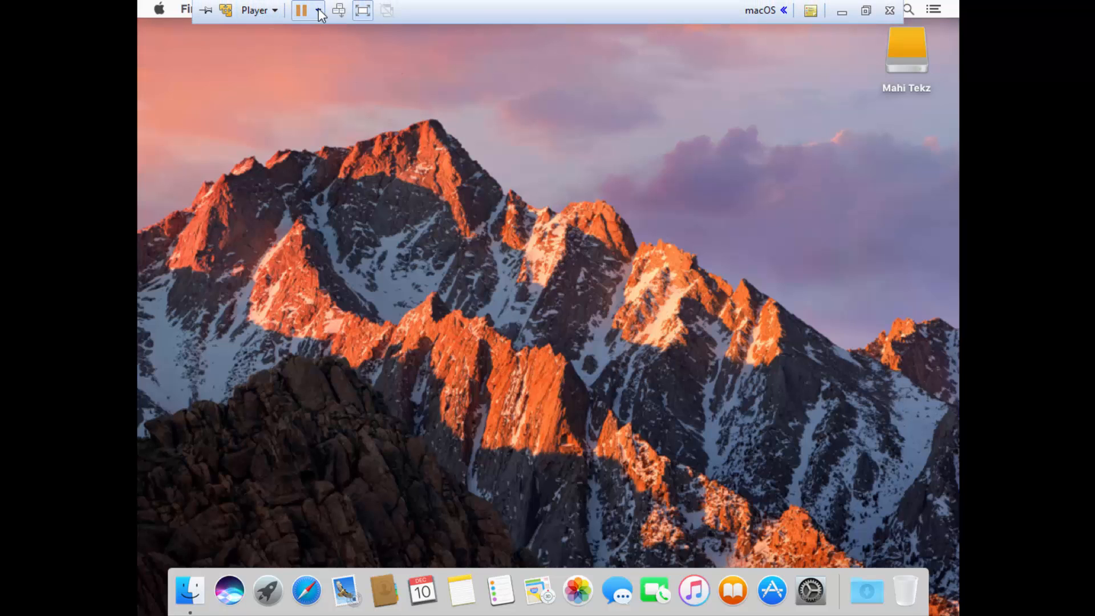
{"action": "left_click", "coordinate": [273, 10]}
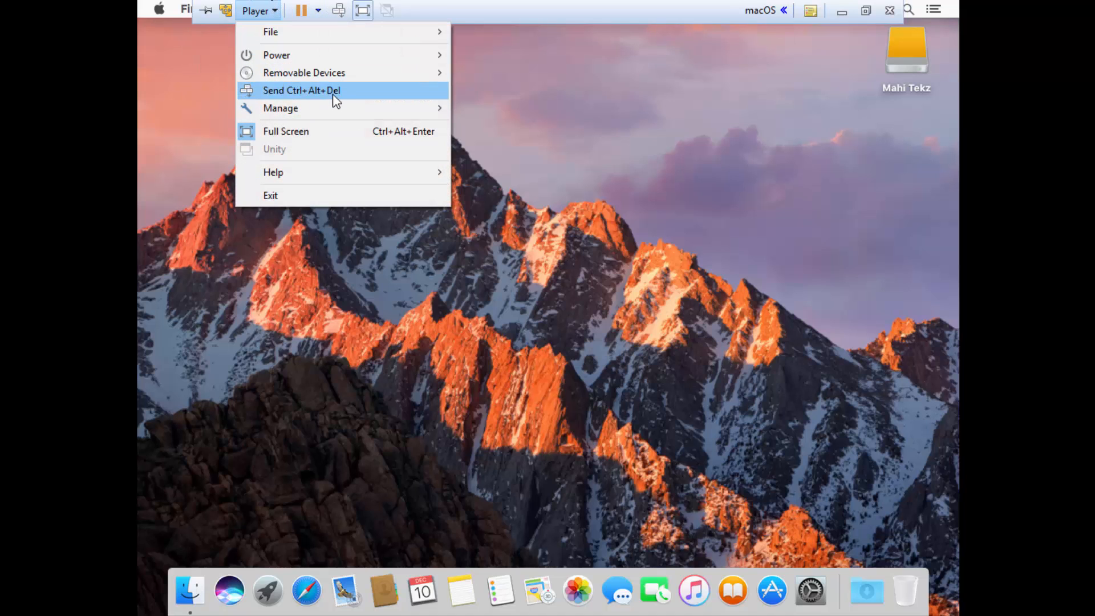
{"action": "mouse_move", "coordinate": [333, 107]}
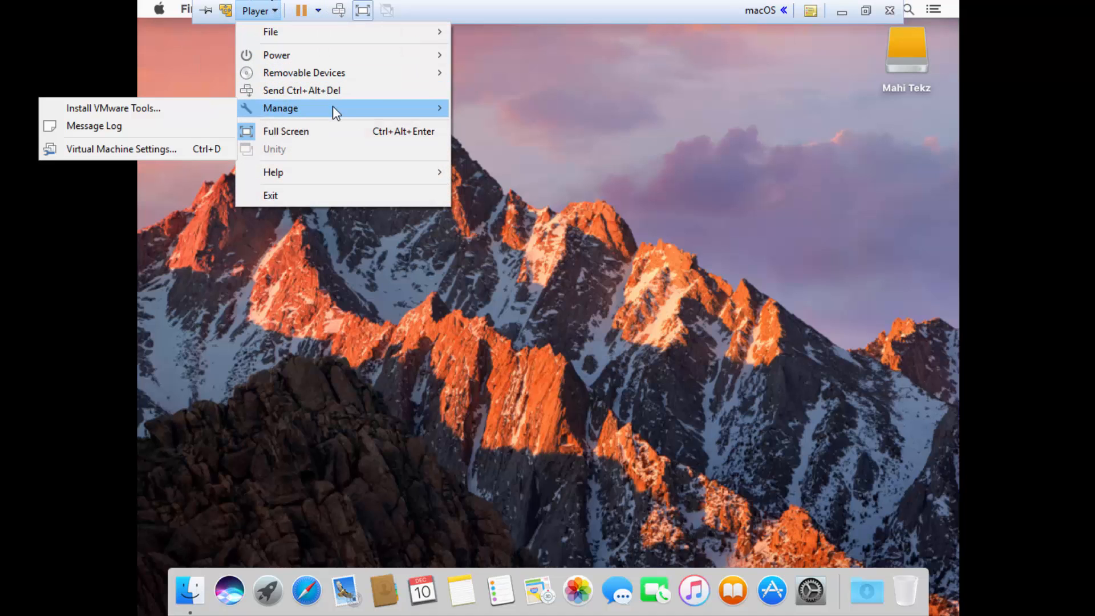
{"action": "left_click", "coordinate": [213, 110]}
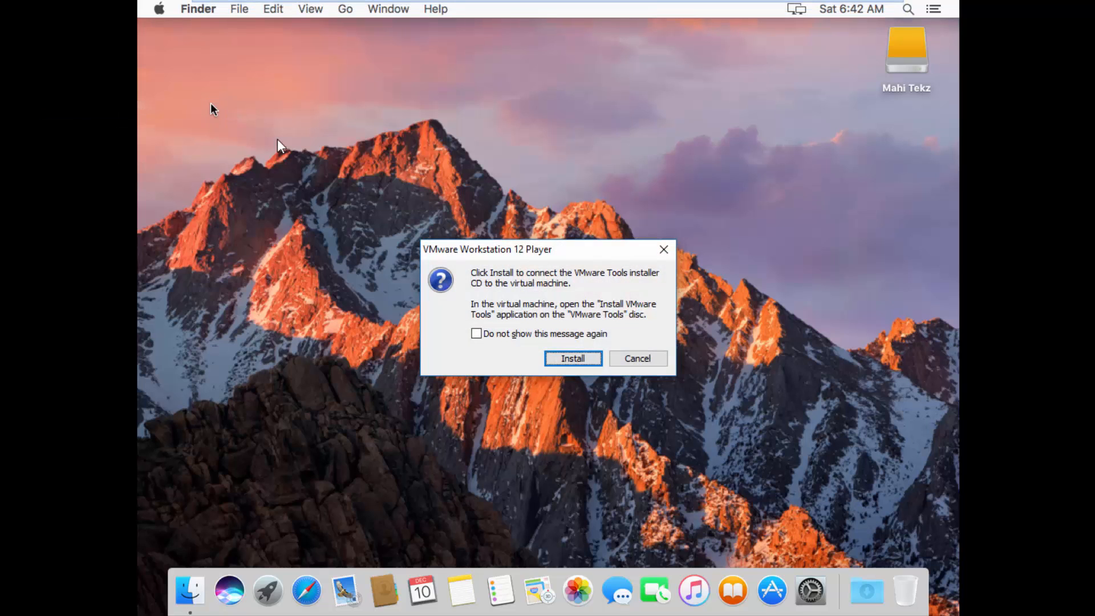
{"action": "left_click", "coordinate": [574, 359]}
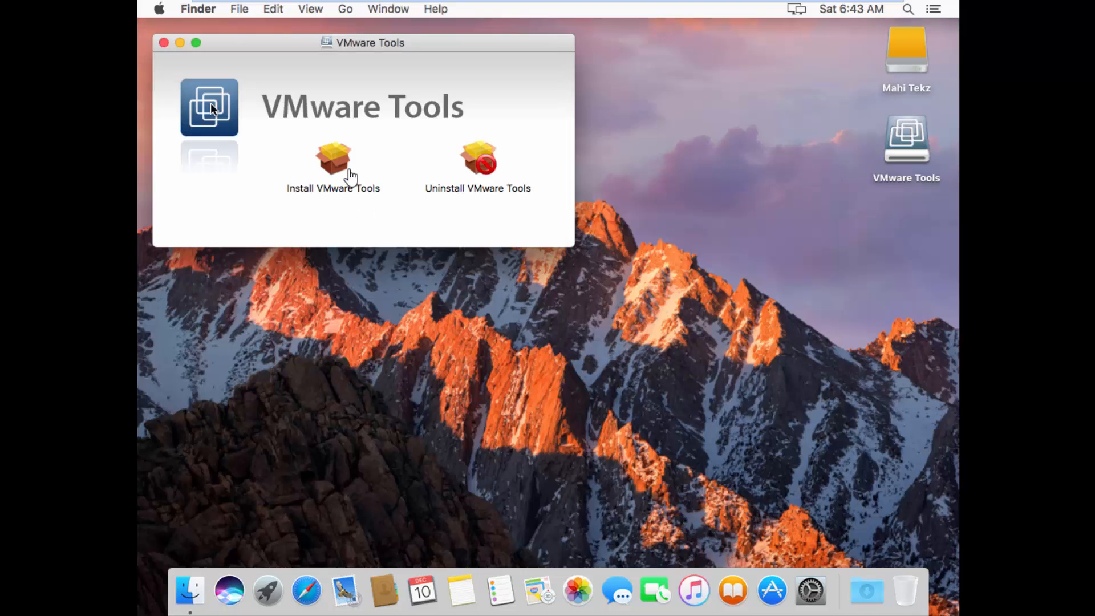
{"action": "left_click", "coordinate": [340, 149]}
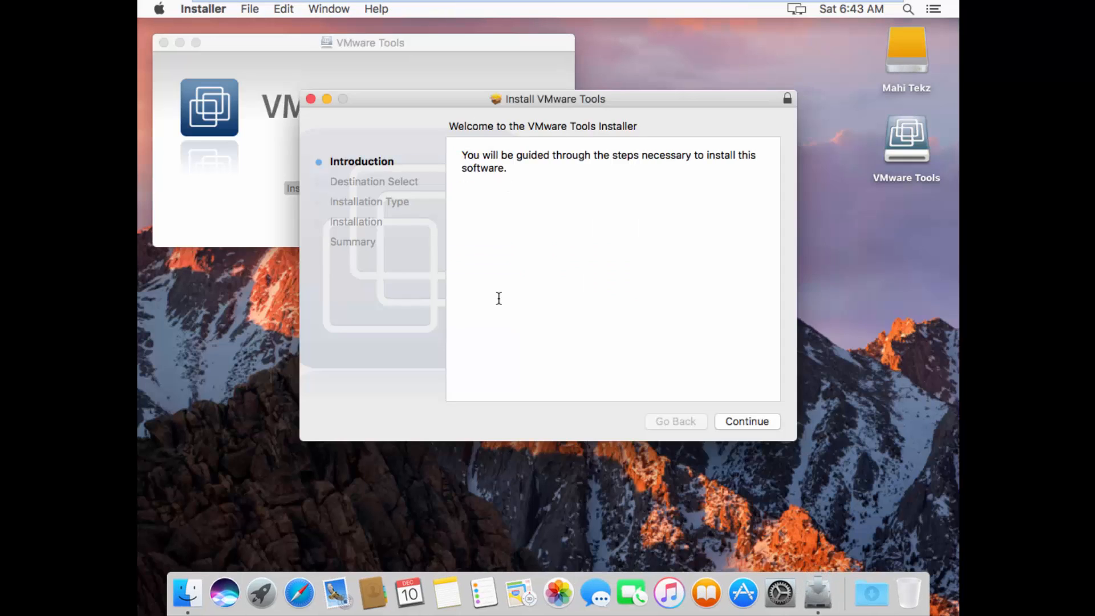
- Run the standard VMware Tools installation, authorizing it with the account password, and restart the virtual Mac
{"action": "left_click", "coordinate": [750, 427]}
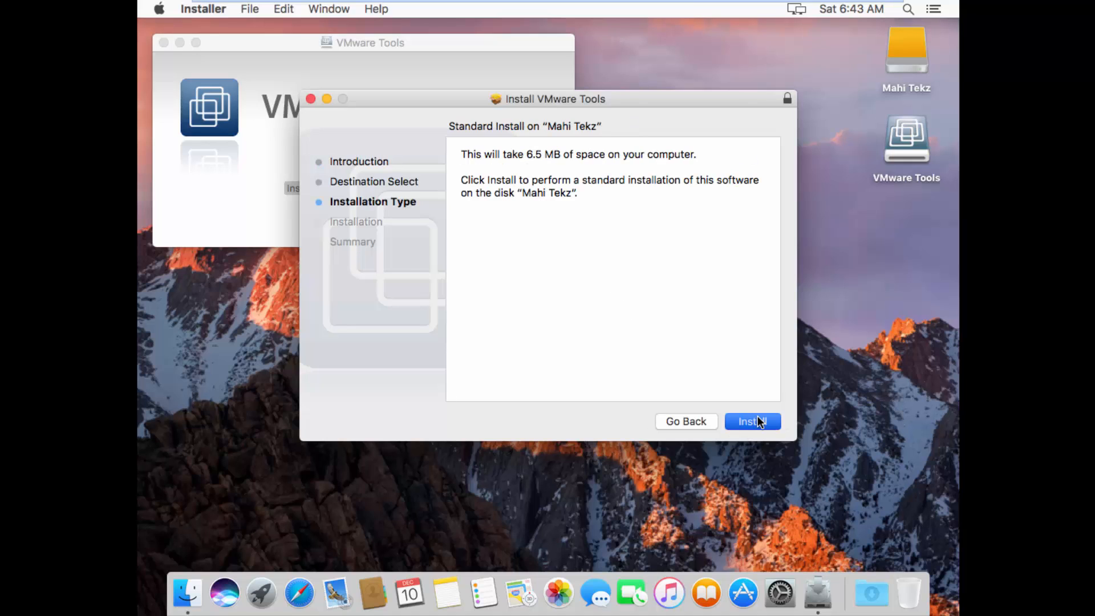
{"action": "left_click", "coordinate": [758, 420]}
{"action": "type", "text": "•••••••••••"}
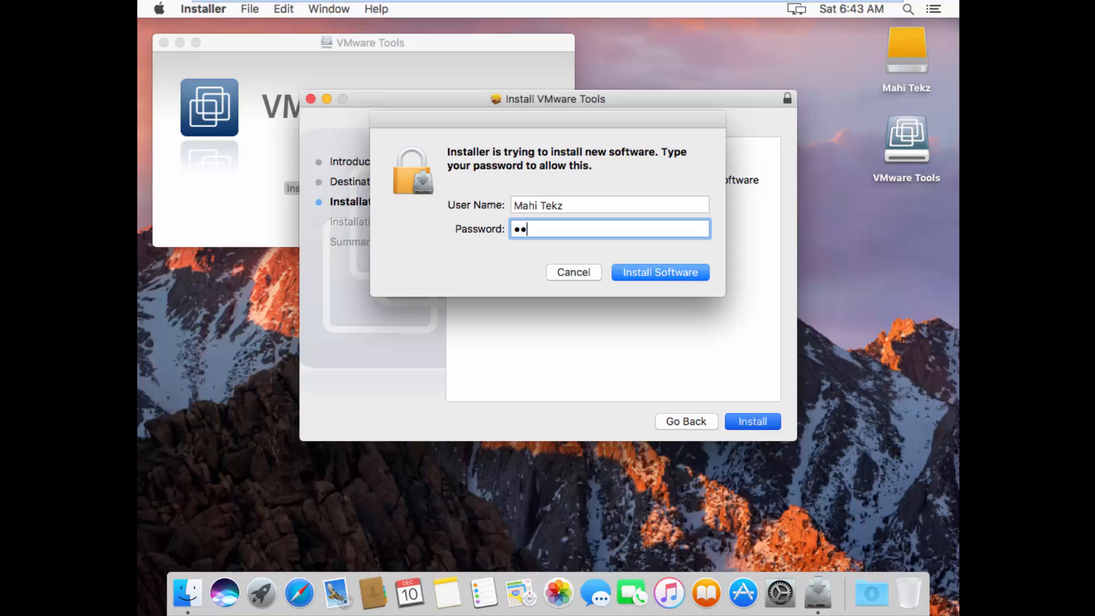
{"action": "type", "text": "••"}
{"action": "key", "text": "Return"}
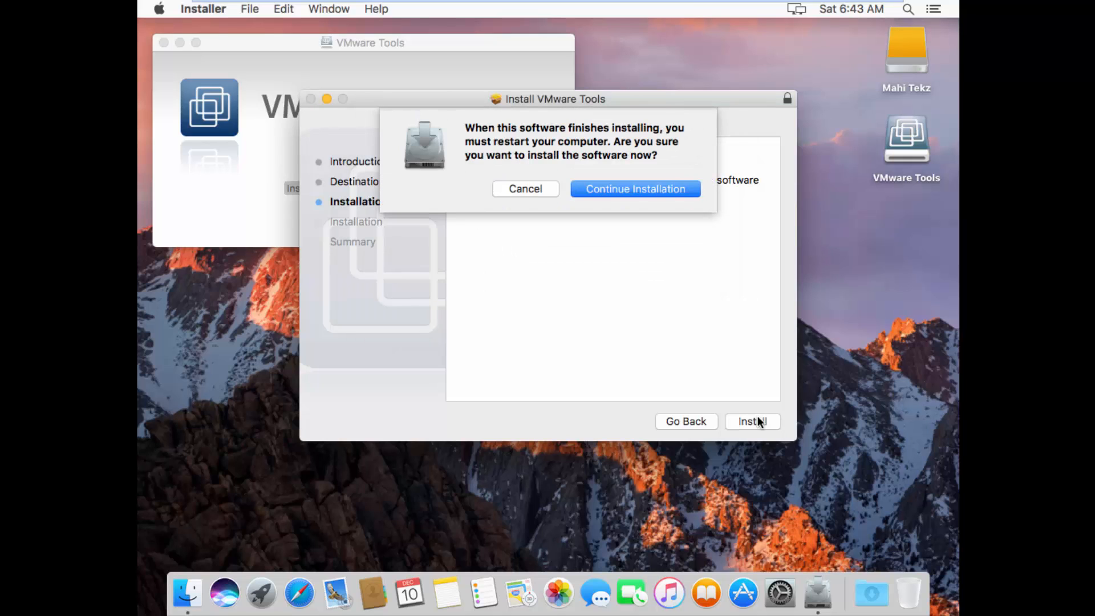
{"action": "left_click", "coordinate": [645, 183]}
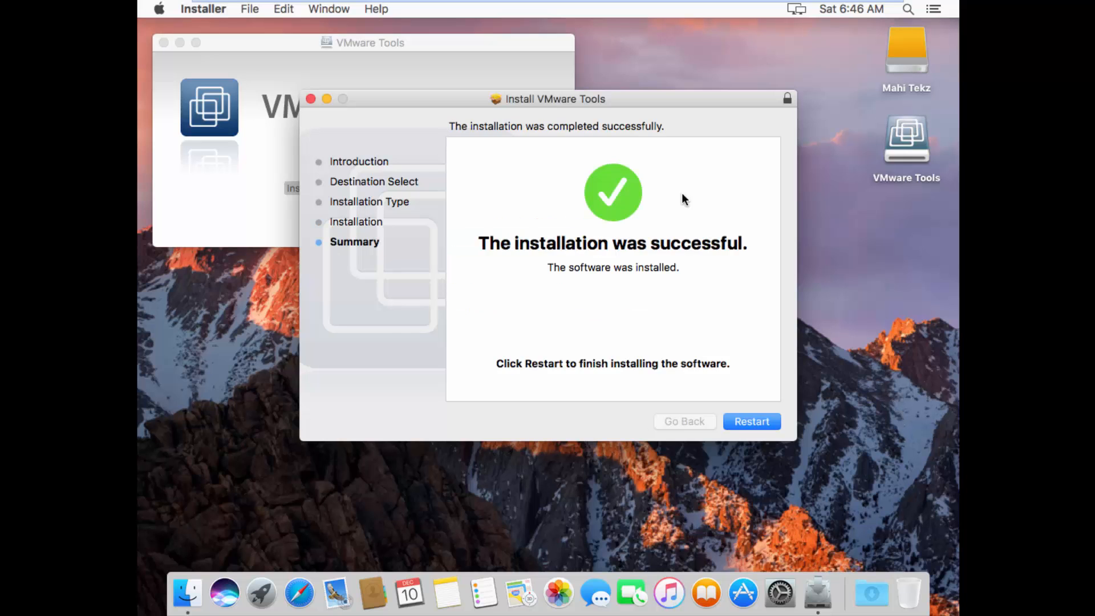
{"action": "left_click", "coordinate": [756, 423]}
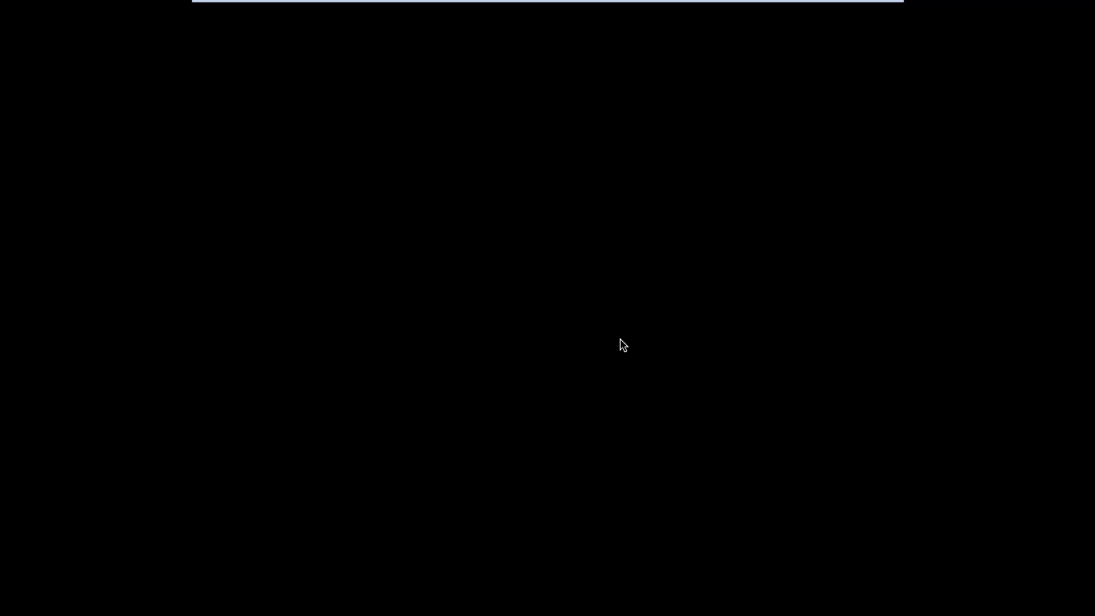